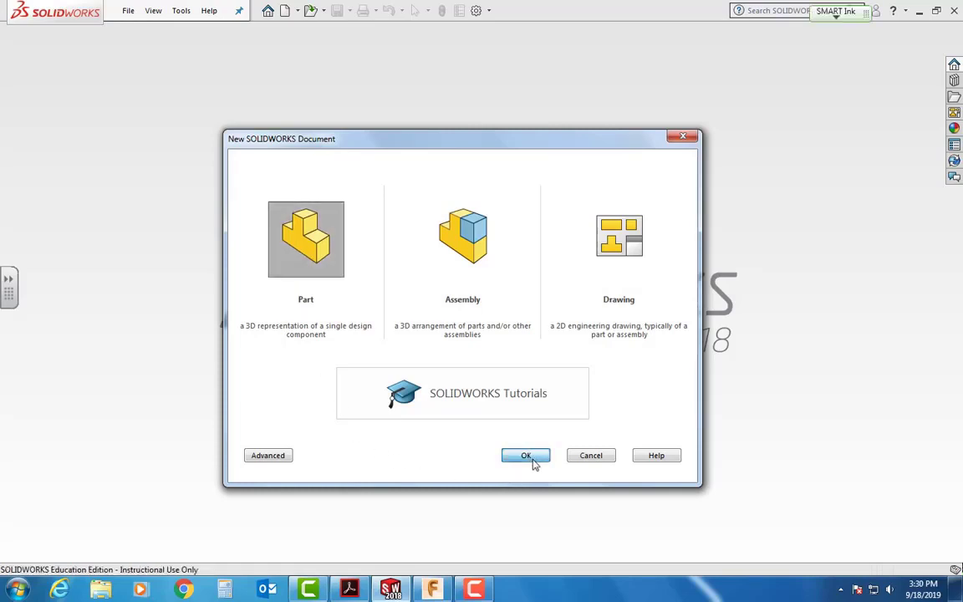
Create a new part document and open a sketch on the Front Plane
click(526, 455)
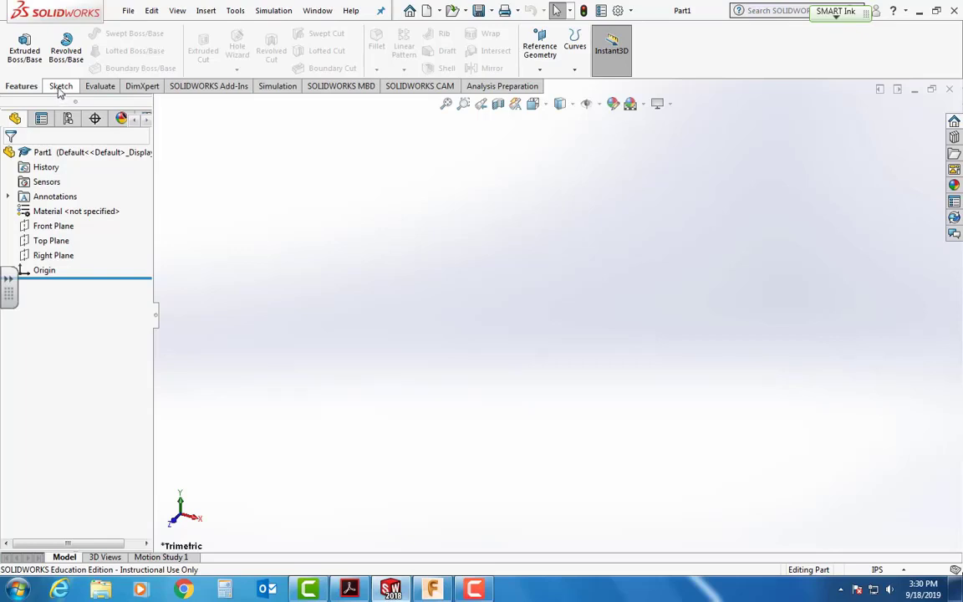
click(61, 87)
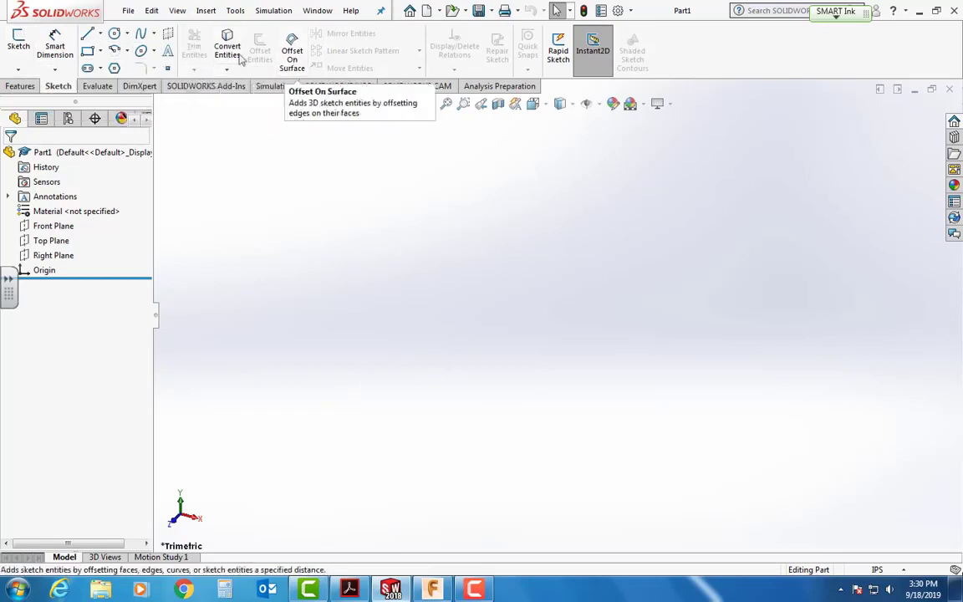
click(18, 46)
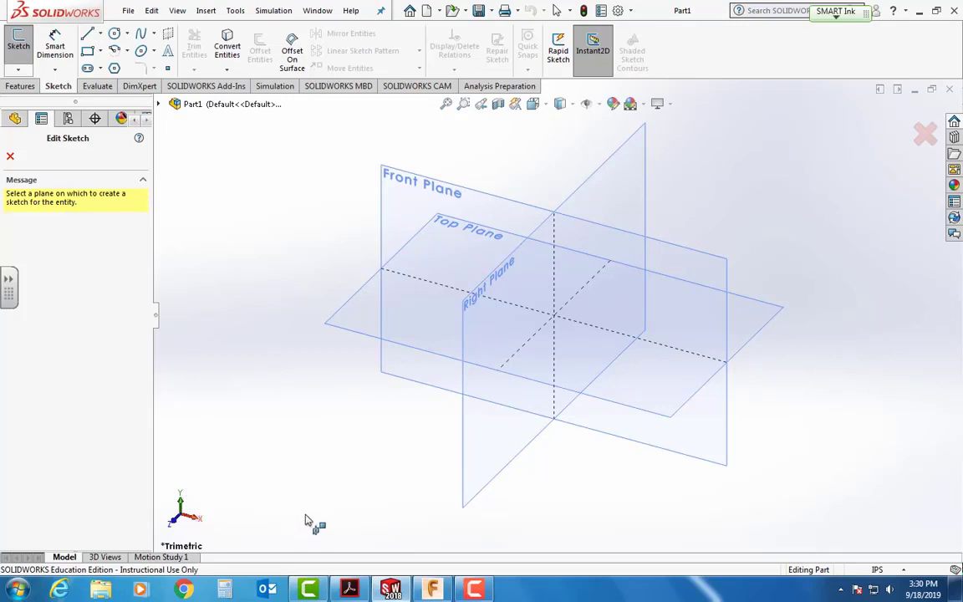
click(423, 188)
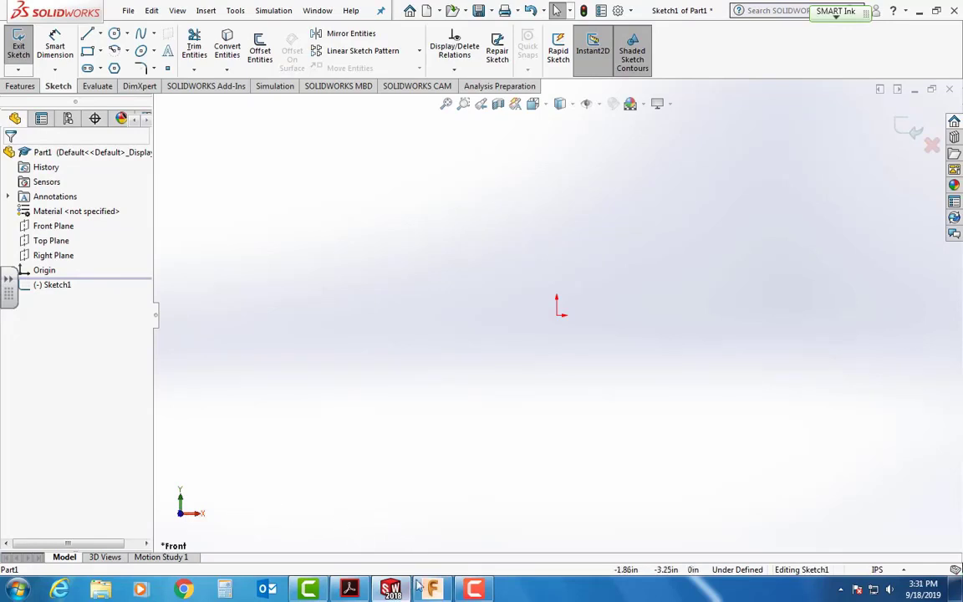
Check the stock size in the Project 8M-1A drawing in Acrobat, and sketch a corner rectangle about 3.28 in wide from the origin in SOLIDWORKS
click(351, 589)
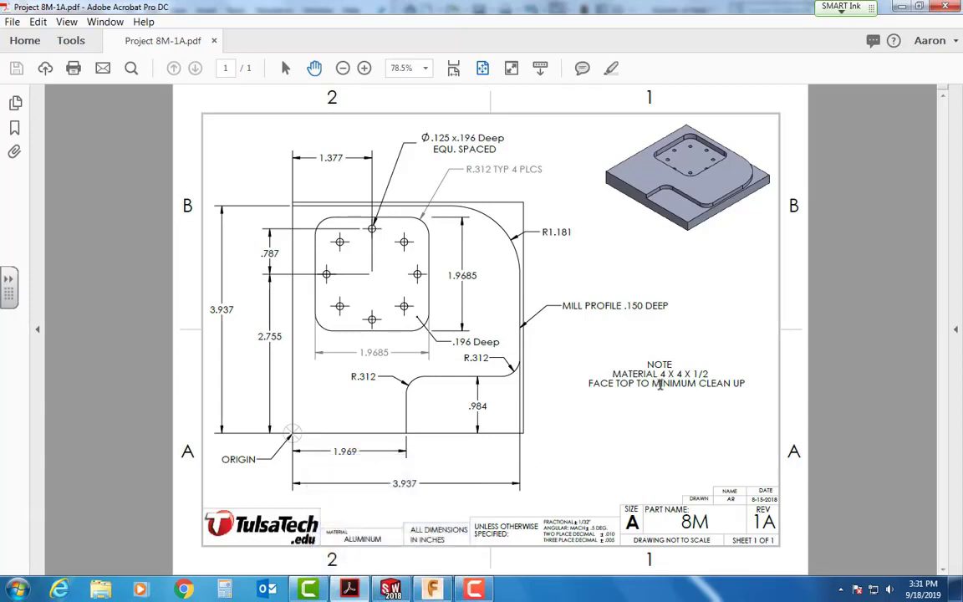
click(385, 590)
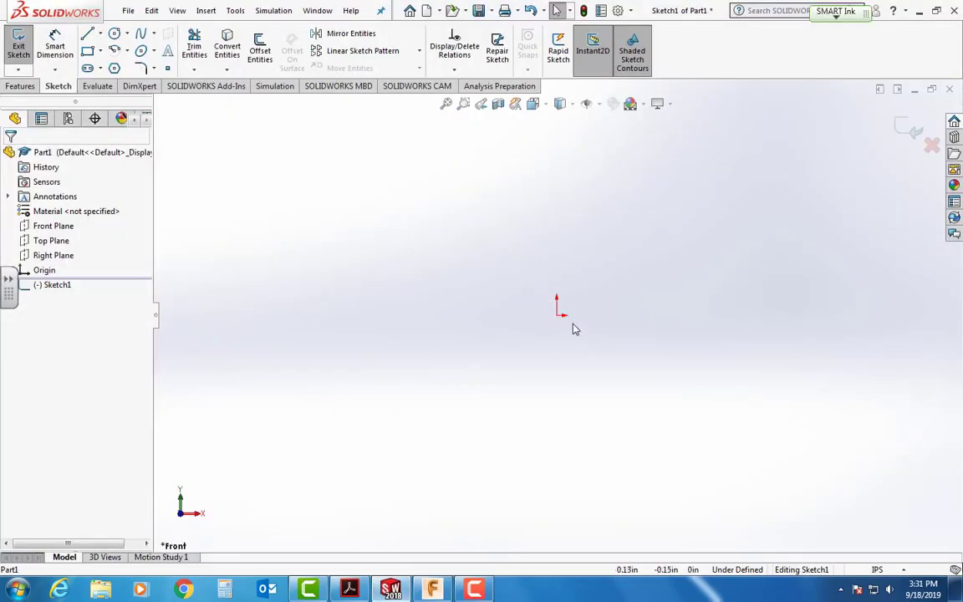
click(87, 51)
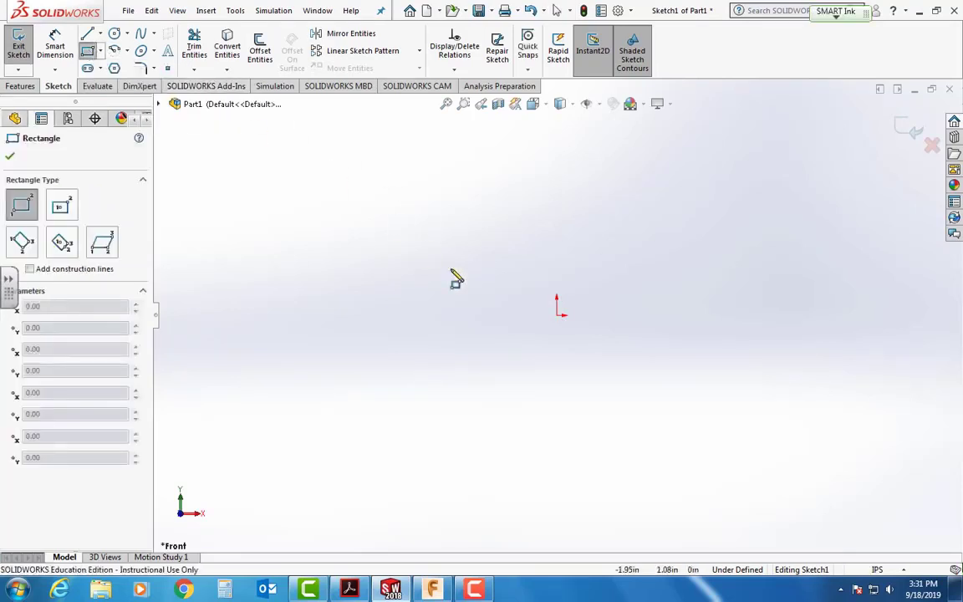
click(556, 315)
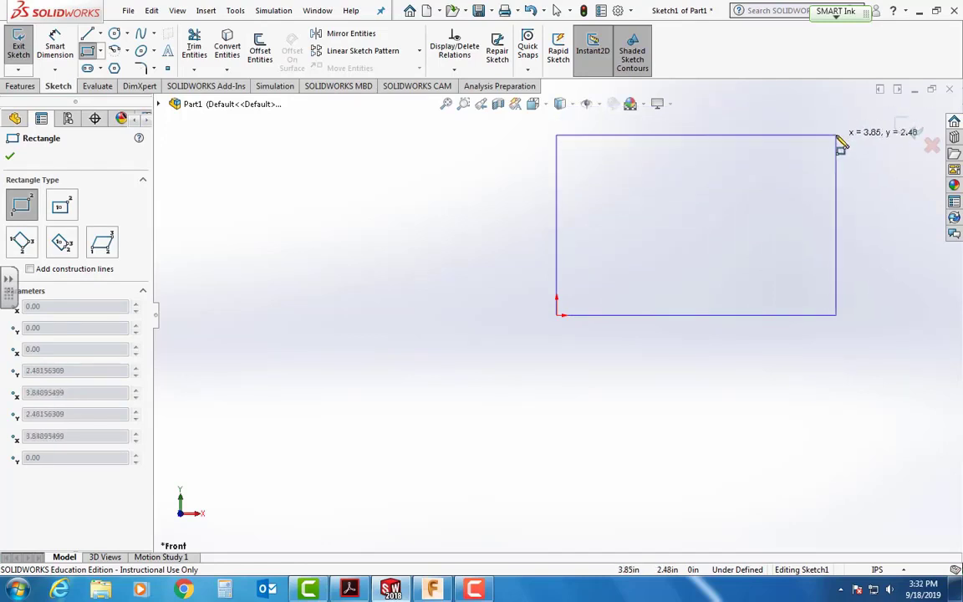
click(794, 179)
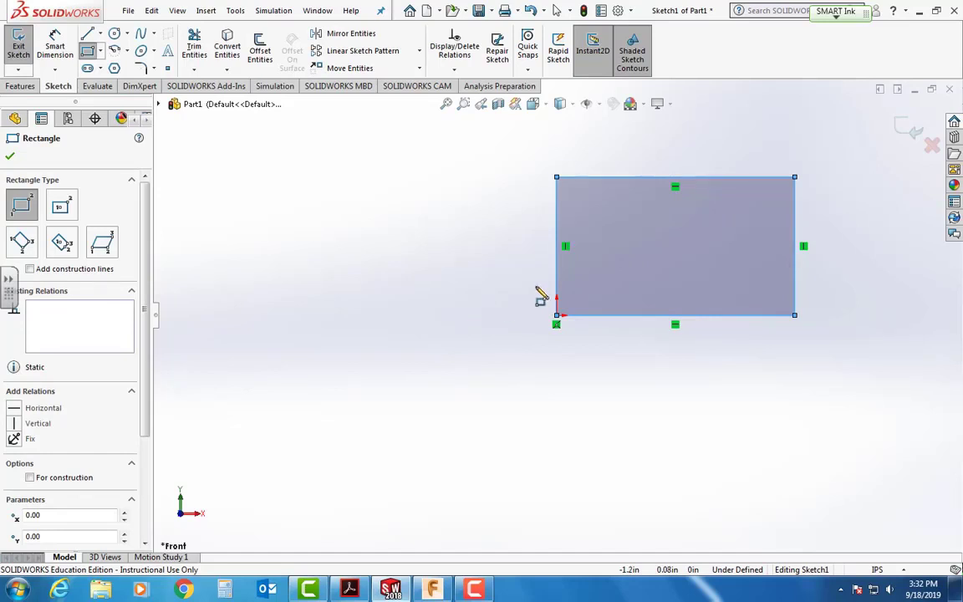
scroll(688, 256, up, 2)
scroll(693, 265, up, 4)
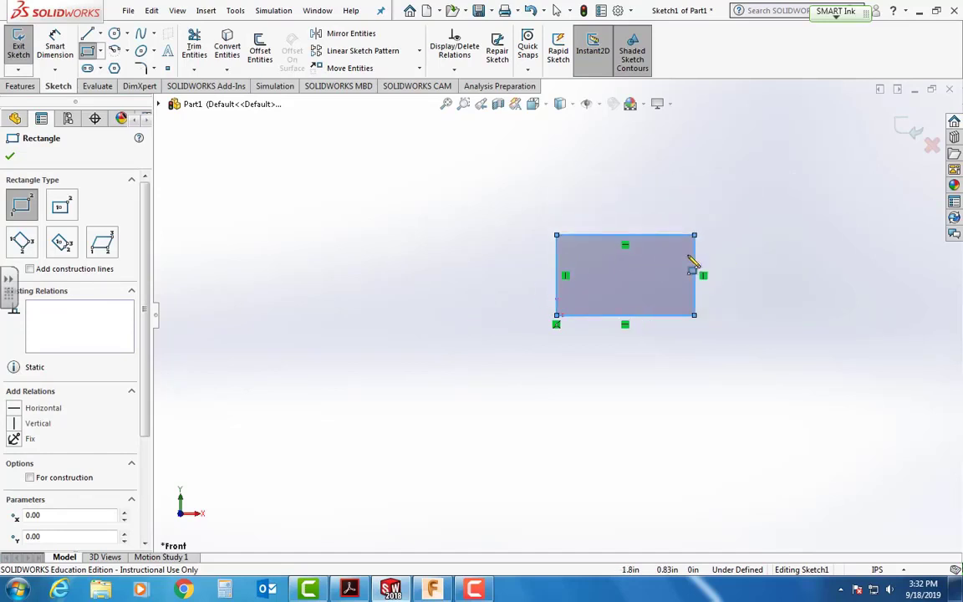
scroll(693, 265, up, 2)
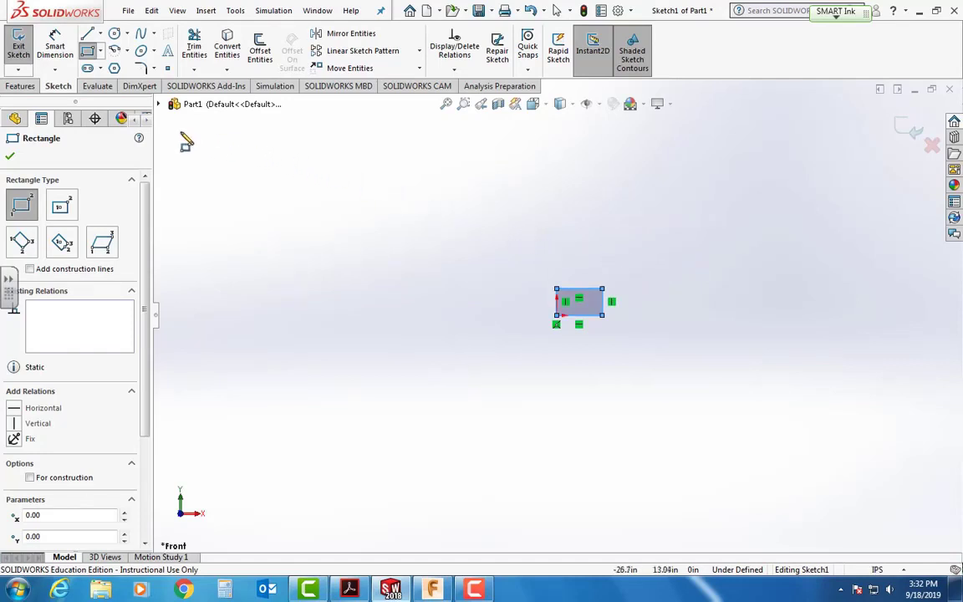
scroll(186, 142, down, 2)
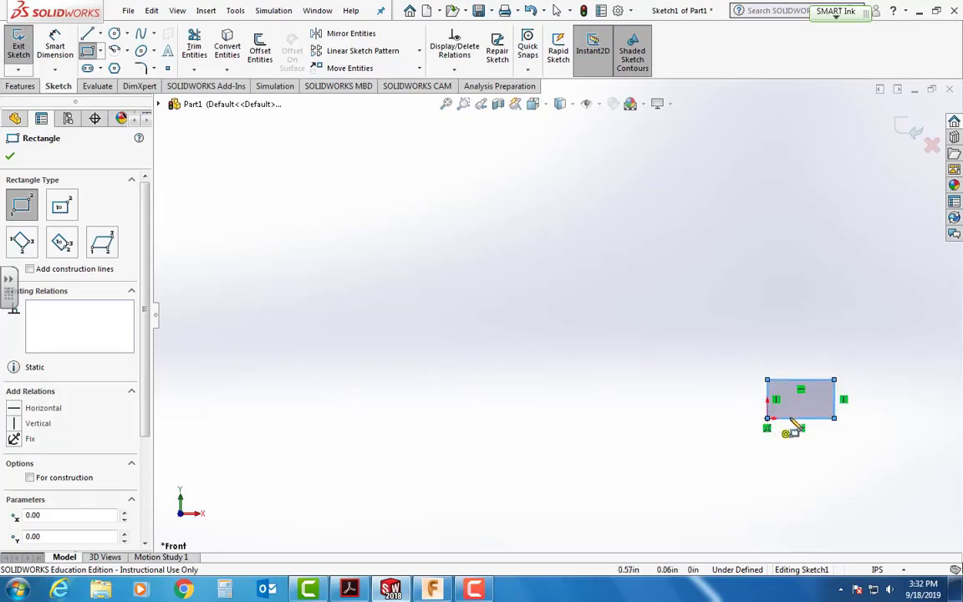
scroll(806, 408, down, 1)
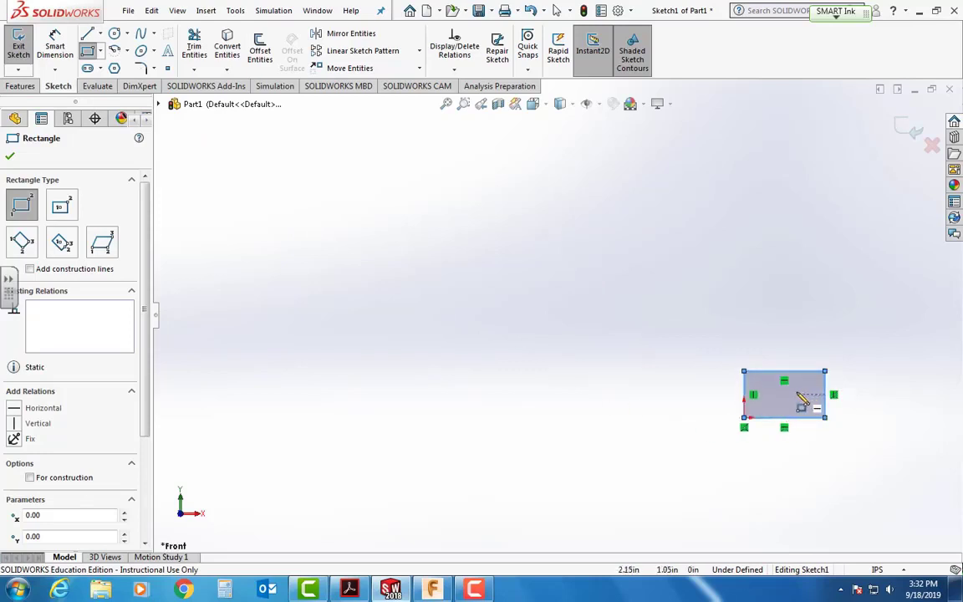
scroll(782, 402, down, 1)
scroll(775, 402, down, 1)
scroll(767, 400, down, 1)
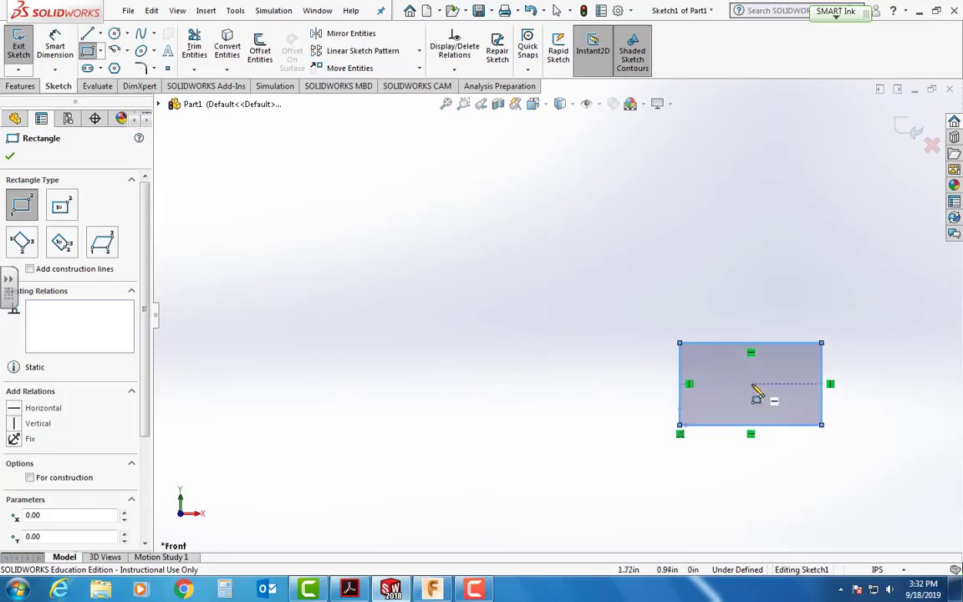
scroll(758, 395, down, 1)
scroll(782, 403, down, 1)
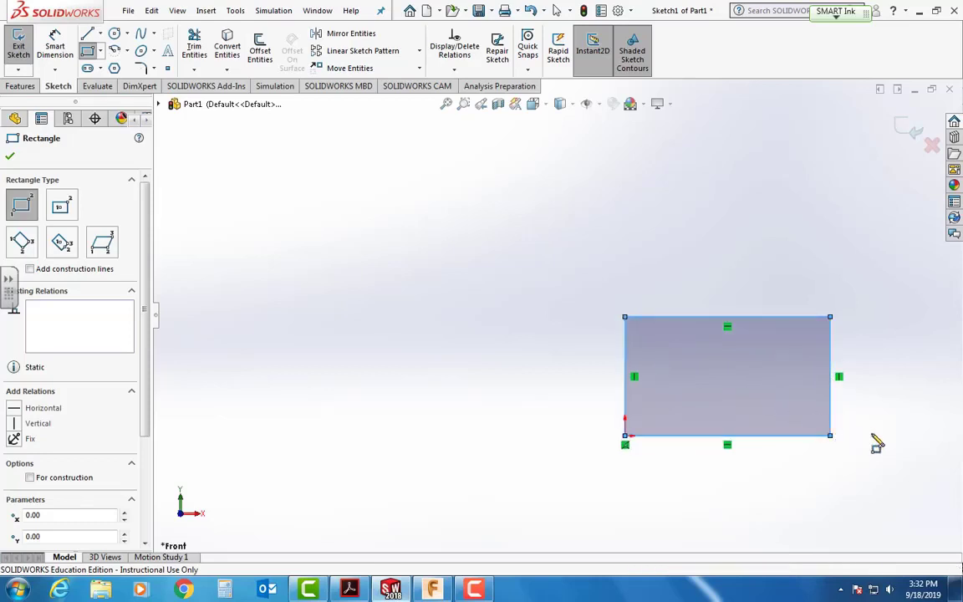
scroll(877, 443, down, 1)
scroll(877, 443, down, 1)
scroll(876, 443, down, 1)
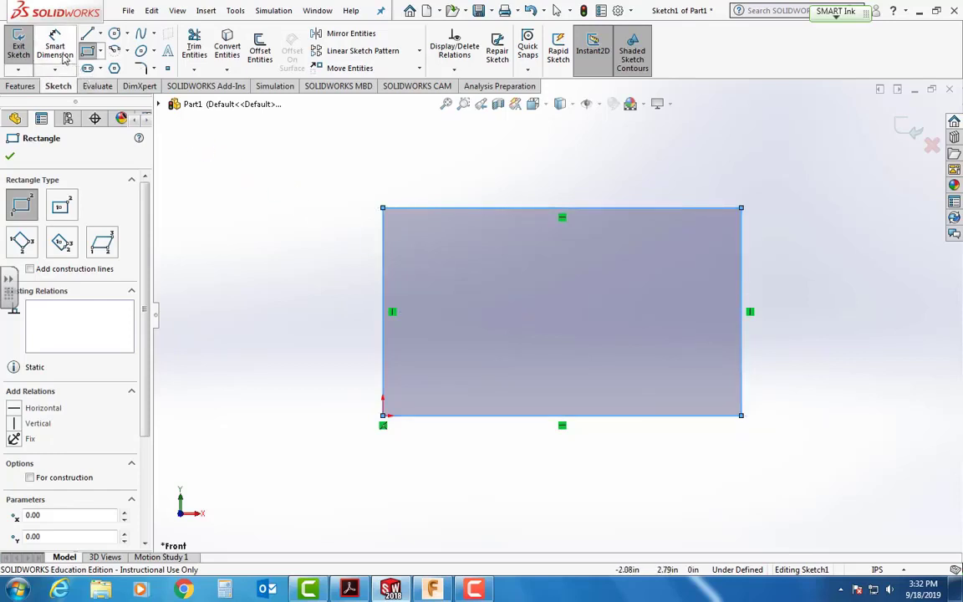
Dimension the rectangle's lower horizontal edge to 4.0 in with Smart Dimension
click(63, 57)
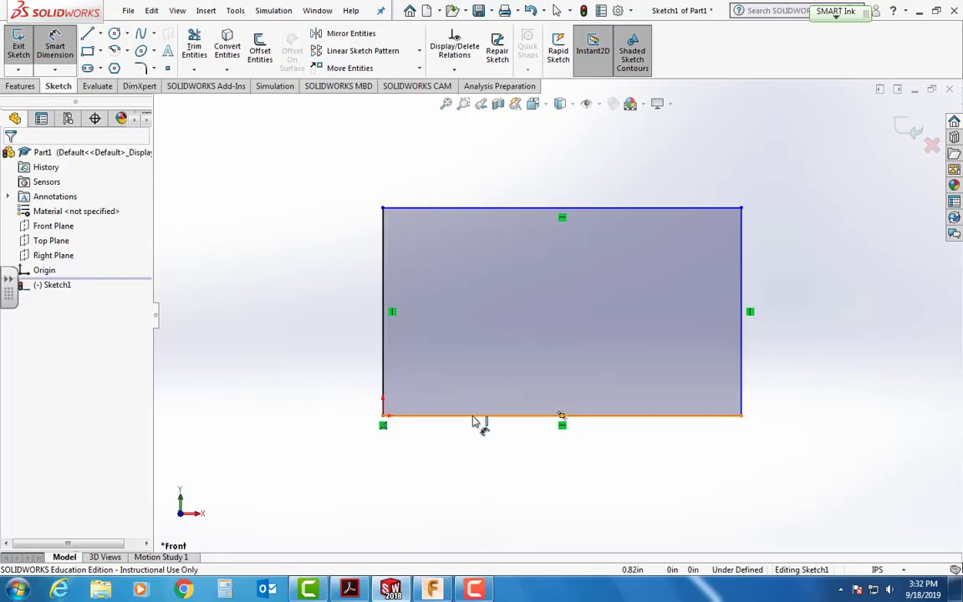
click(475, 416)
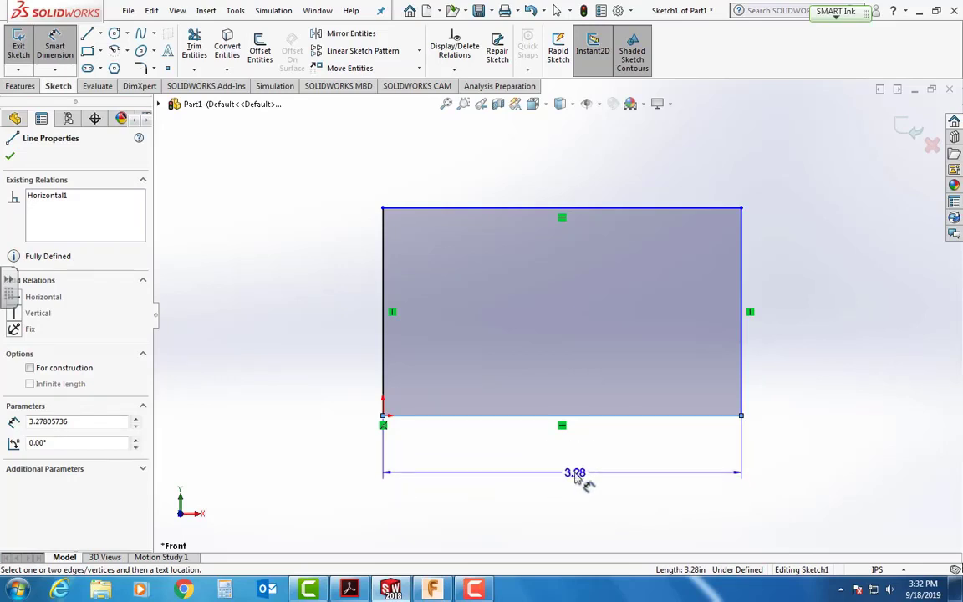
click(563, 472)
click(564, 470)
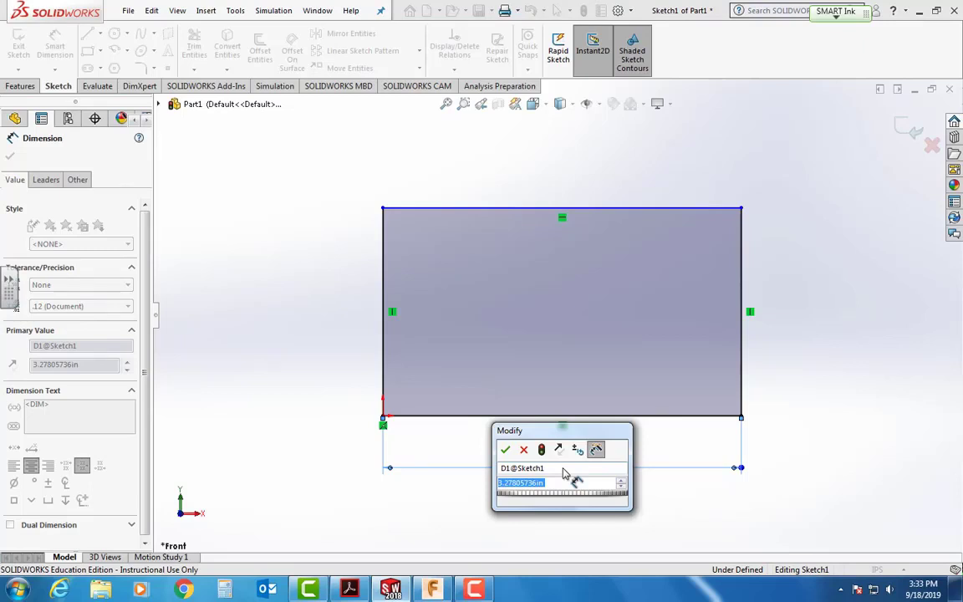
text(4.0)
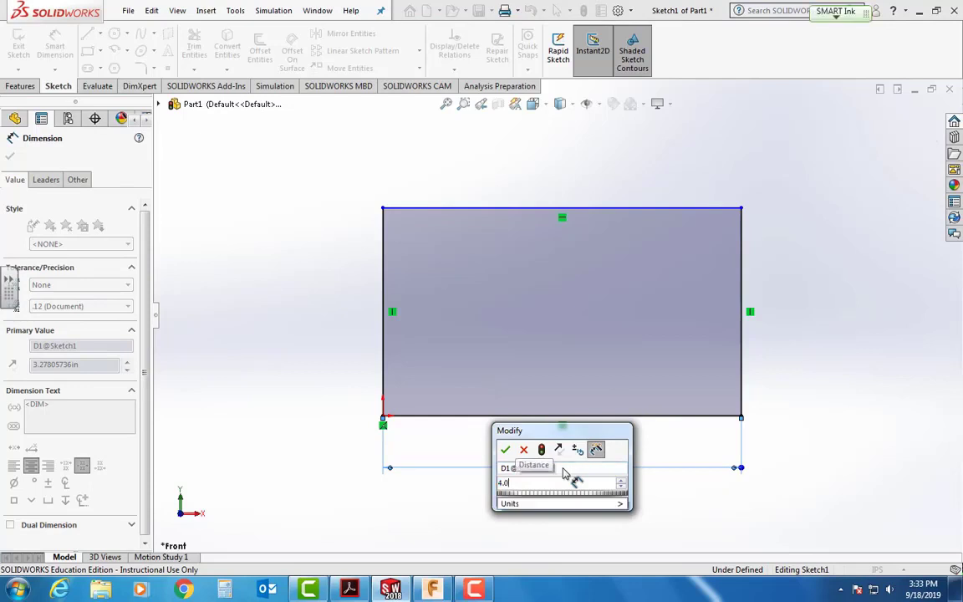
key(Return)
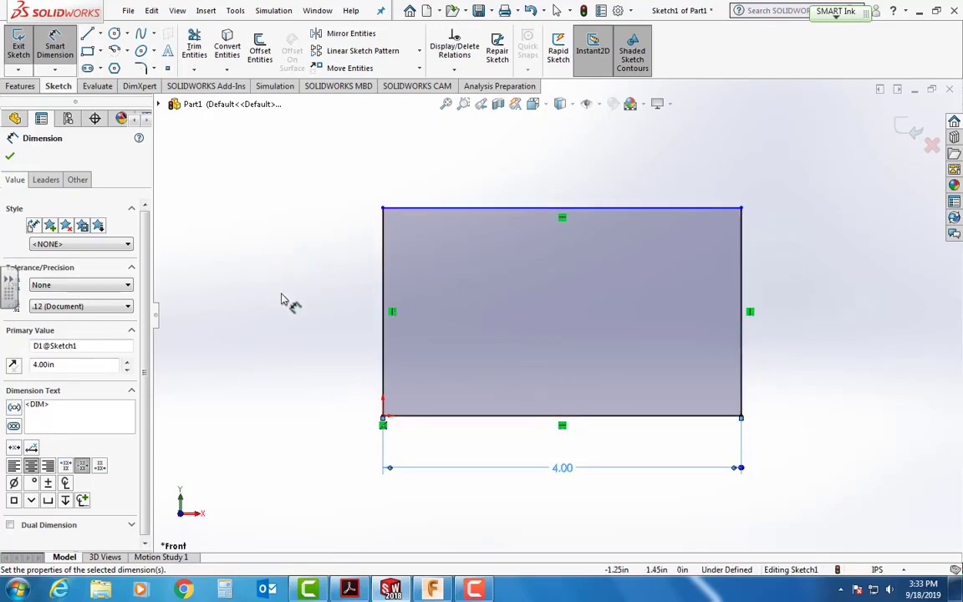
Dimension the rectangle's vertical edge at the origin to 4.0 in and exit the sketch
click(382, 296)
click(330, 320)
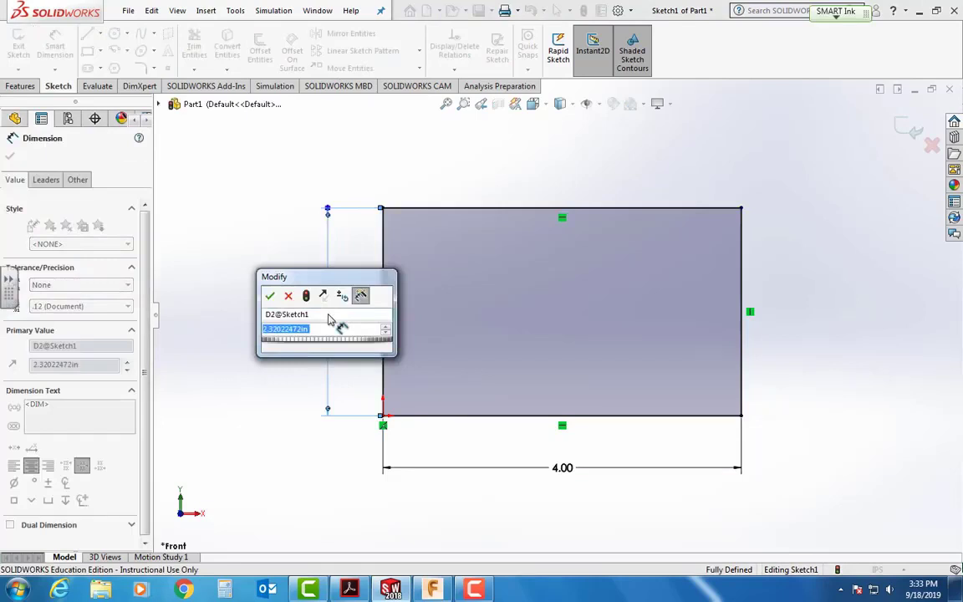
text(4.0)
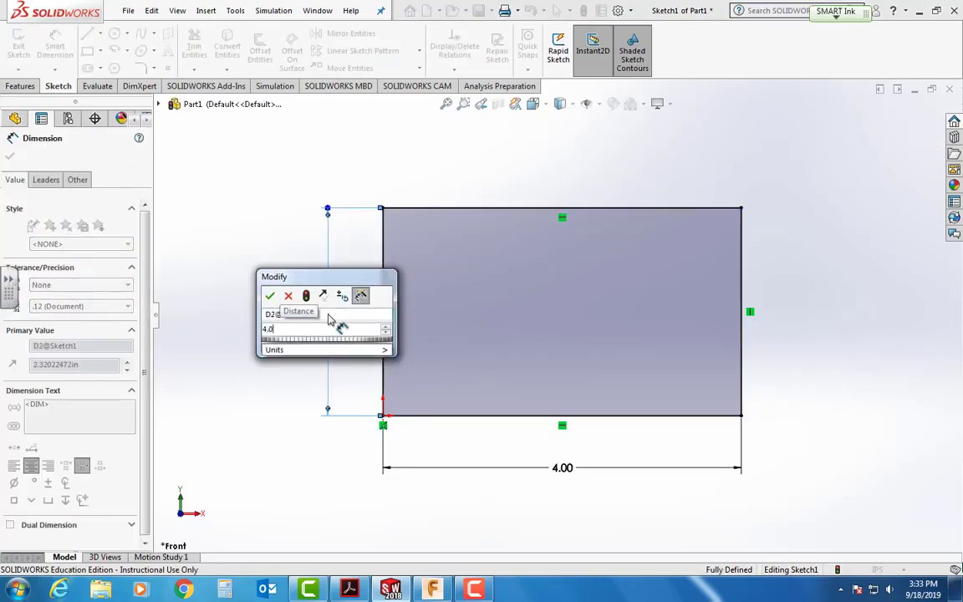
key(Return)
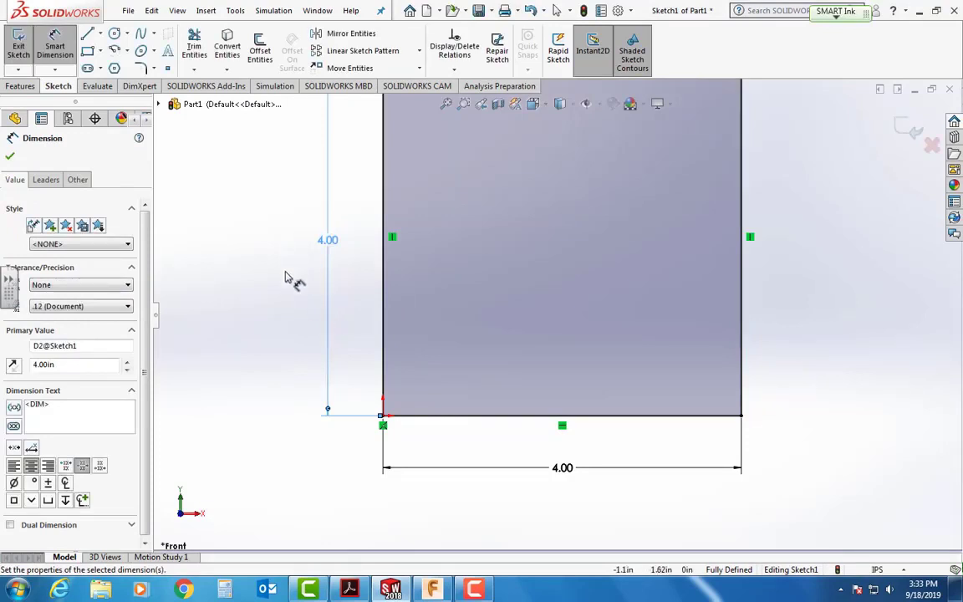
key(f)
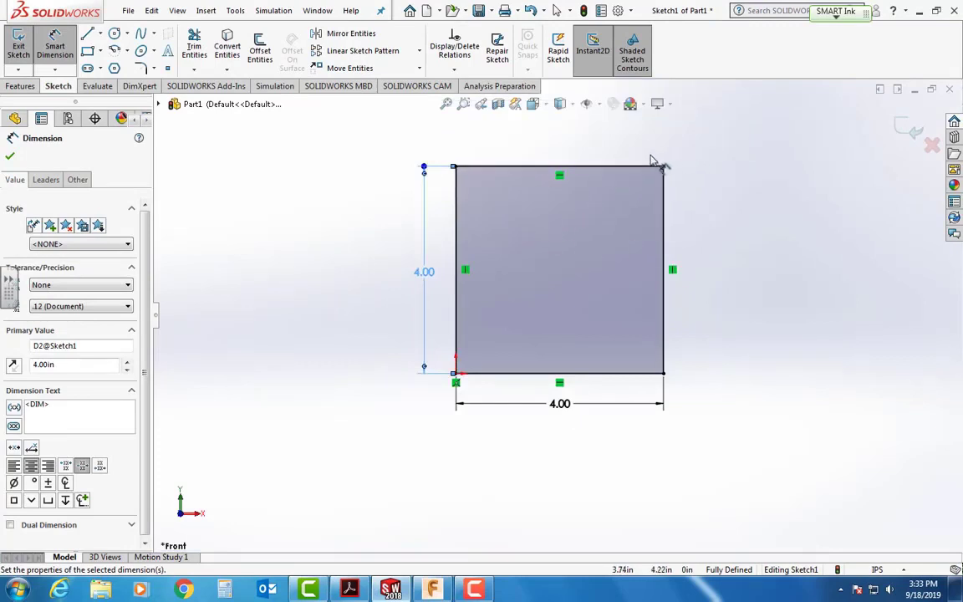
scroll(654, 162, down, 1)
scroll(654, 161, down, 1)
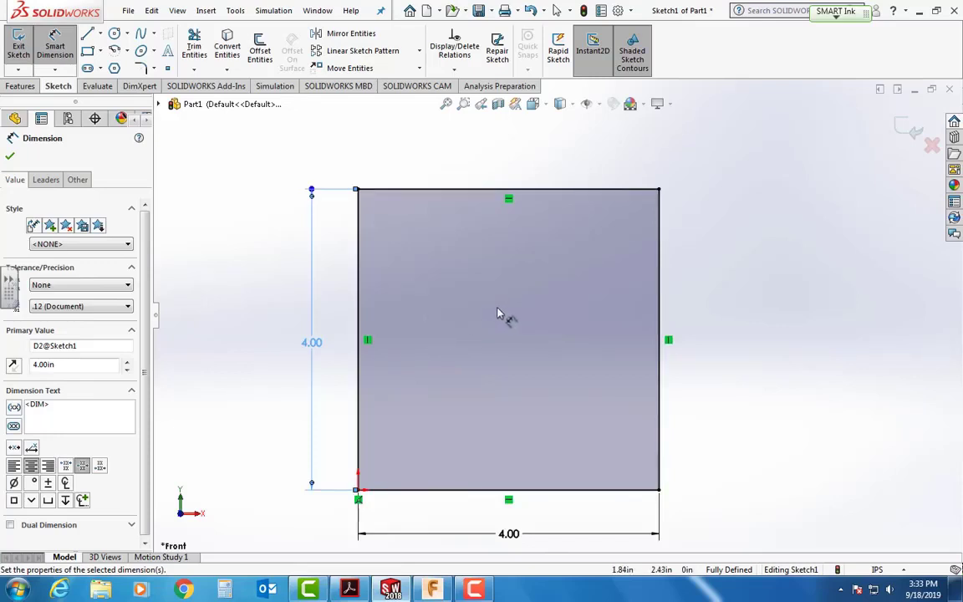
click(11, 157)
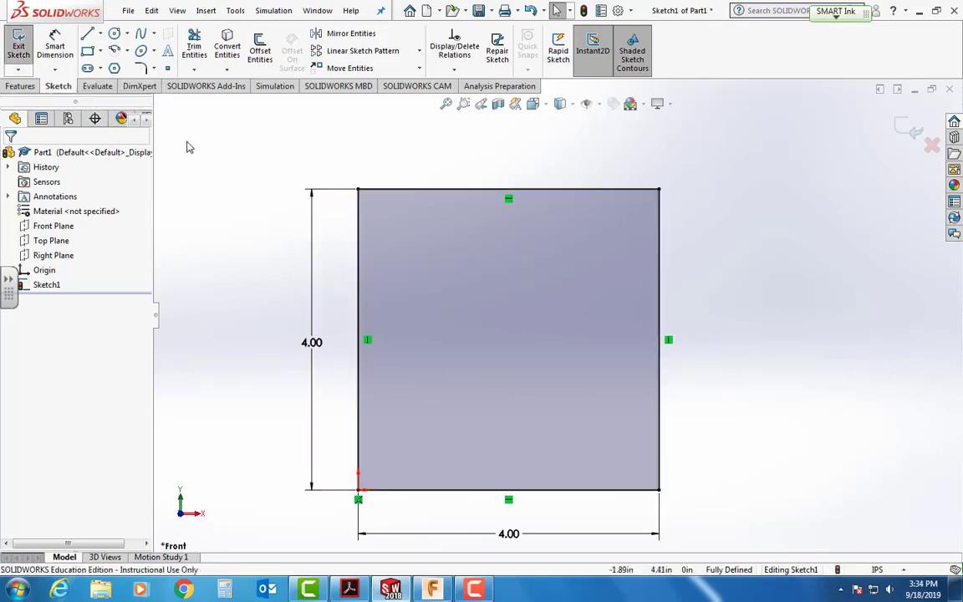
click(18, 56)
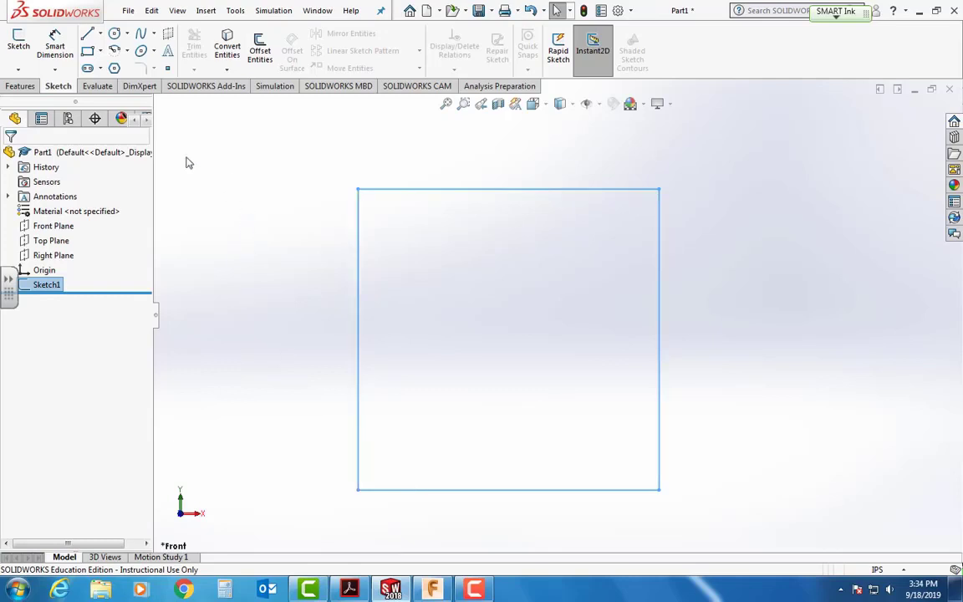
Check the stock thickness and profile depth in the Project 8M-1A drawing, and extrude the square sketch with a blind depth of .5-.150 in
click(28, 89)
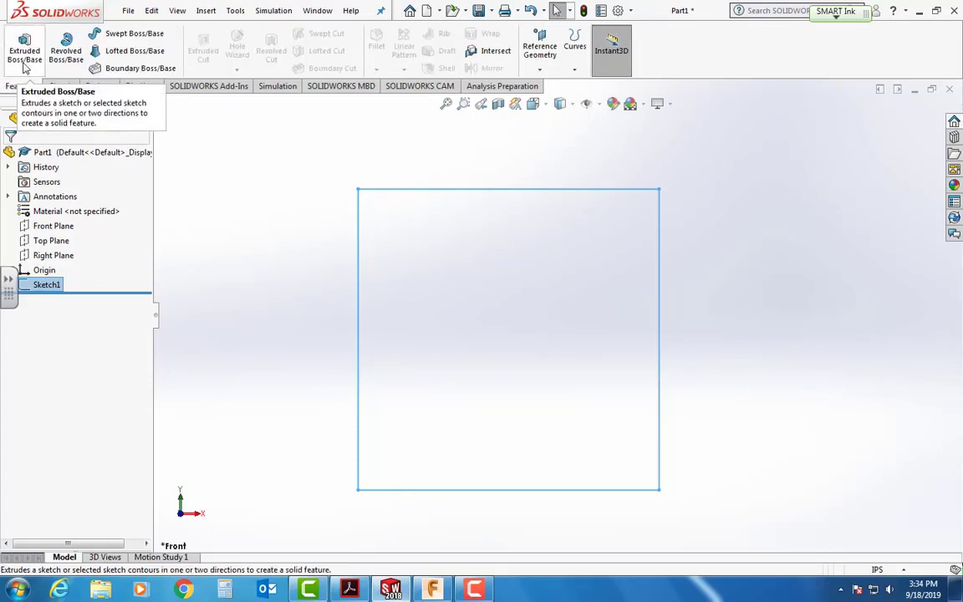
click(25, 51)
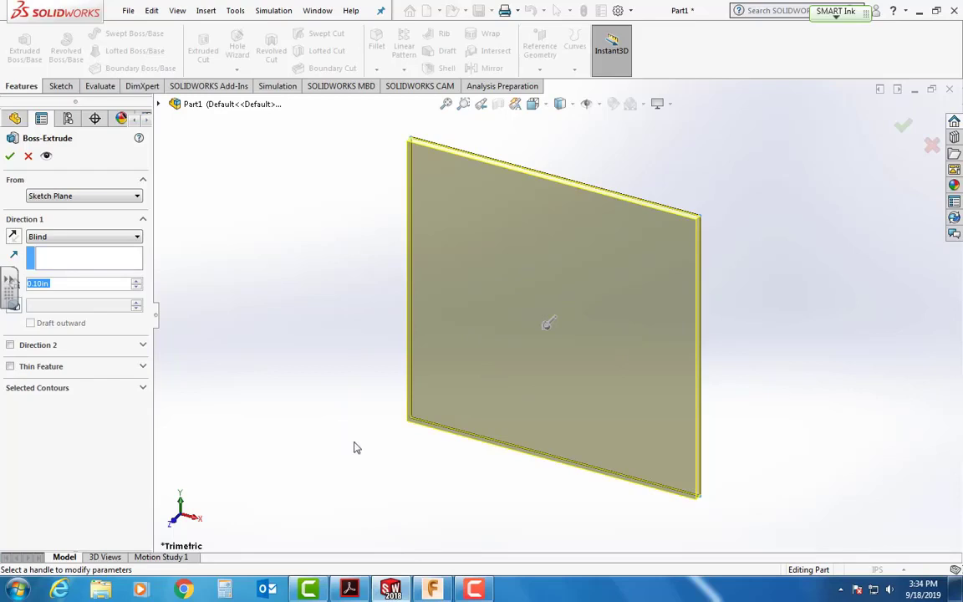
scroll(388, 323, down, 1)
scroll(388, 324, up, 1)
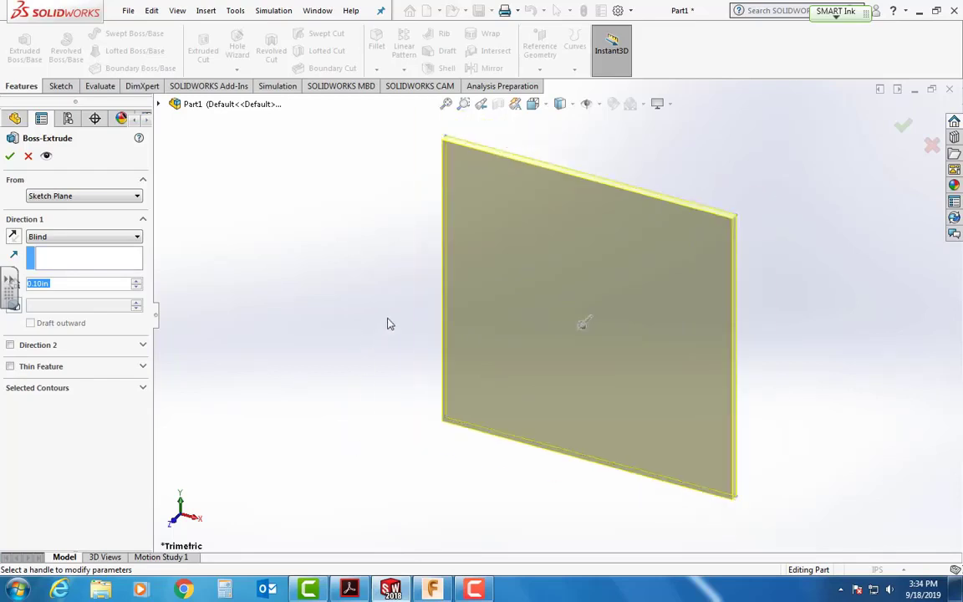
scroll(707, 363, down, 1)
scroll(707, 363, up, 1)
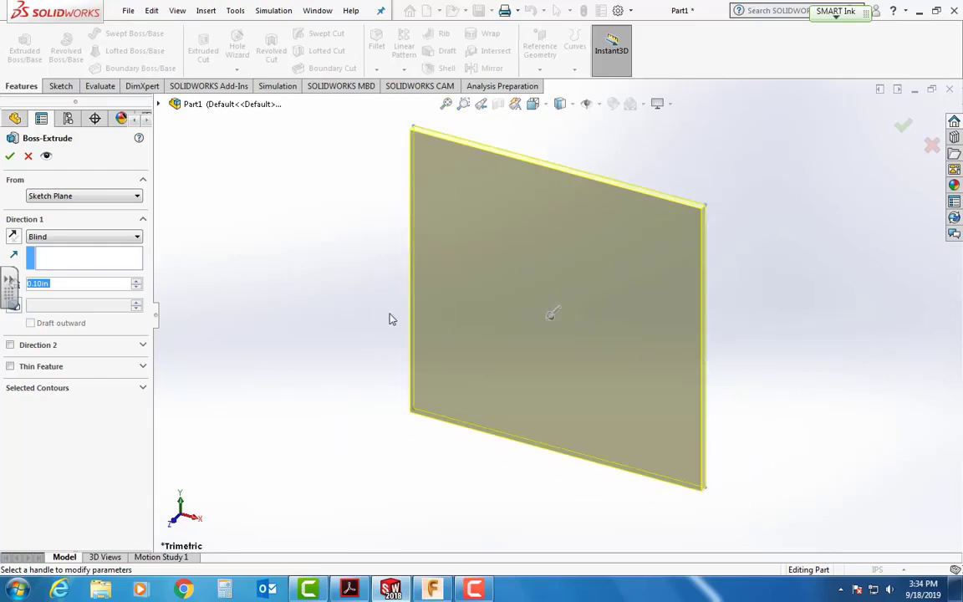
middle_drag(389, 318, 377, 264)
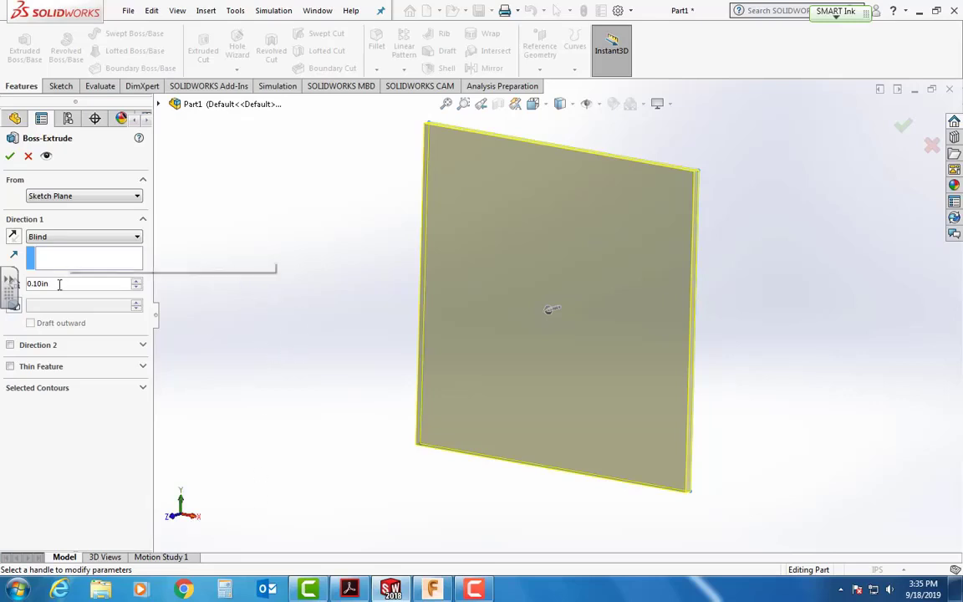
click(350, 589)
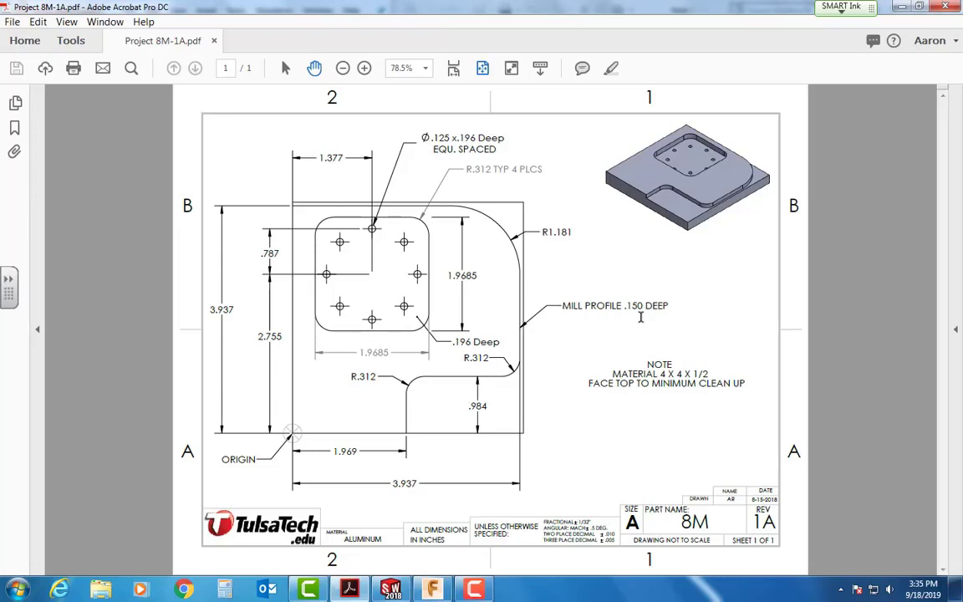
click(393, 589)
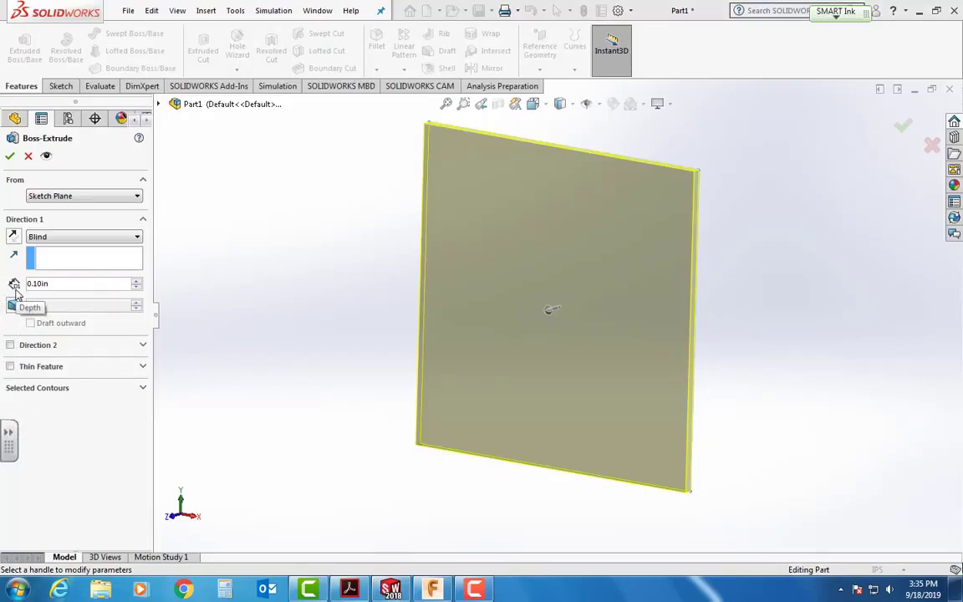
double_click(56, 283)
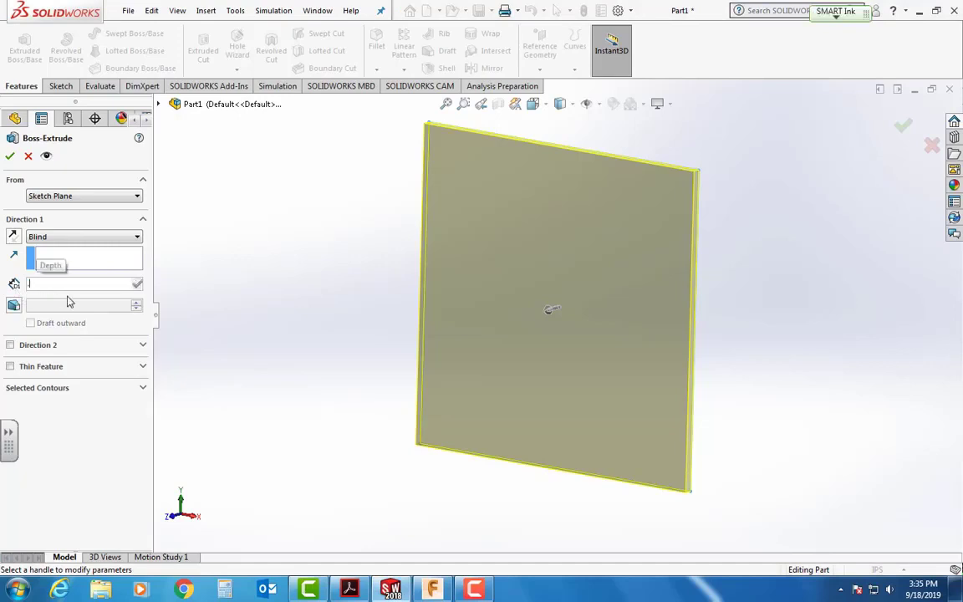
text(5-.150)
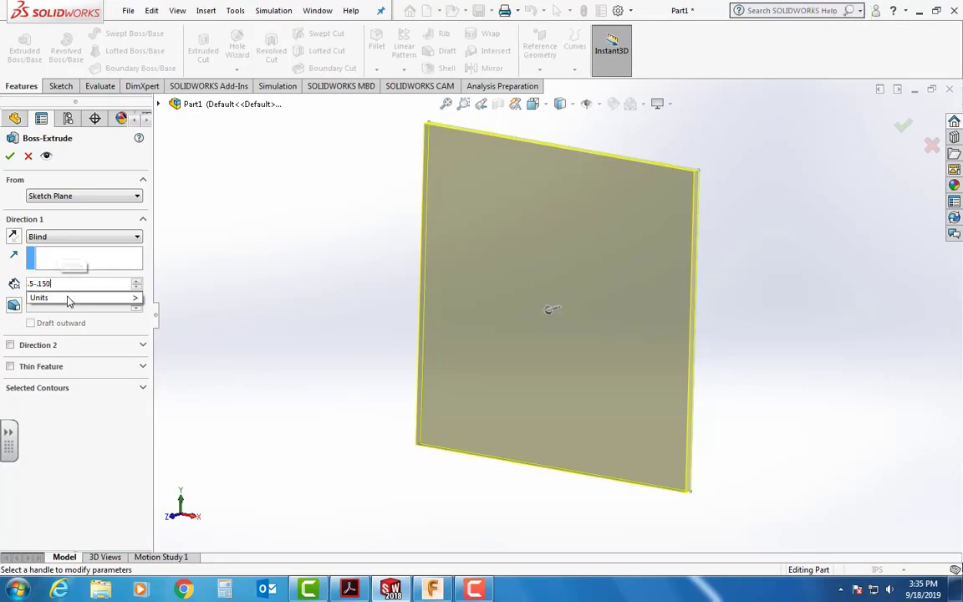
key(Return)
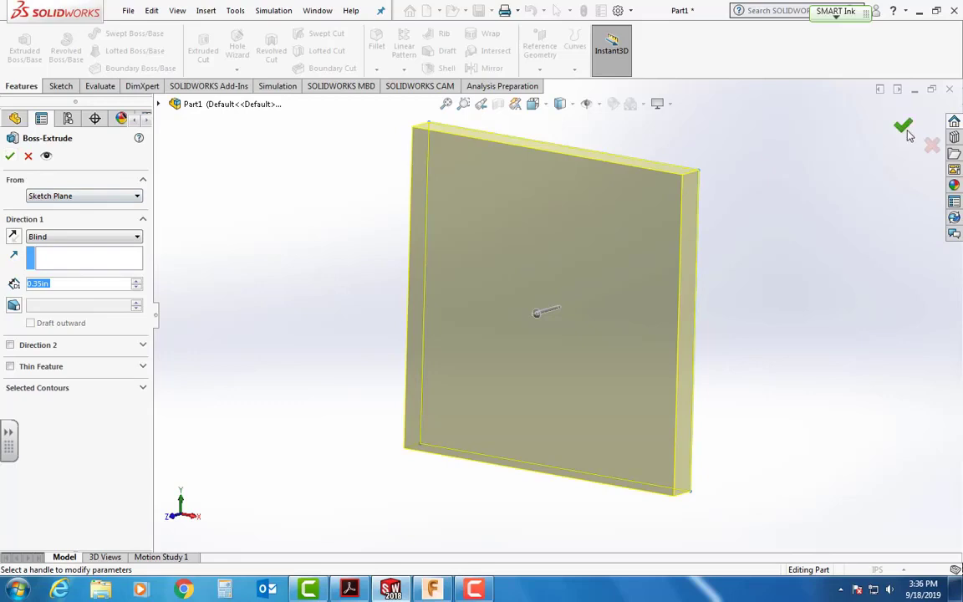
key(Return)
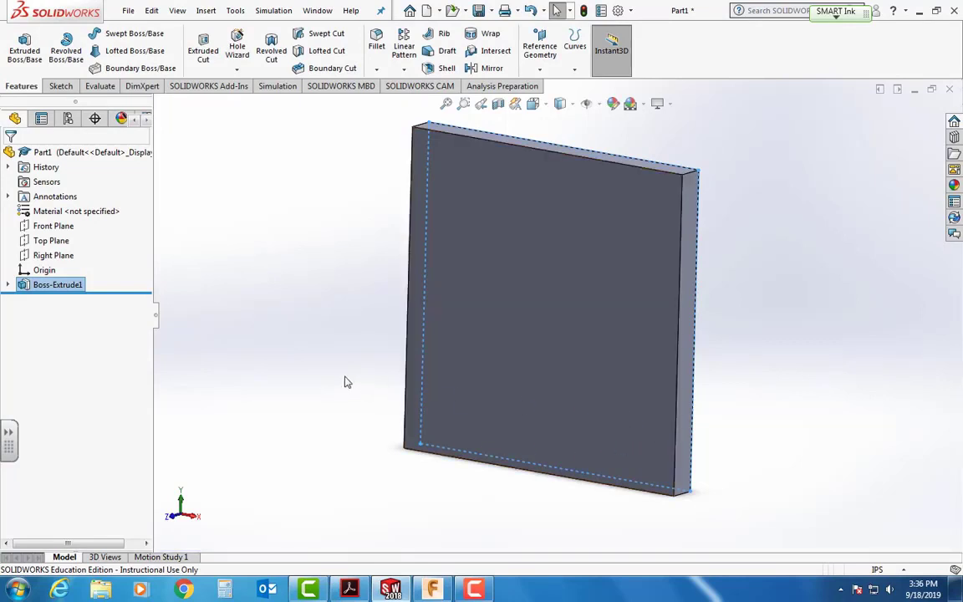
Inspect the block from an angle and orient it squarely to its large front face with Normal To and the Front view
middle_drag(344, 383, 382, 216)
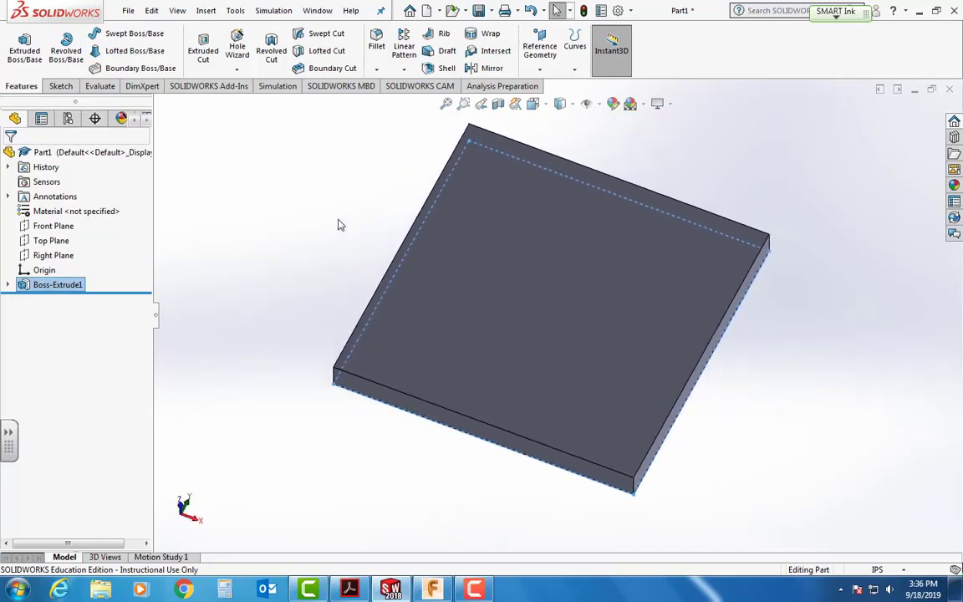
click(554, 285)
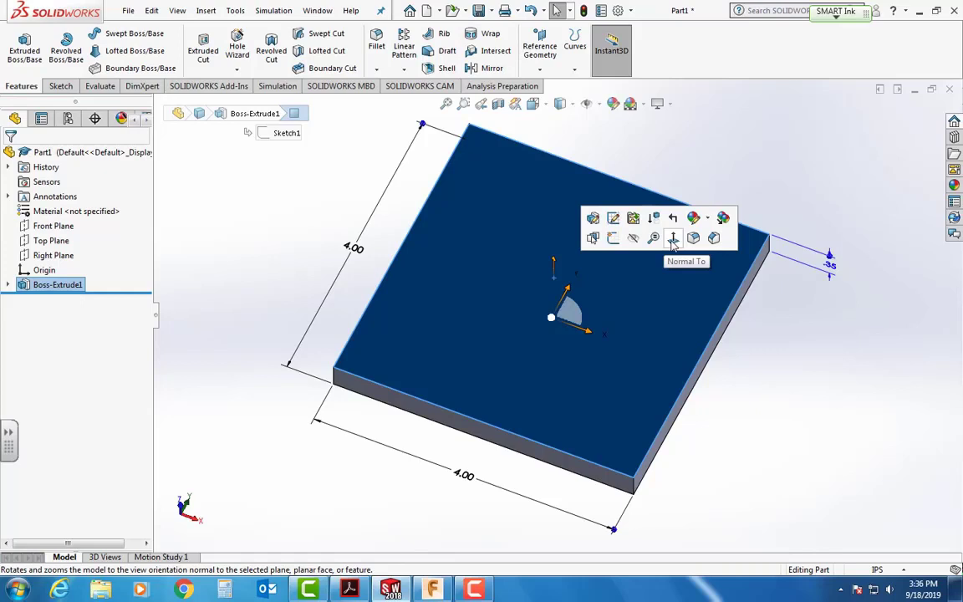
click(673, 239)
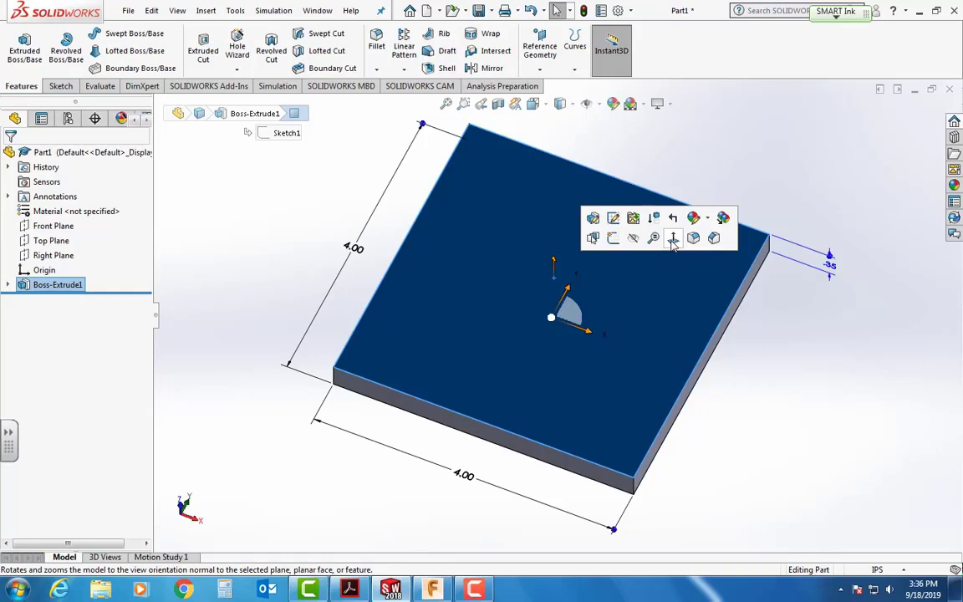
click(672, 239)
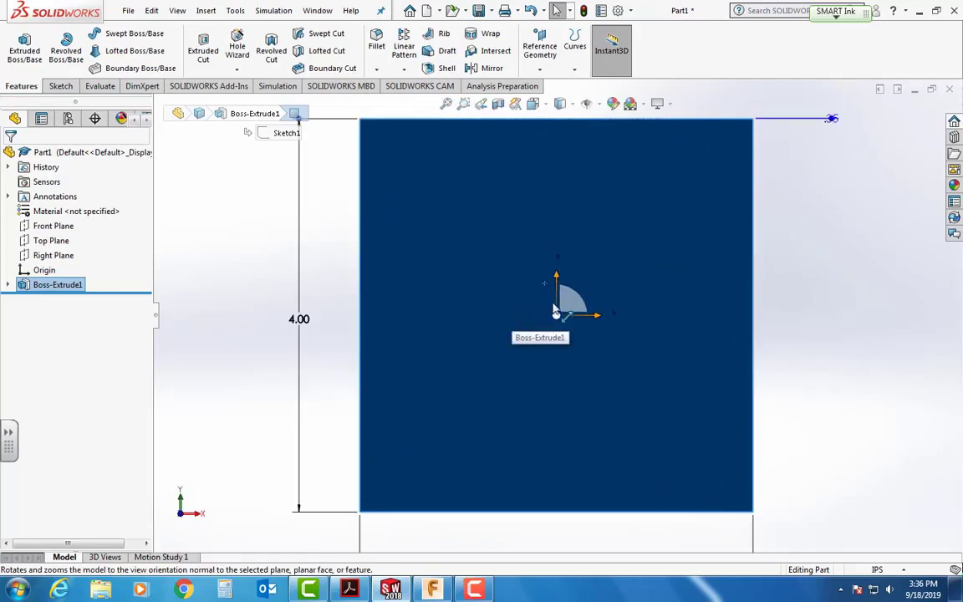
click(223, 239)
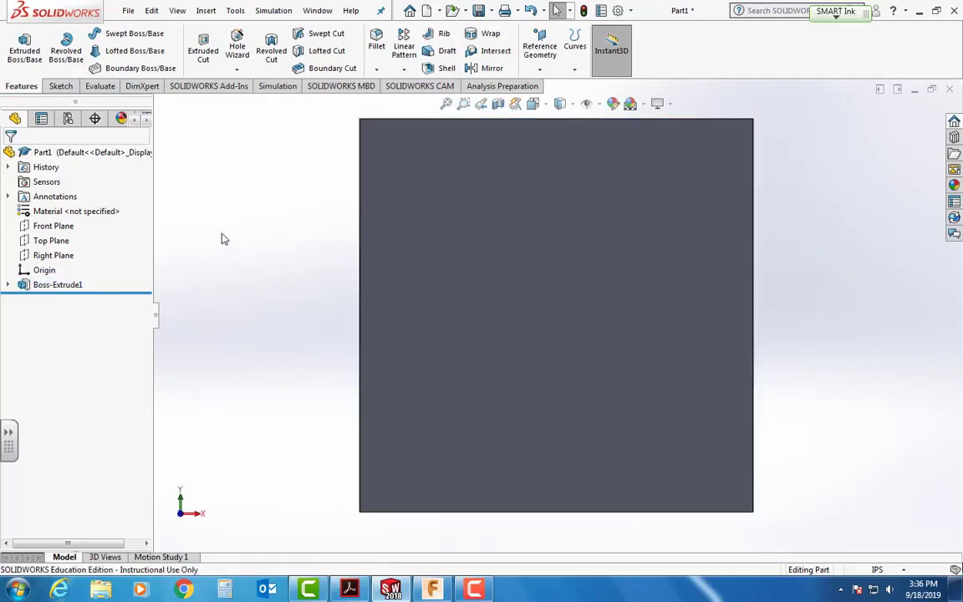
middle_drag(554, 460, 542, 426)
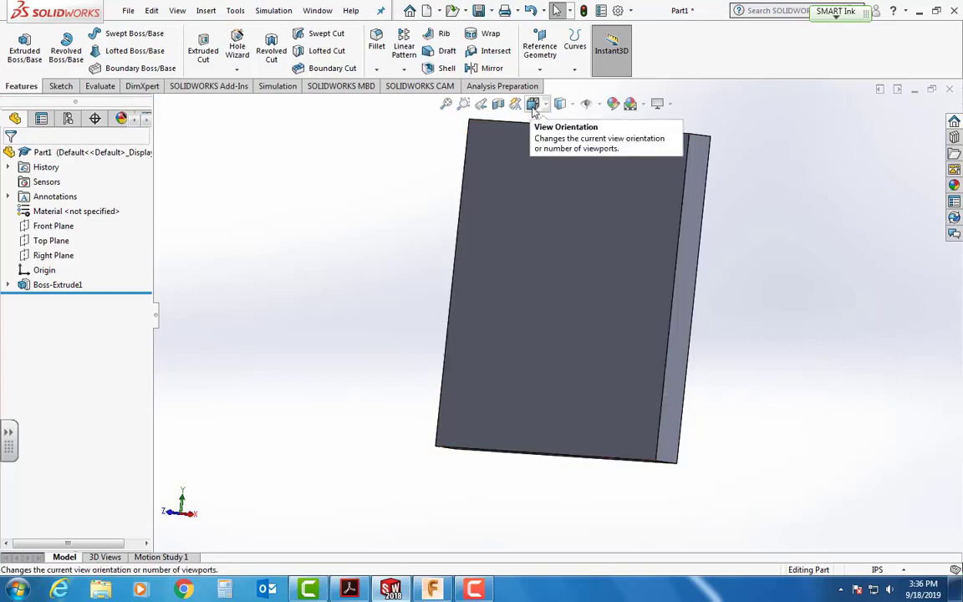
middle_drag(527, 323, 589, 320)
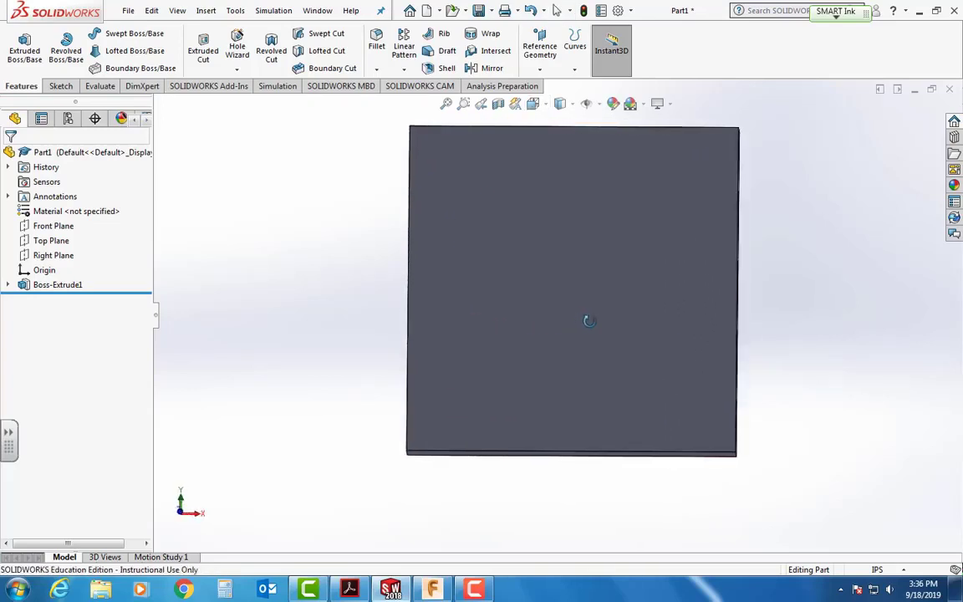
click(533, 103)
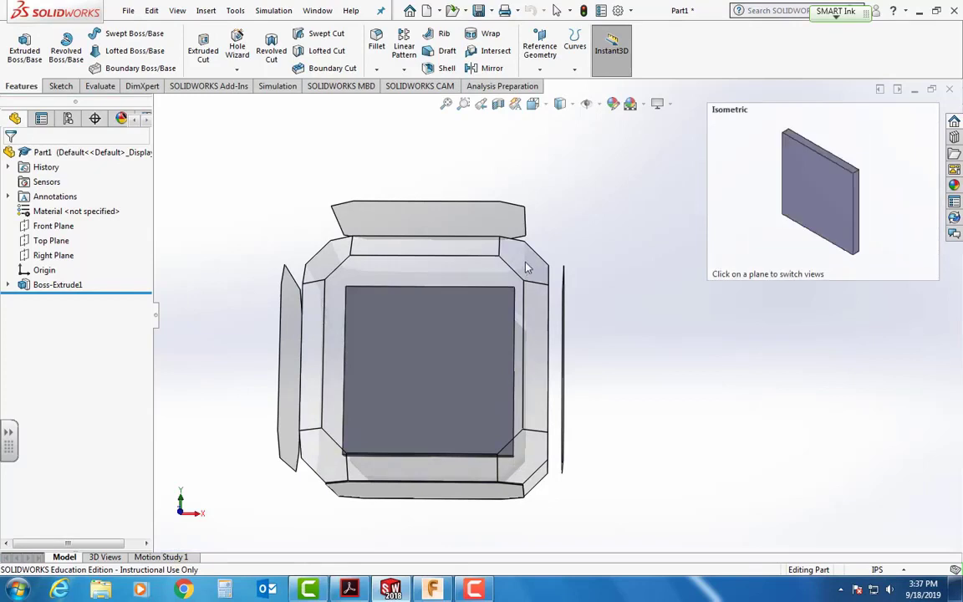
click(435, 352)
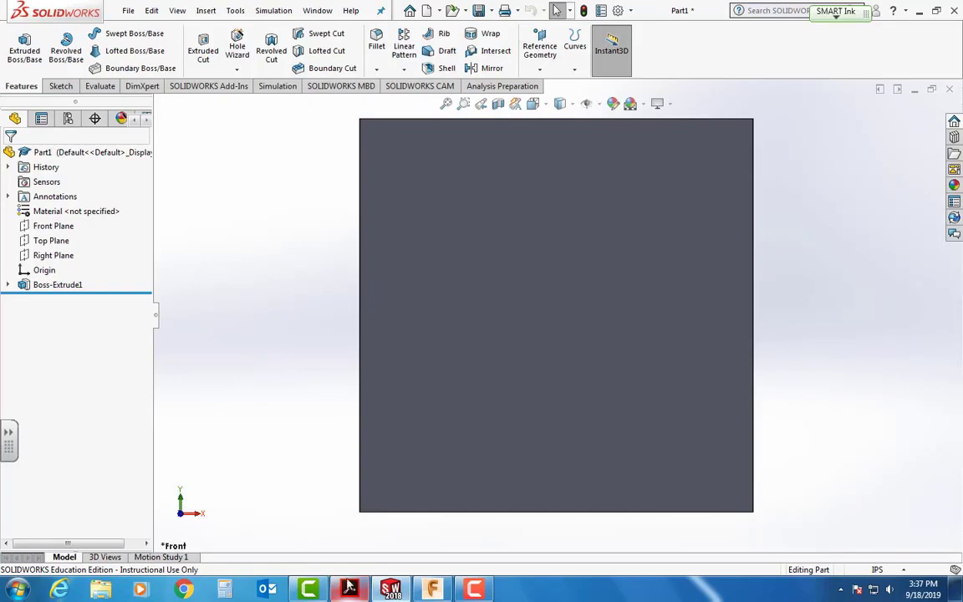
Check the milled profile in the Project 8M-1A drawing in Acrobat, and open a sketch on the block's front face in SOLIDWORKS
click(348, 588)
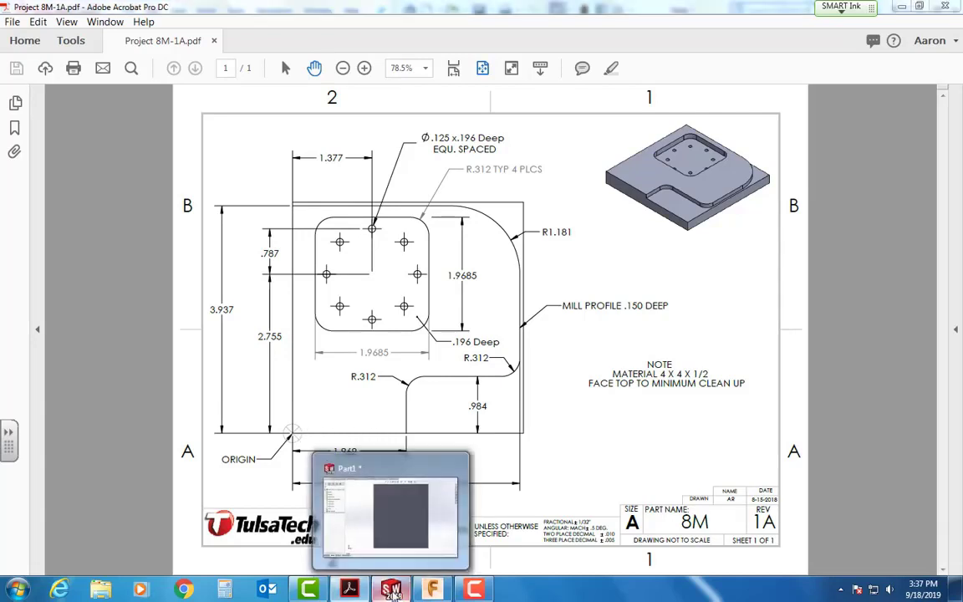
click(393, 592)
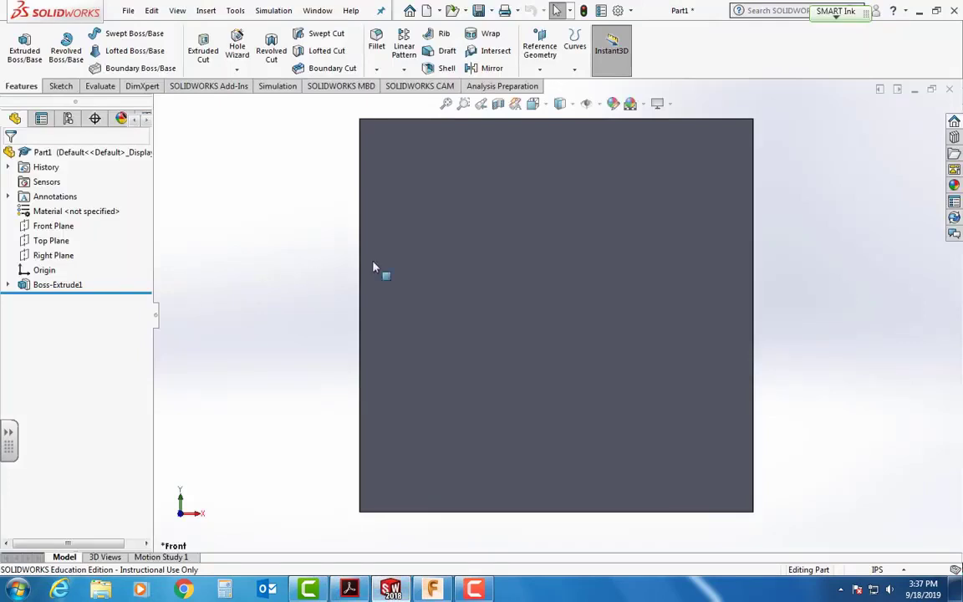
click(530, 285)
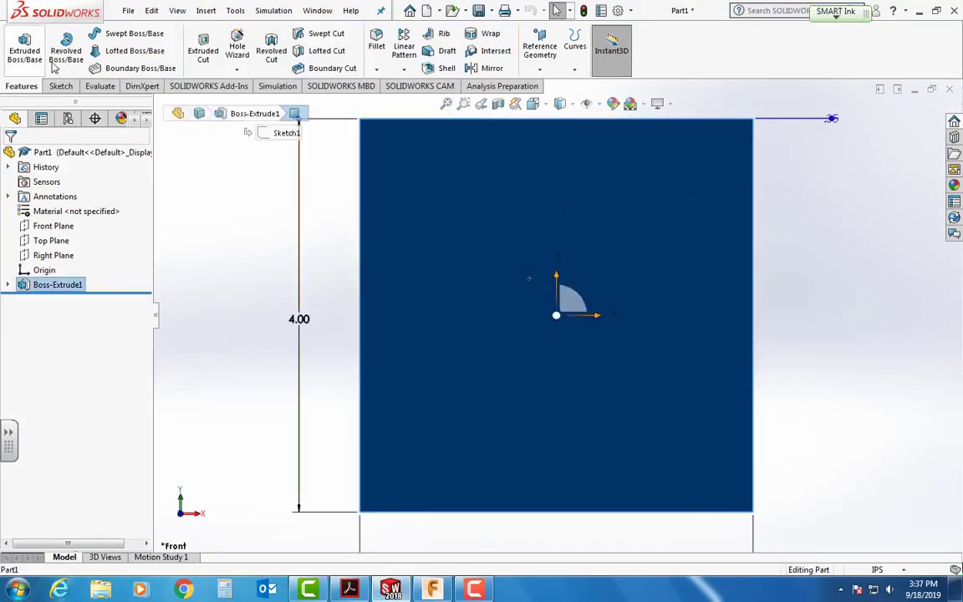
click(62, 87)
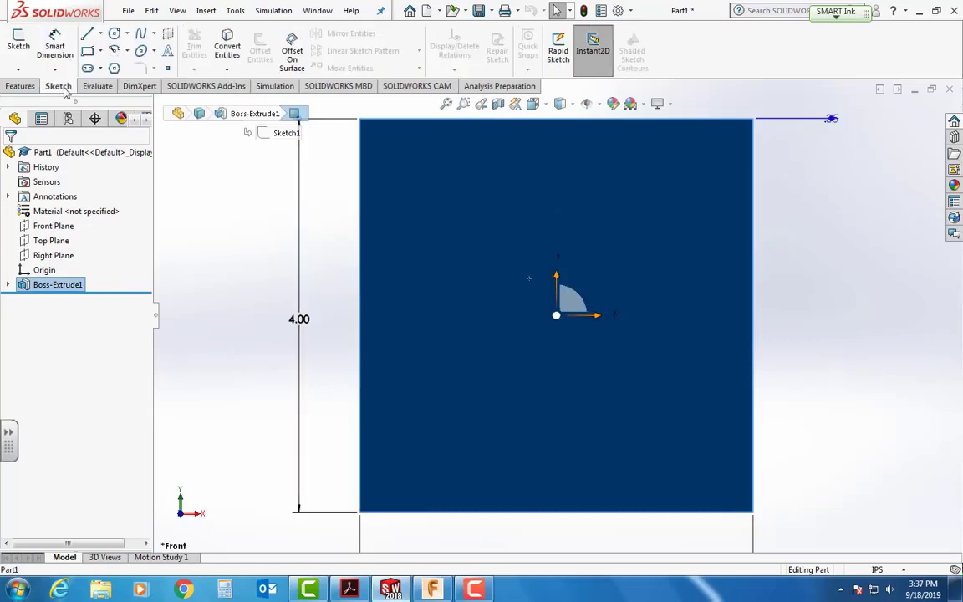
click(19, 44)
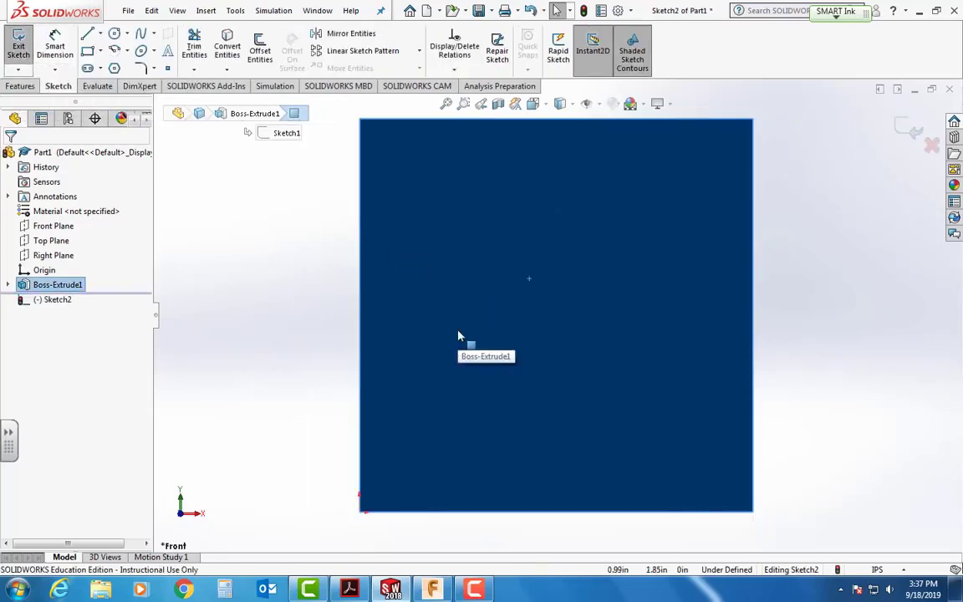
Sketch a vertical line just inside the block's left edge and a connected horizontal line just below its top edge, ending about mid-width
click(88, 35)
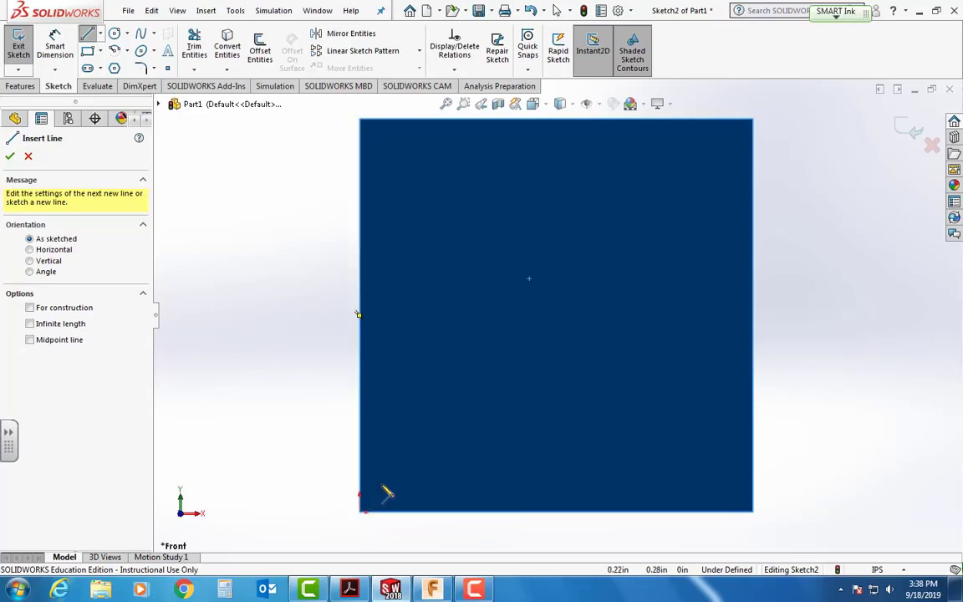
click(382, 485)
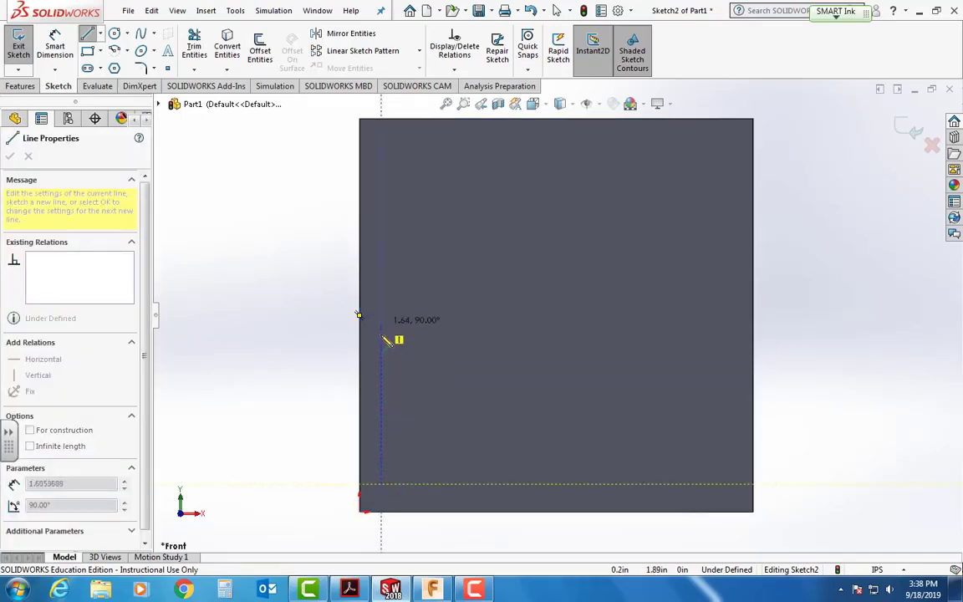
click(382, 144)
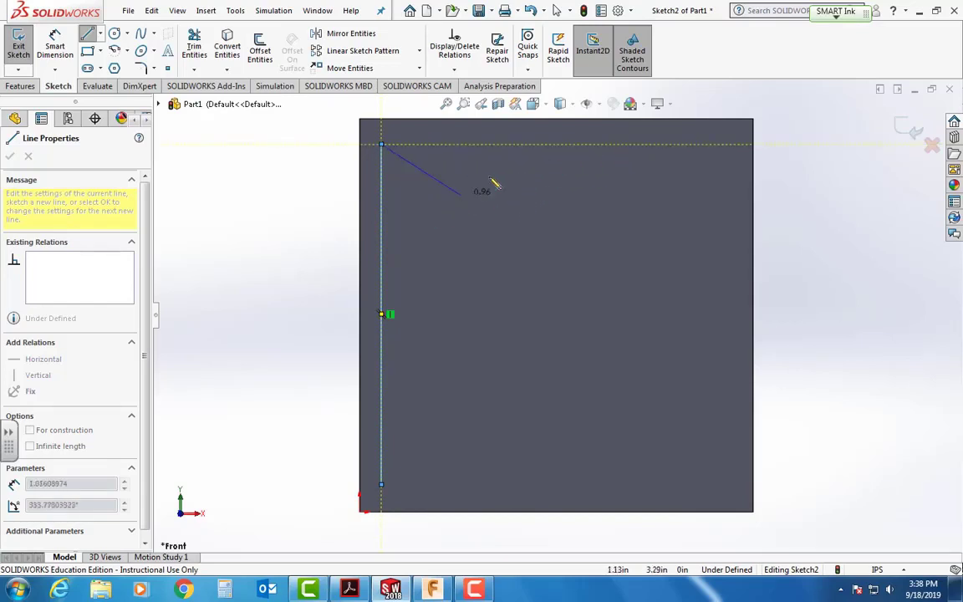
click(596, 149)
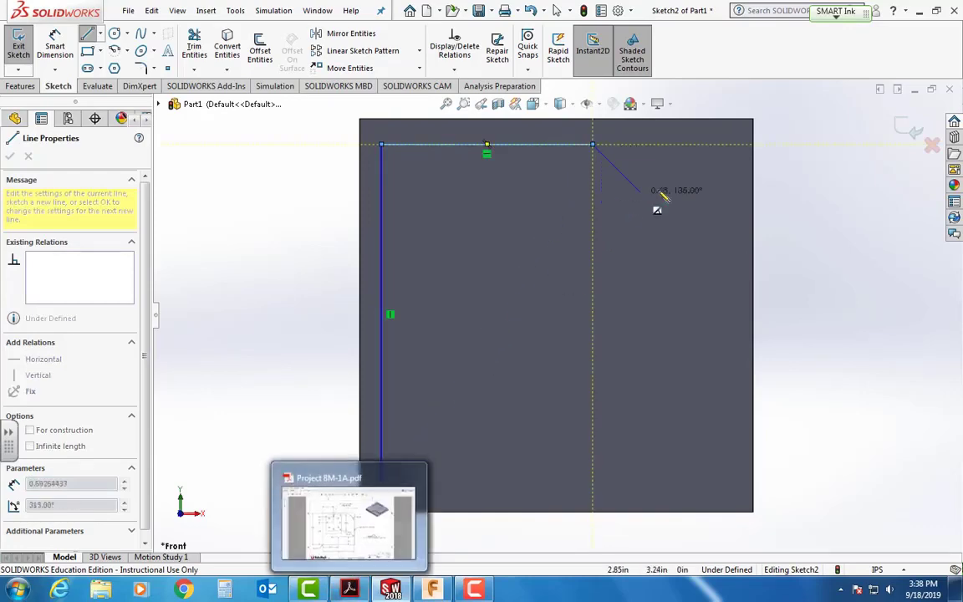
Check the upper right corner in the drawing in Acrobat, and add a 90° tangent arc about 1 in in radius to the profile in SOLIDWORKS
click(349, 589)
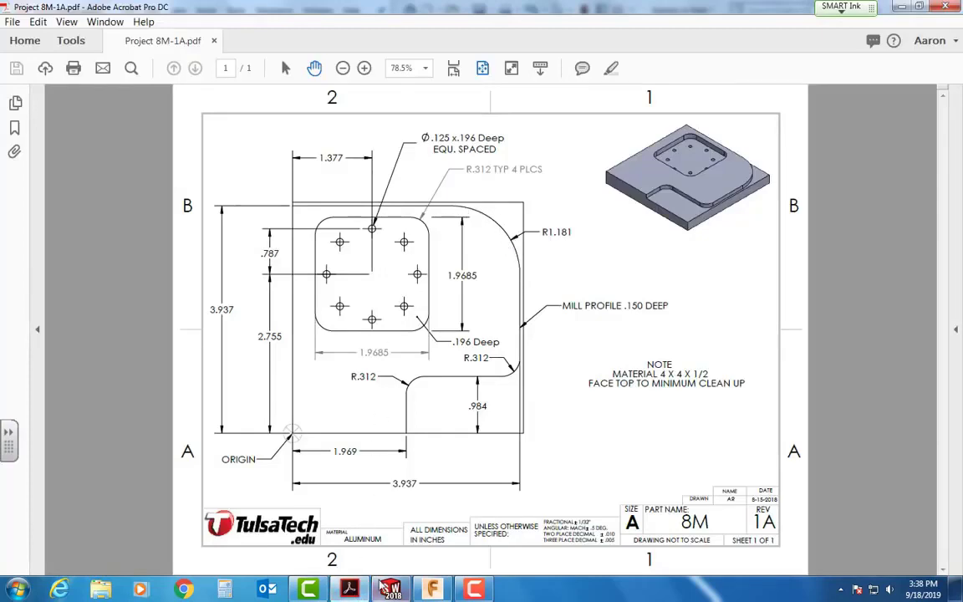
click(390, 589)
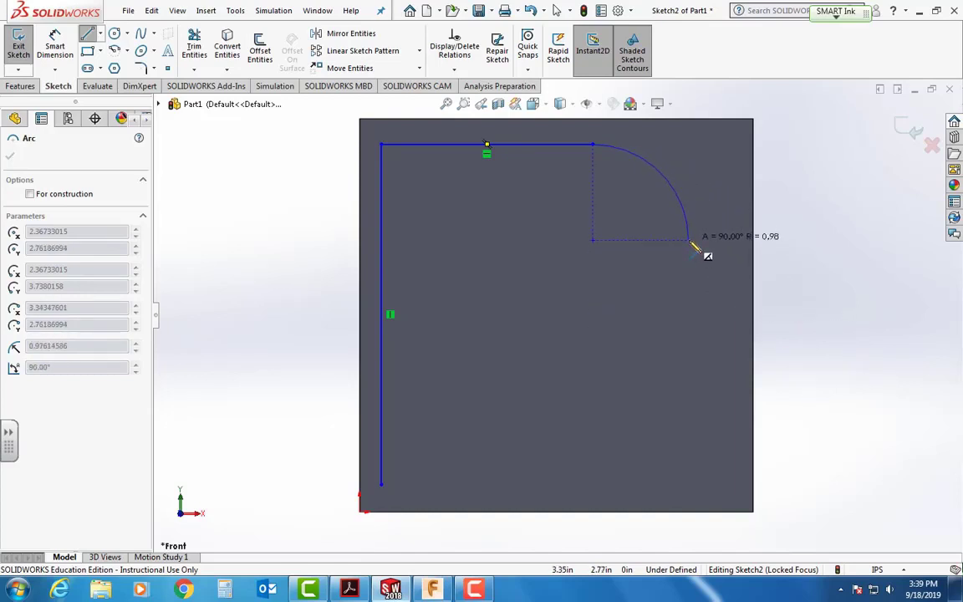
click(699, 250)
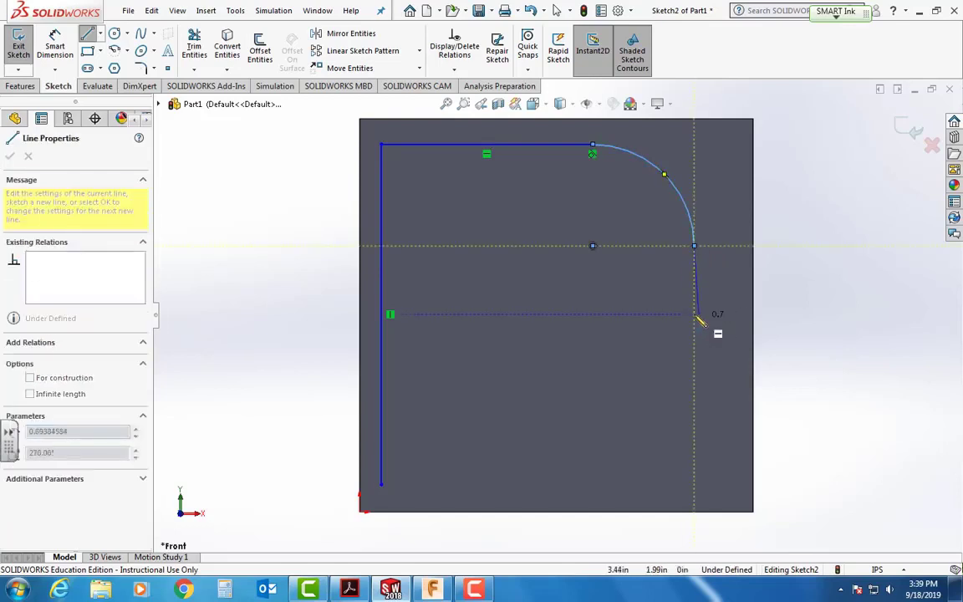
Continue the profile down the right side with a vertical line, rounding into a leftward horizontal line through a 90° tangent arc about 0.41 in in radius
click(695, 360)
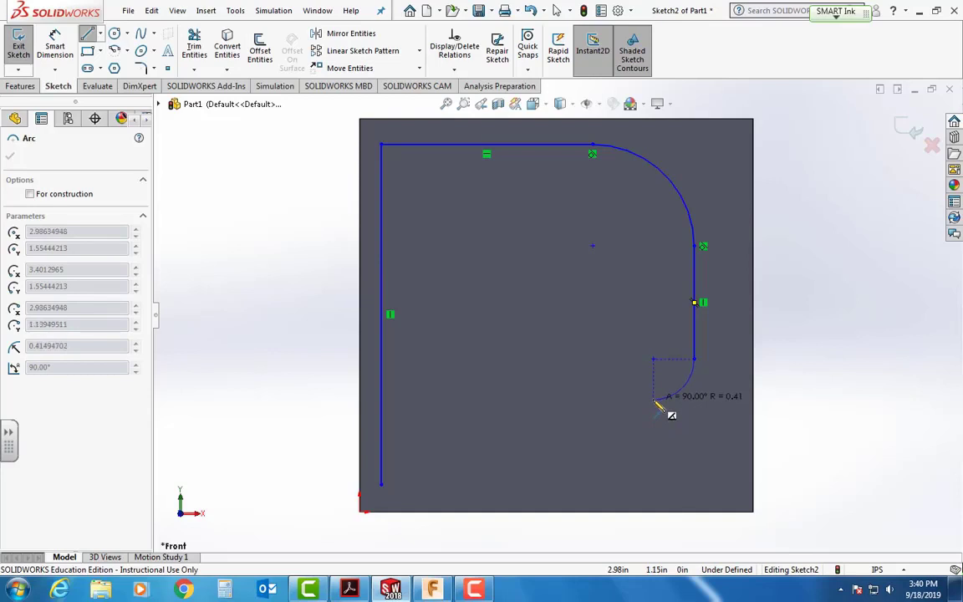
click(656, 400)
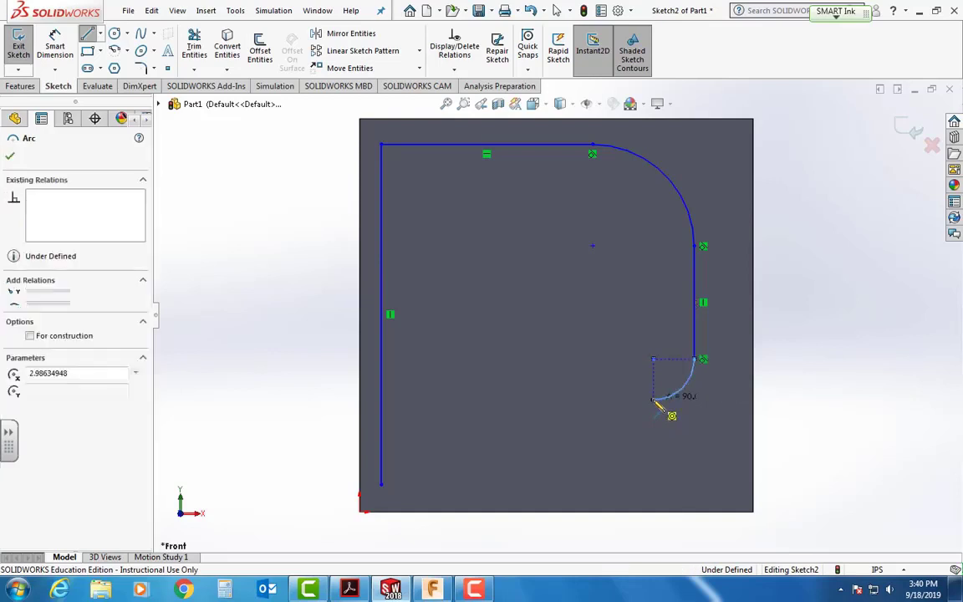
double_click(548, 399)
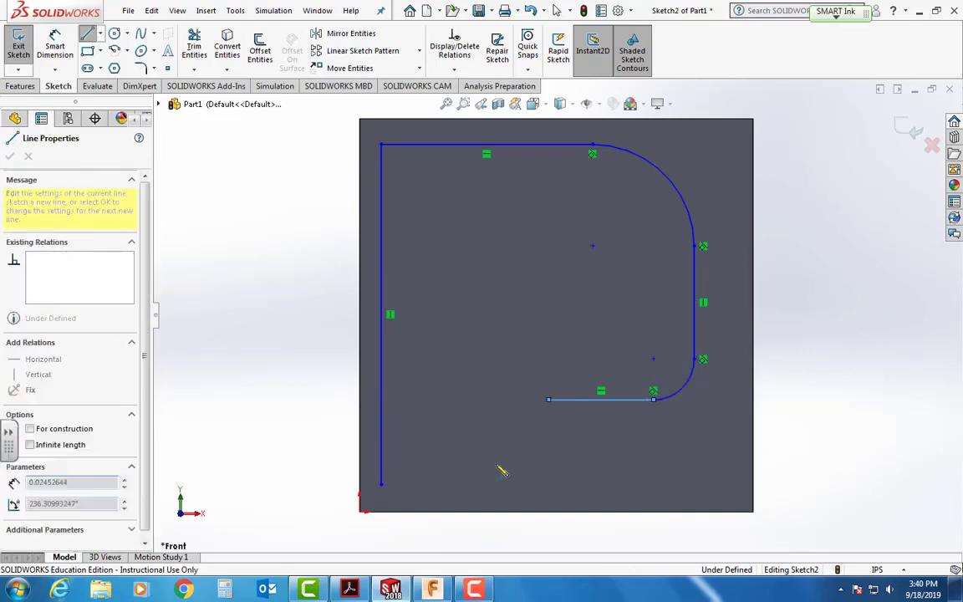
Check the lower inner corner in the drawing in Acrobat, and add a 90° tangent arc about 0.34 in in radius to the profile in SOLIDWORKS
click(366, 584)
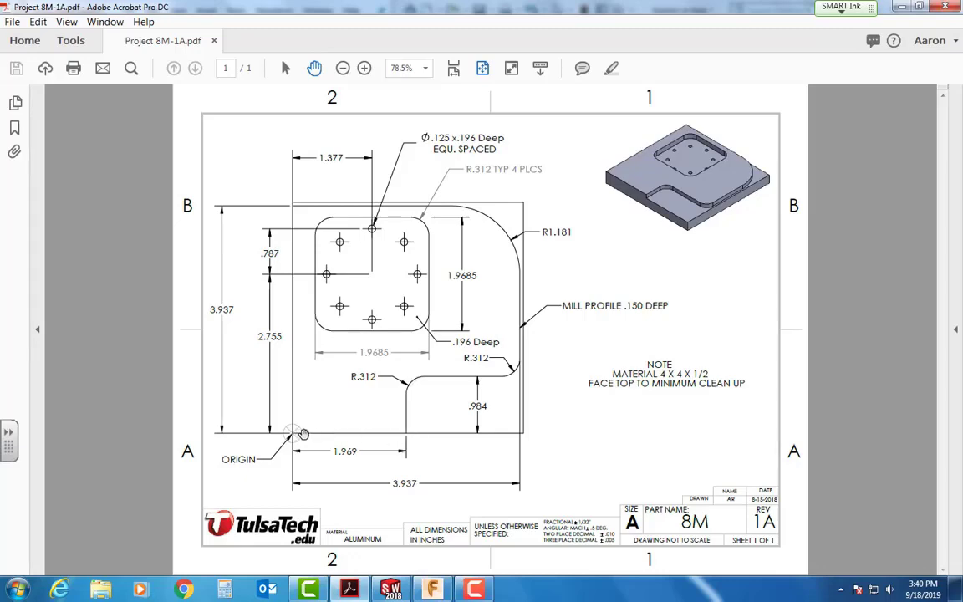
click(349, 589)
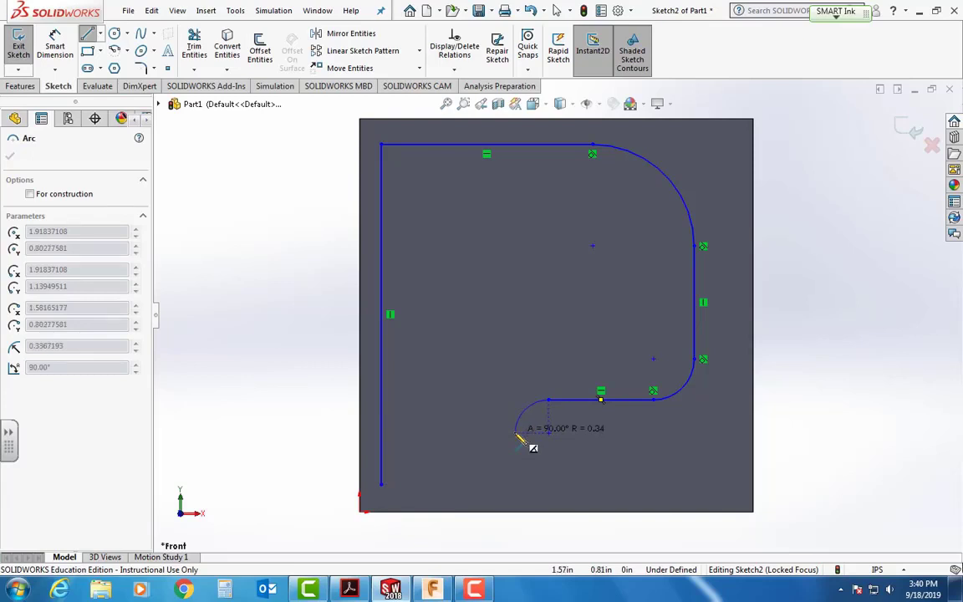
click(515, 433)
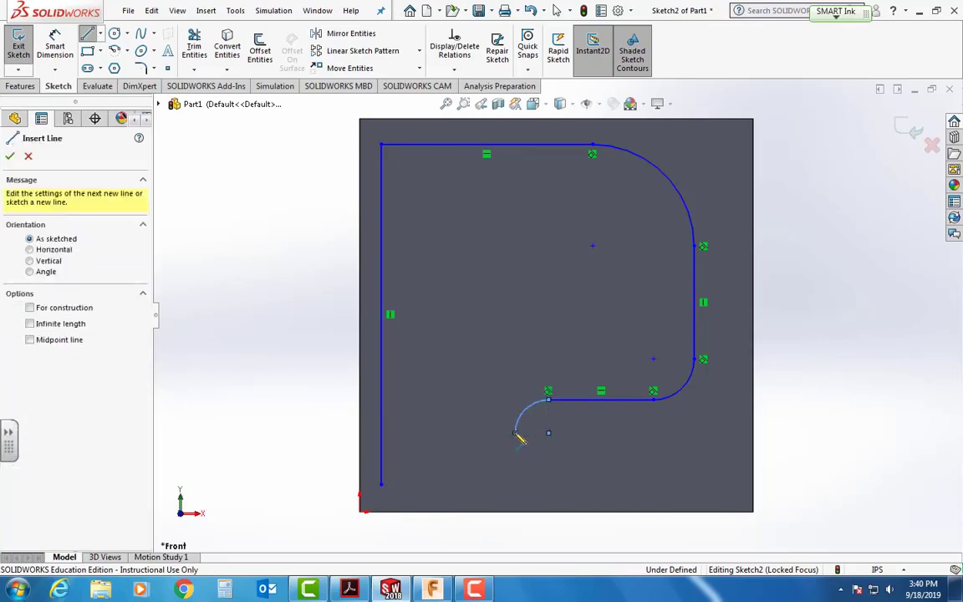
Close the profile with a vertical line about 0.52 in long down from the arc and a horizontal line to the left line's lower end
click(515, 433)
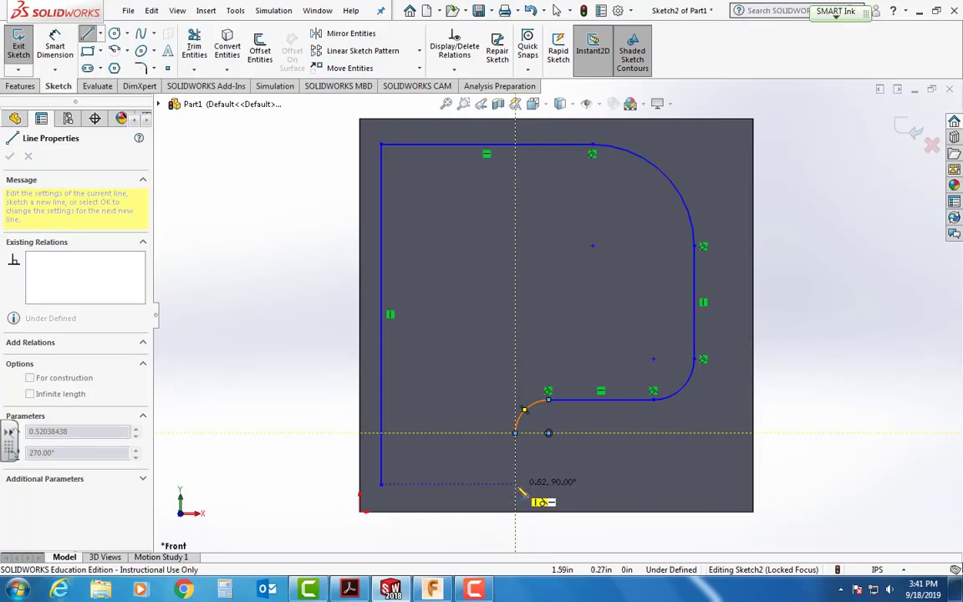
click(516, 484)
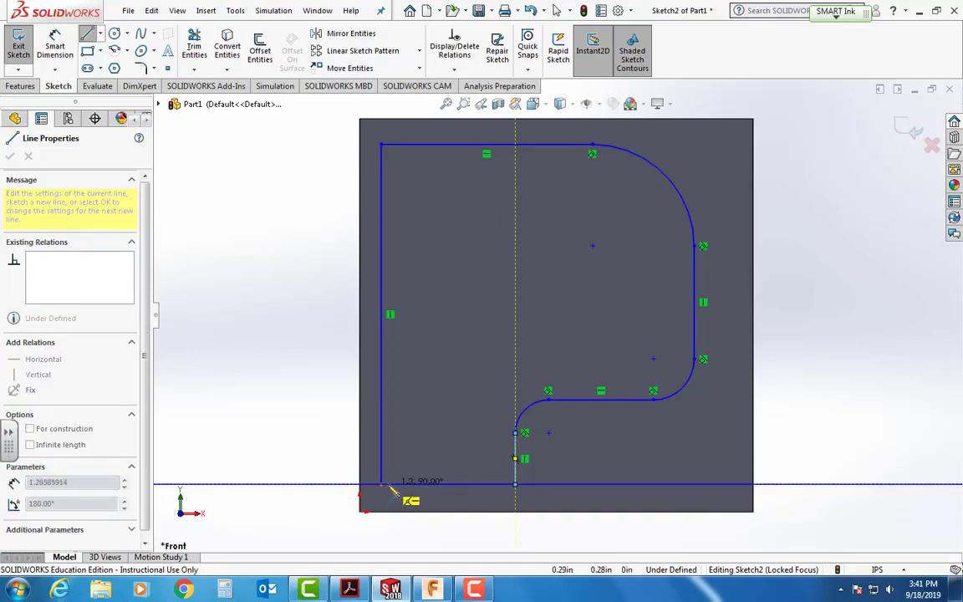
click(382, 484)
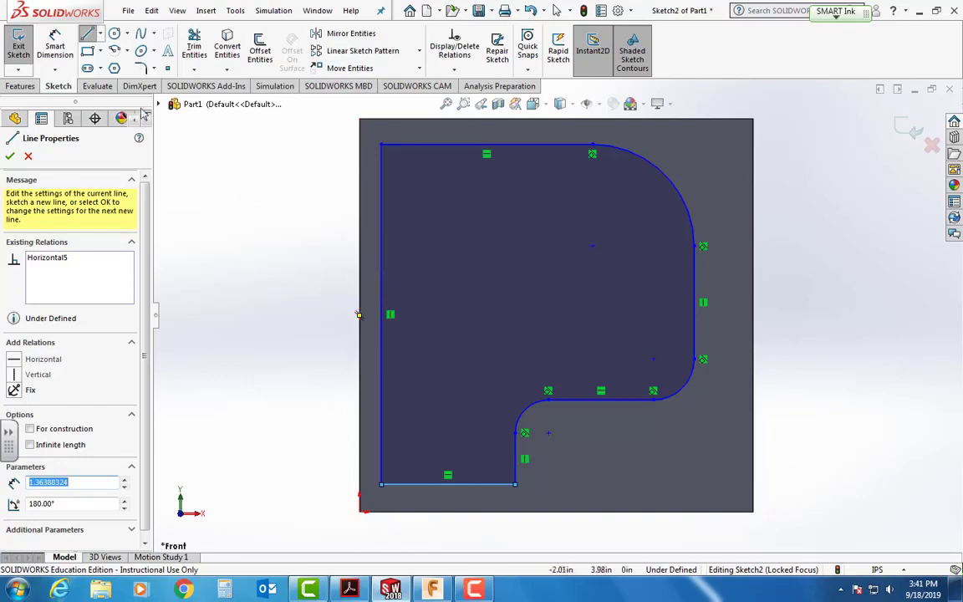
Dimension the profile's left line .030 in from the block's left edge, and place the dimension text clear of the block
click(61, 52)
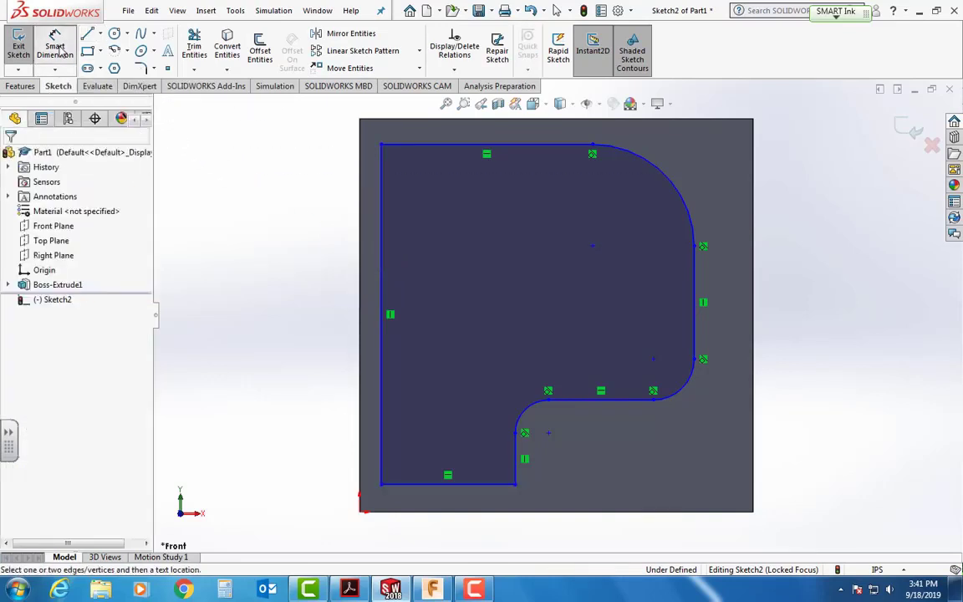
click(382, 241)
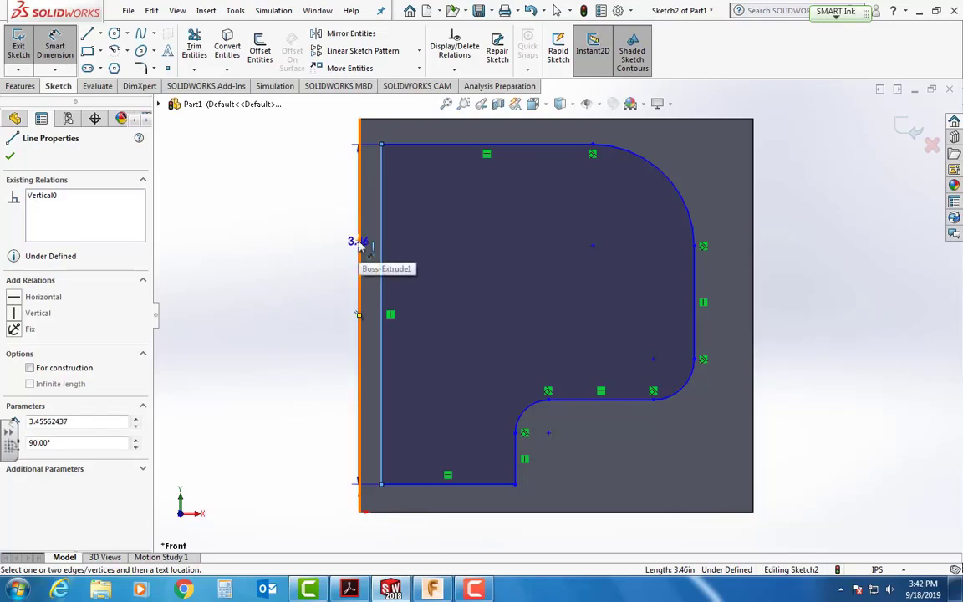
key(Escape)
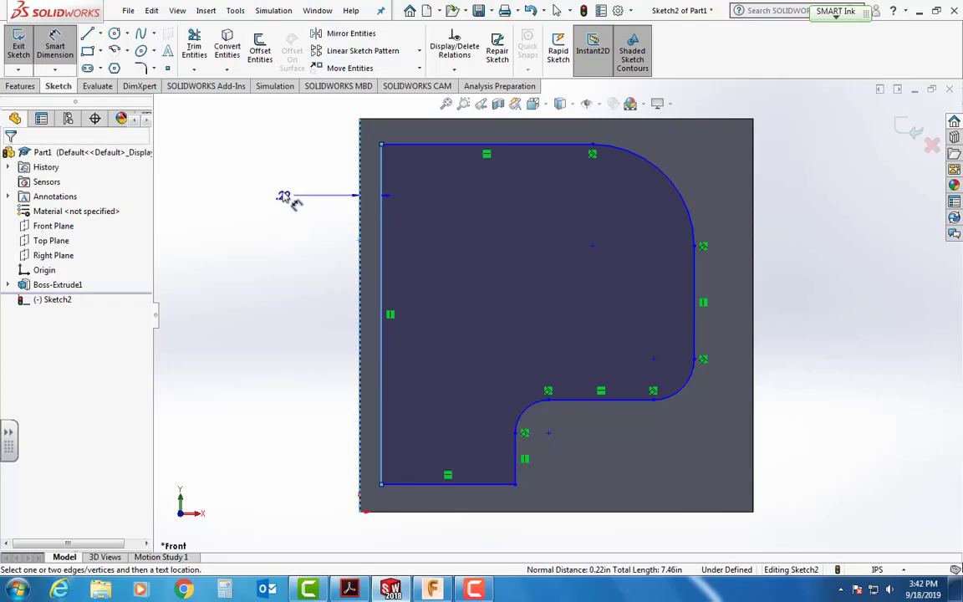
click(270, 170)
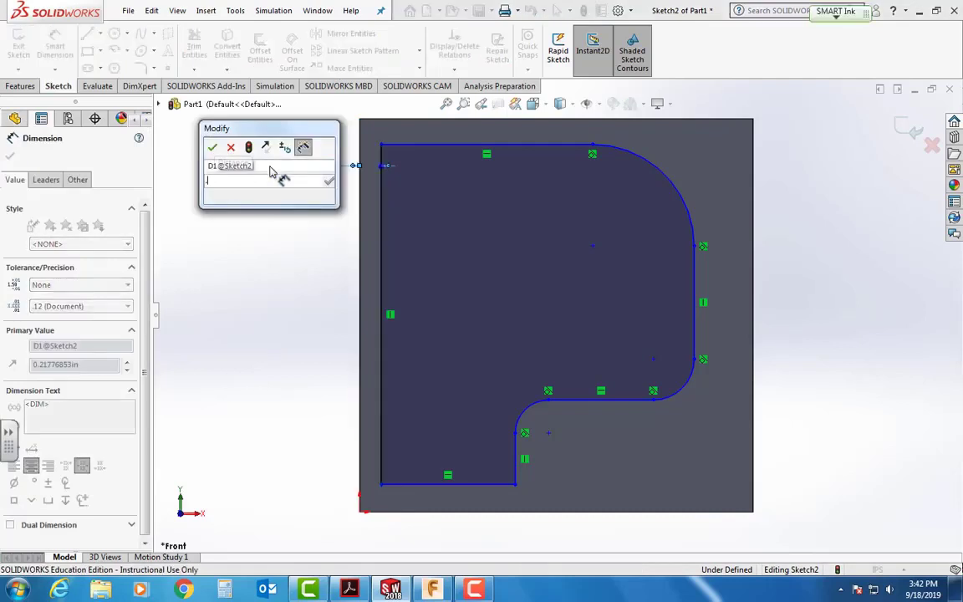
text(.030)
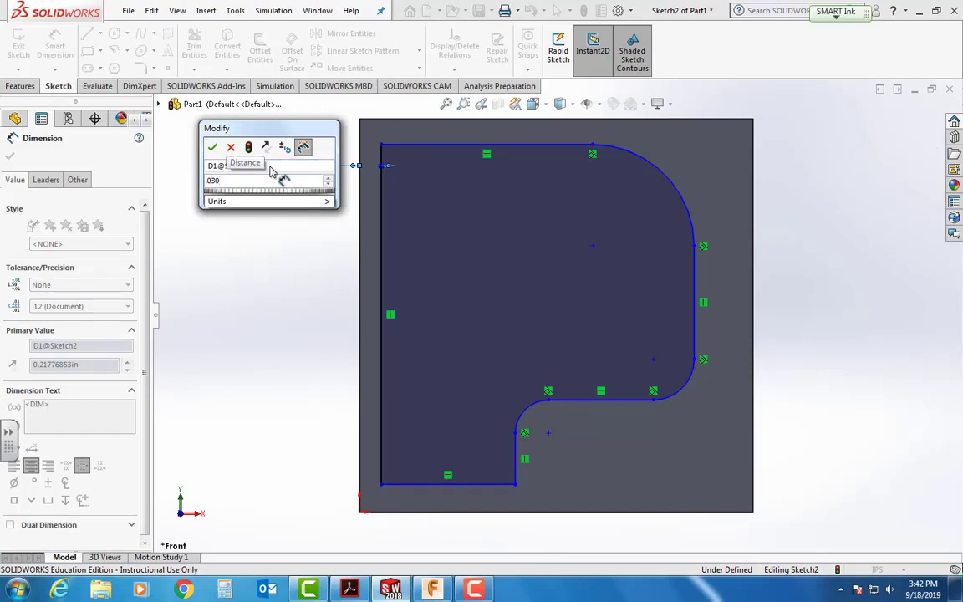
key(Return)
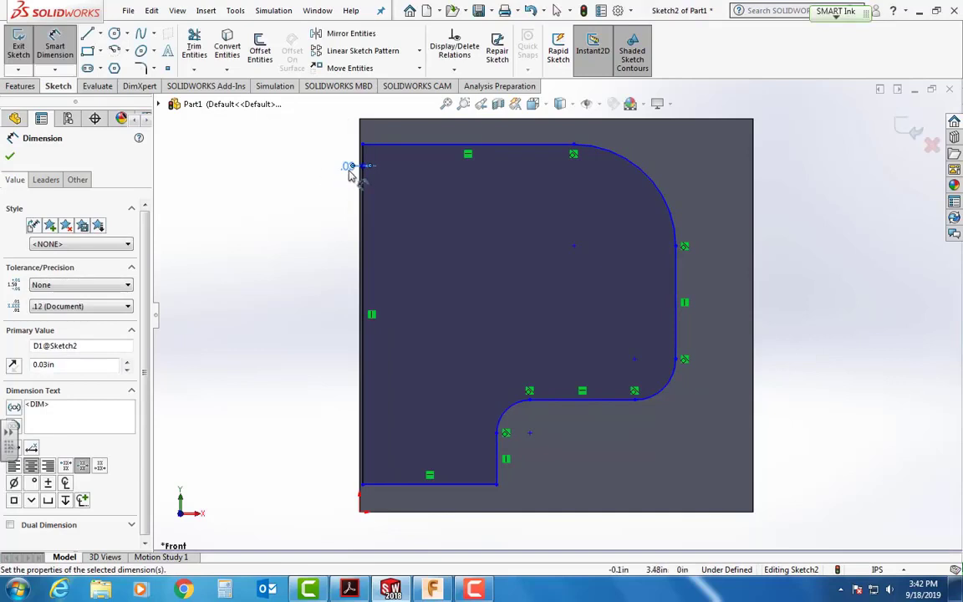
drag(350, 170, 330, 174)
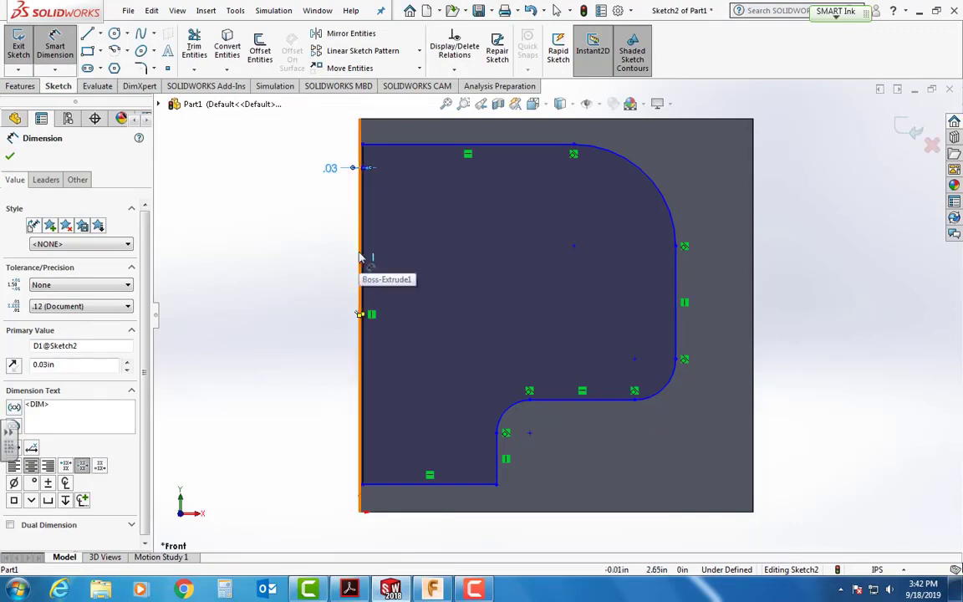
Dimension the profile's bottom line .030 in from the block's bottom edge
click(466, 513)
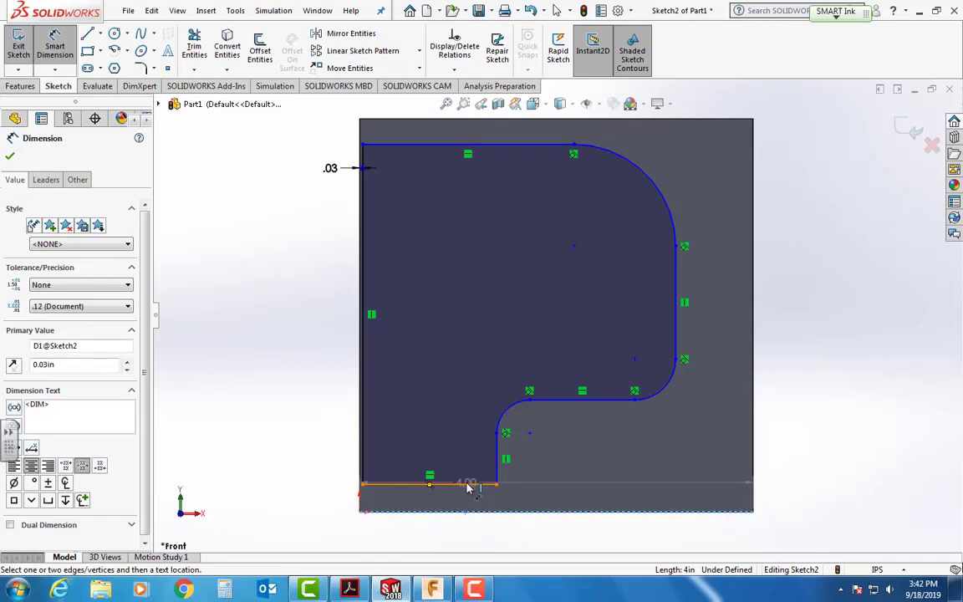
click(467, 487)
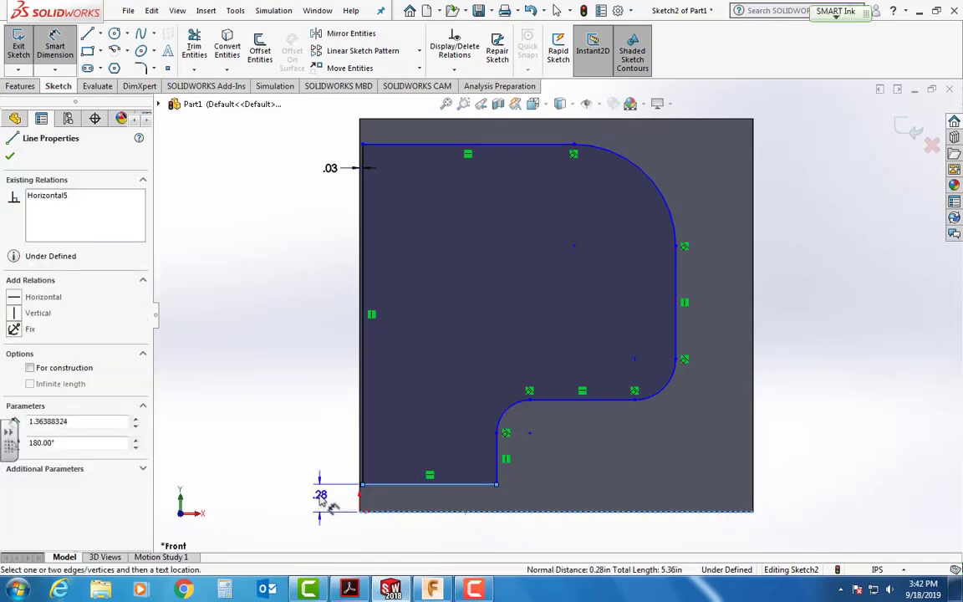
click(322, 500)
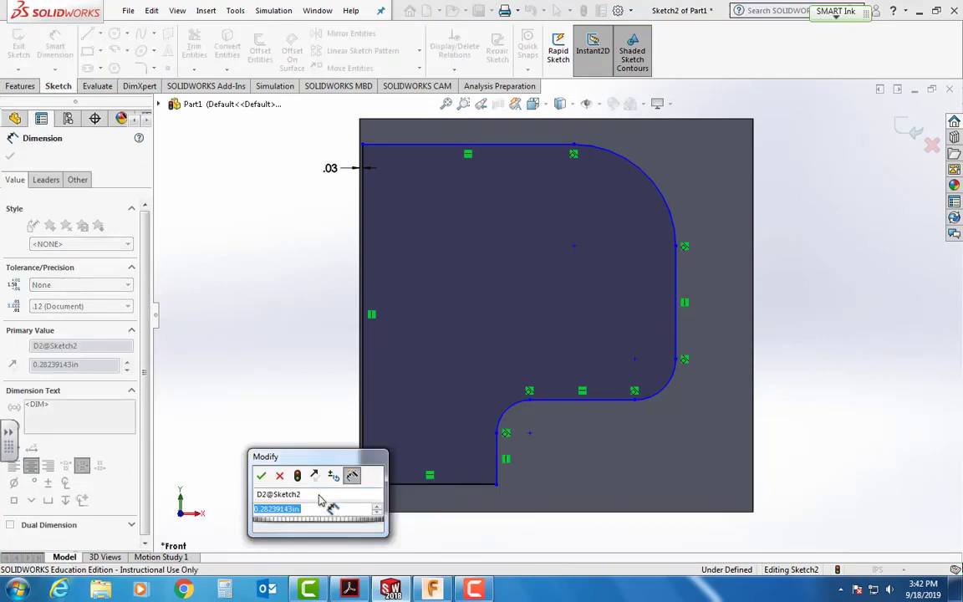
text(.030)
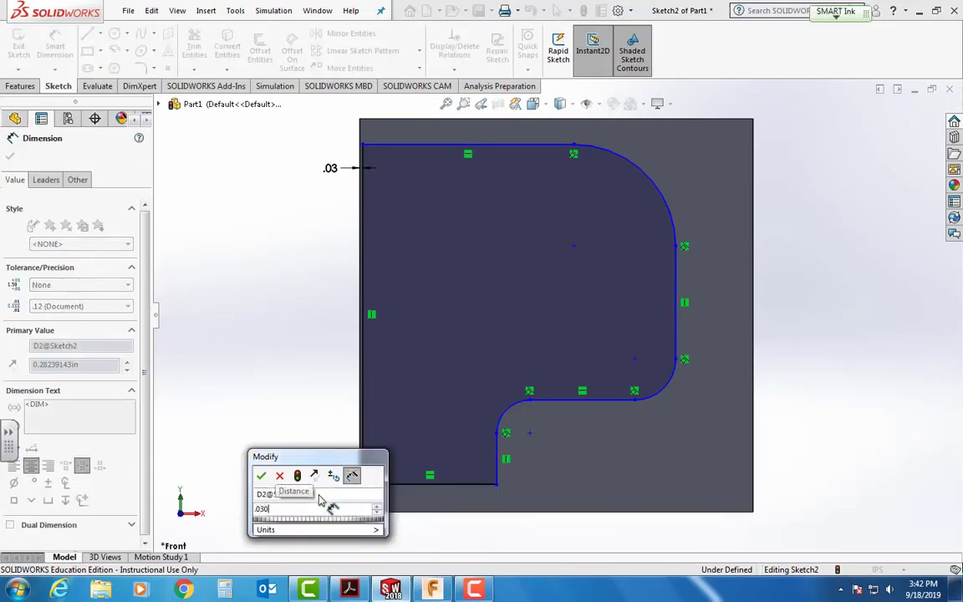
click(262, 477)
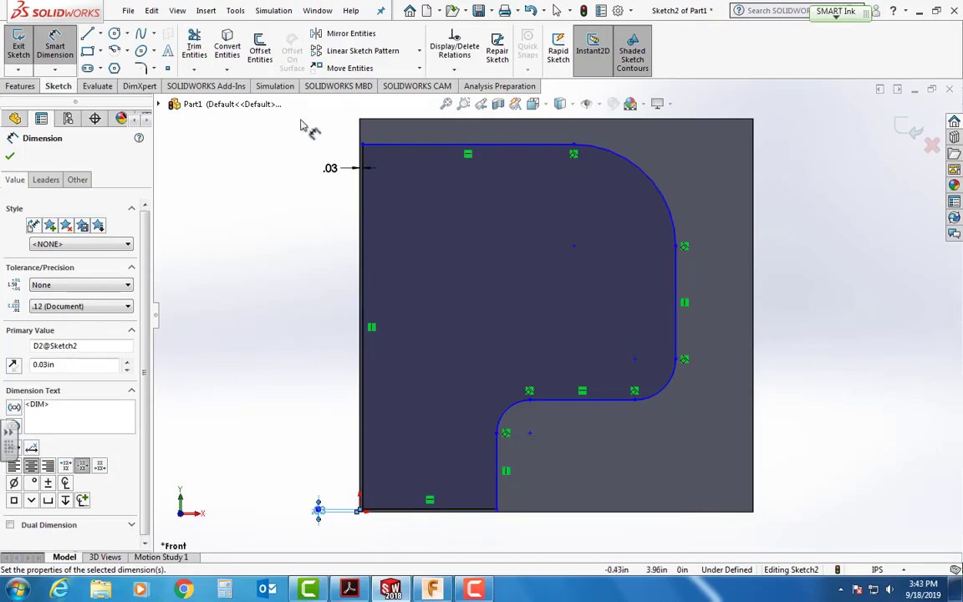
click(278, 184)
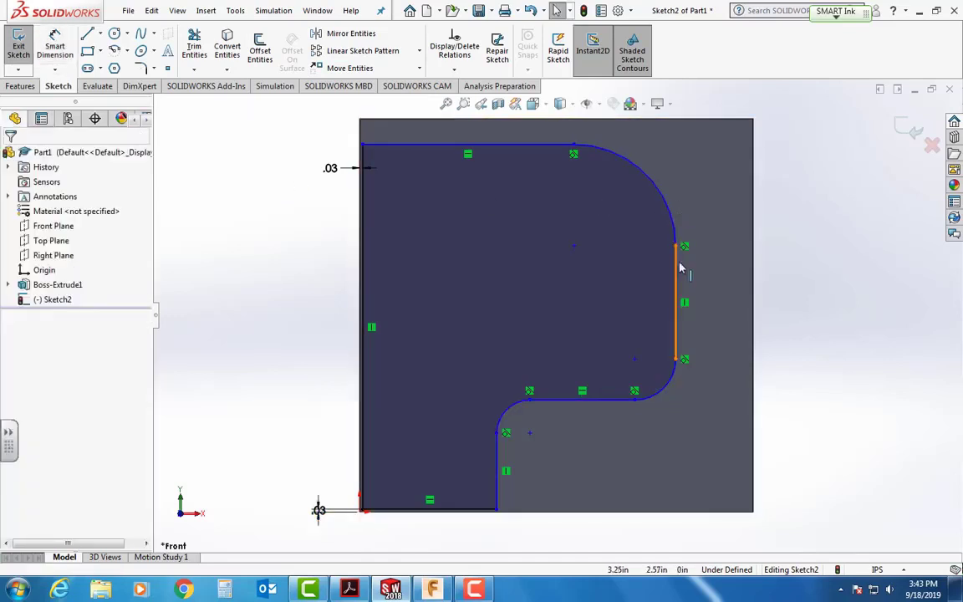
Move the profile's right vertical line slightly inward and its top line closer to the block's top edge
mouse_move(681, 301)
mouse_down()
mouse_move(709, 282)
mouse_move(637, 282)
mouse_move(687, 288)
mouse_move(675, 288)
mouse_up()
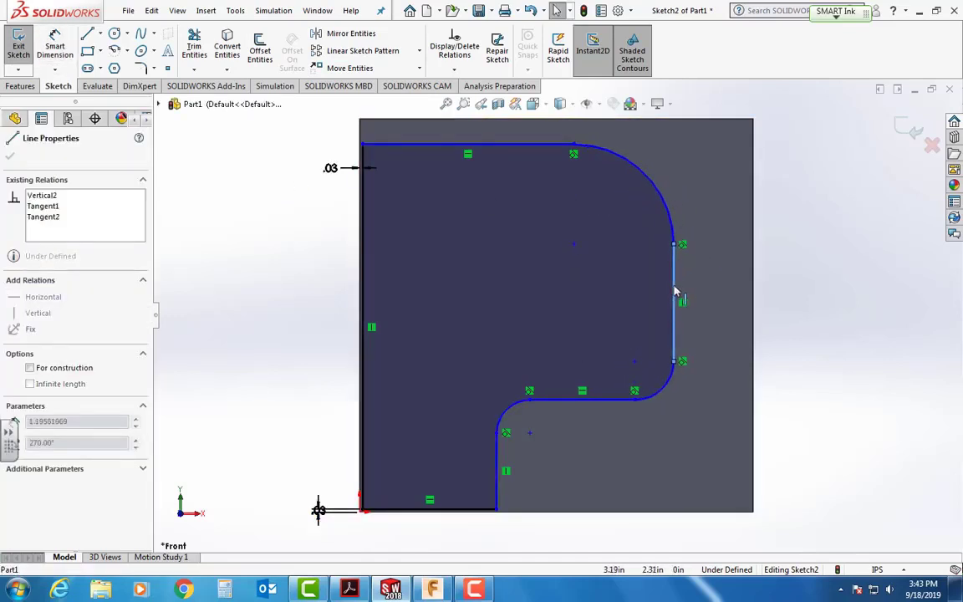
click(520, 150)
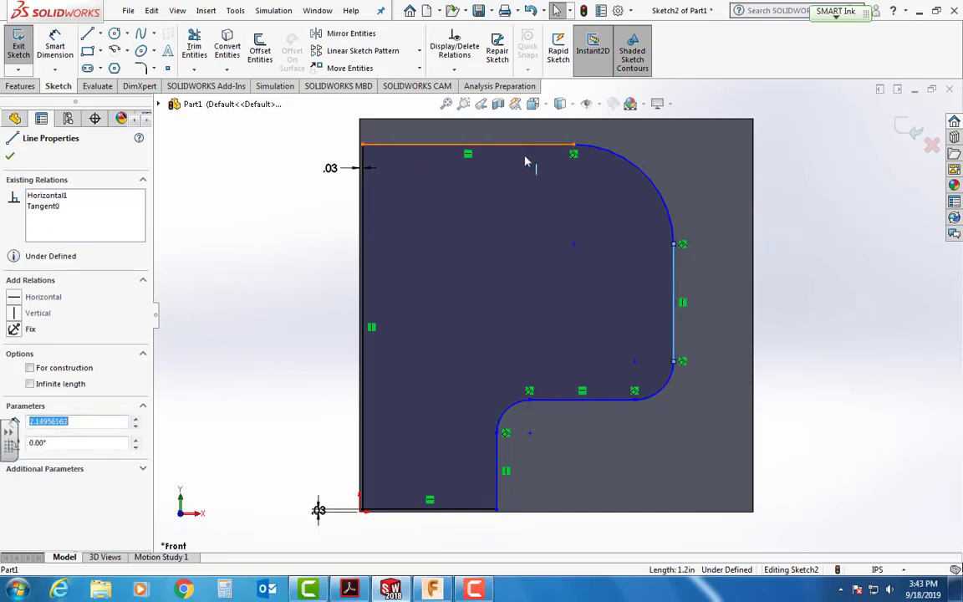
mouse_move(522, 147)
mouse_down()
mouse_move(531, 176)
mouse_move(526, 150)
mouse_move(517, 144)
mouse_move(526, 169)
mouse_move(508, 143)
mouse_up()
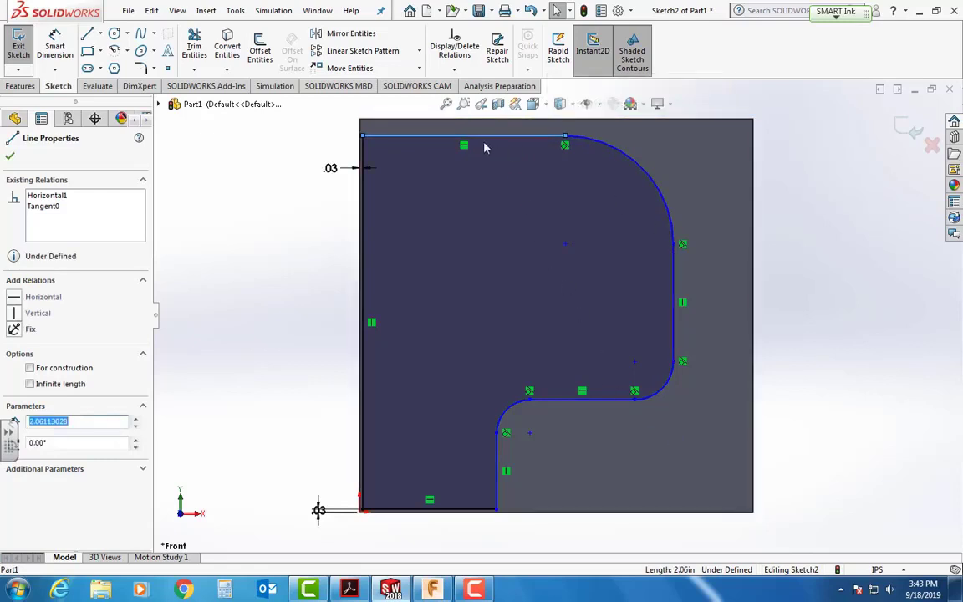
Check the profile's overall dimensions in the drawing in Acrobat, and inspect the gap between the block's left edge and the profile in SOLIDWORKS
click(59, 46)
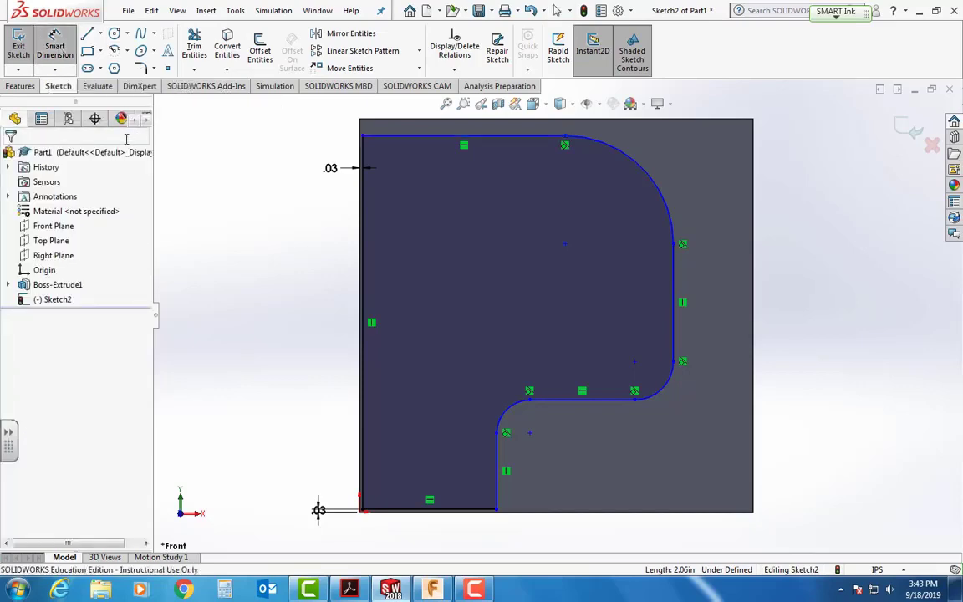
click(362, 592)
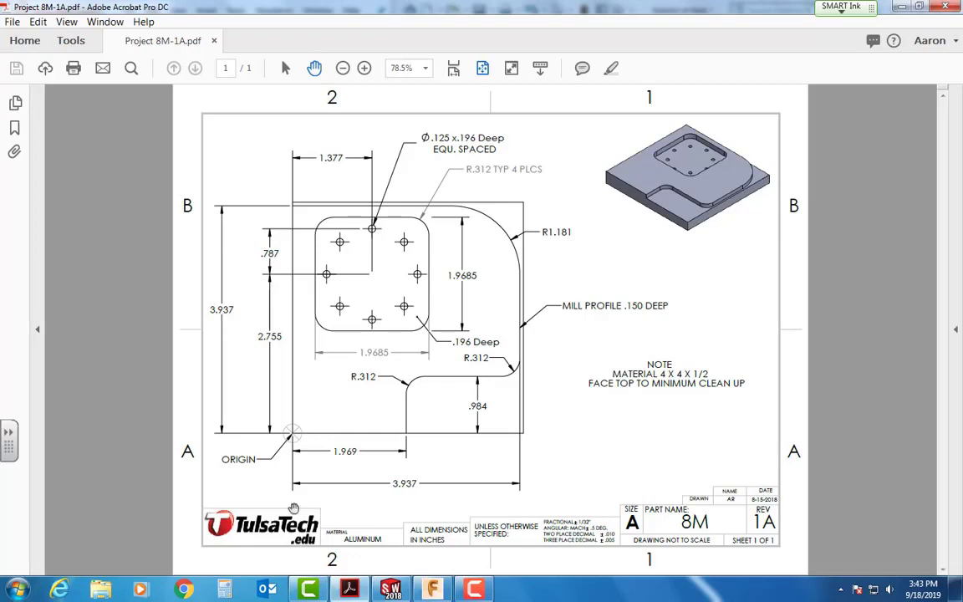
click(390, 590)
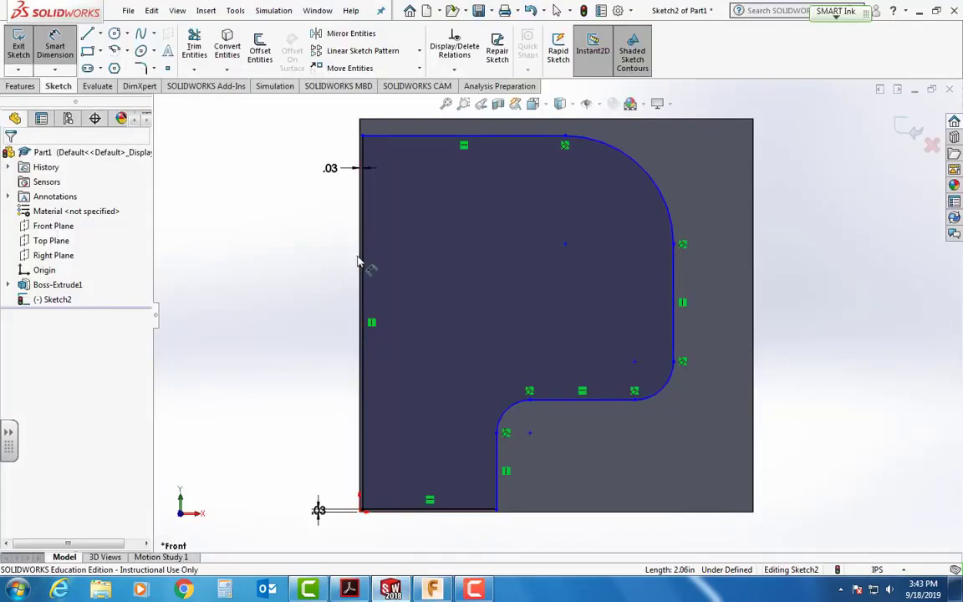
key(f)
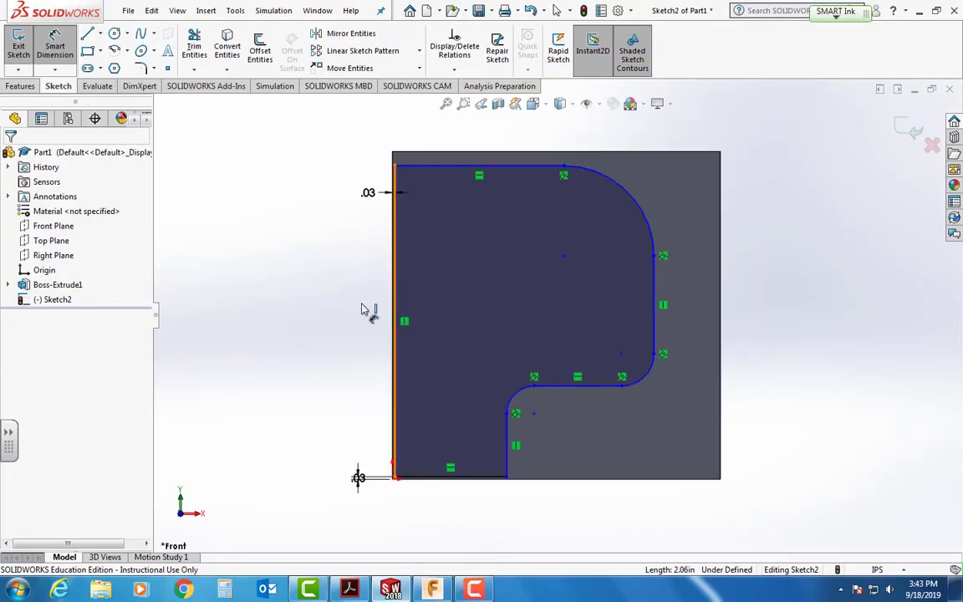
scroll(429, 302, down, 8)
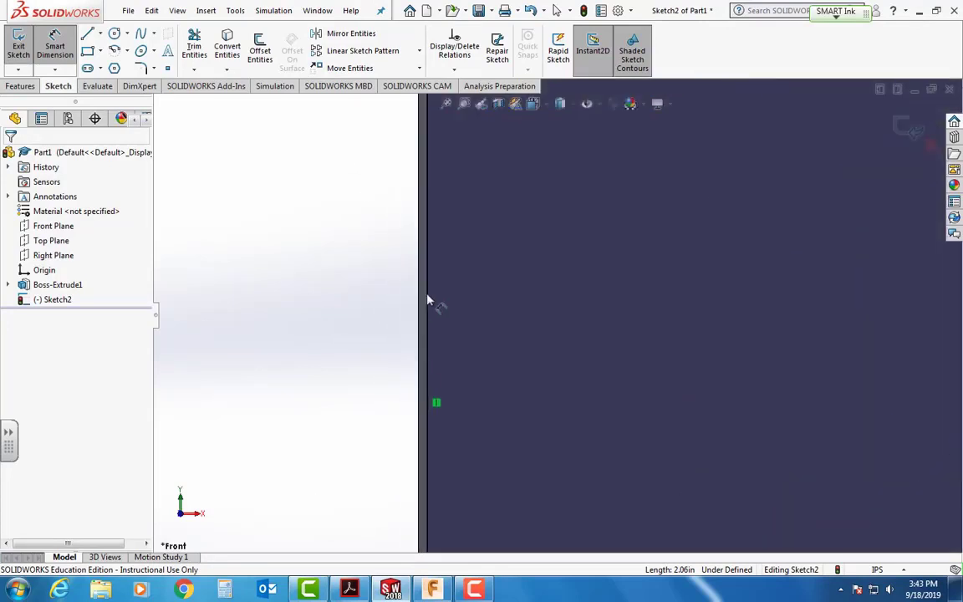
scroll(464, 316, down, 6)
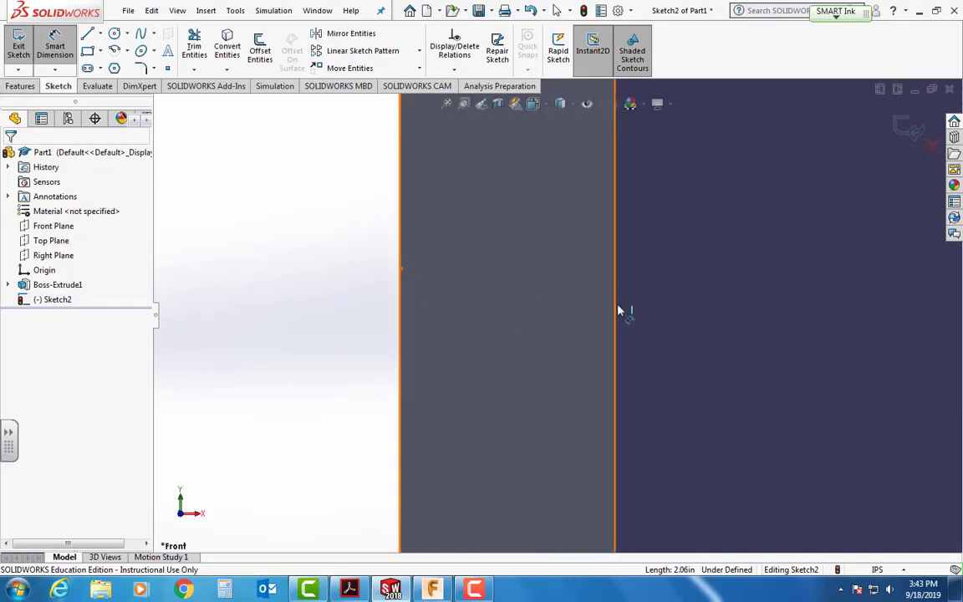
scroll(663, 385, up, 10)
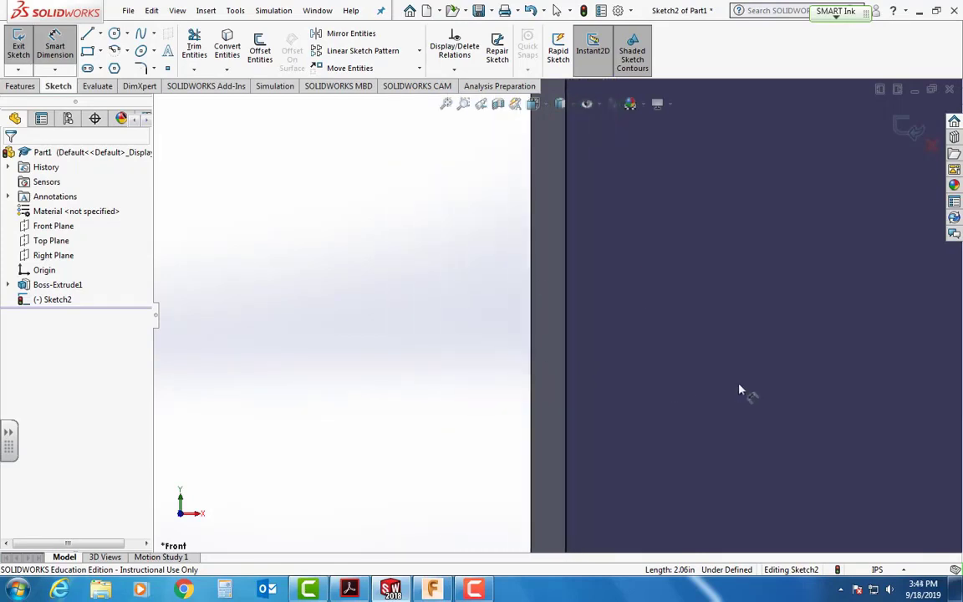
scroll(254, 308, up, 8)
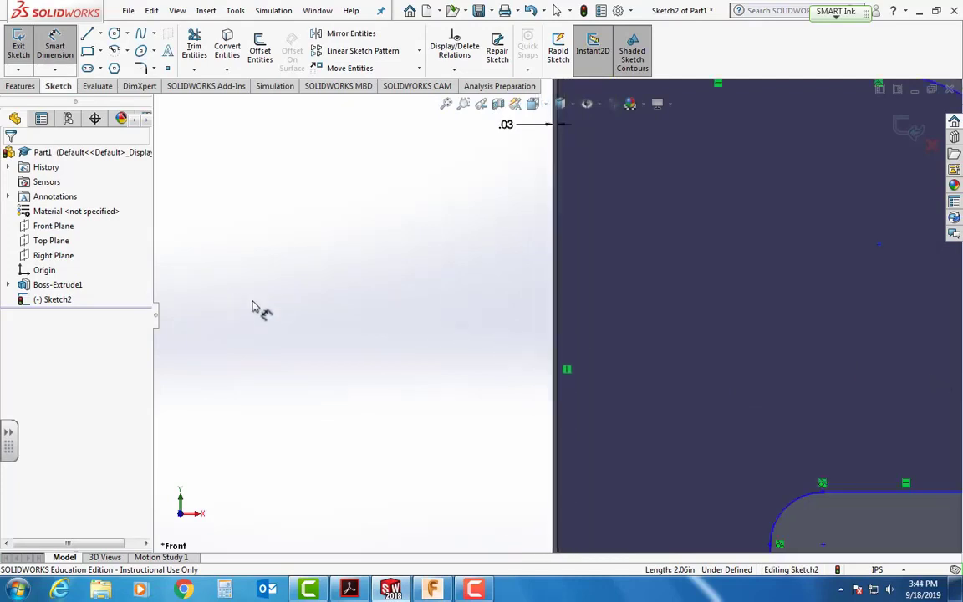
scroll(726, 328, down, 4)
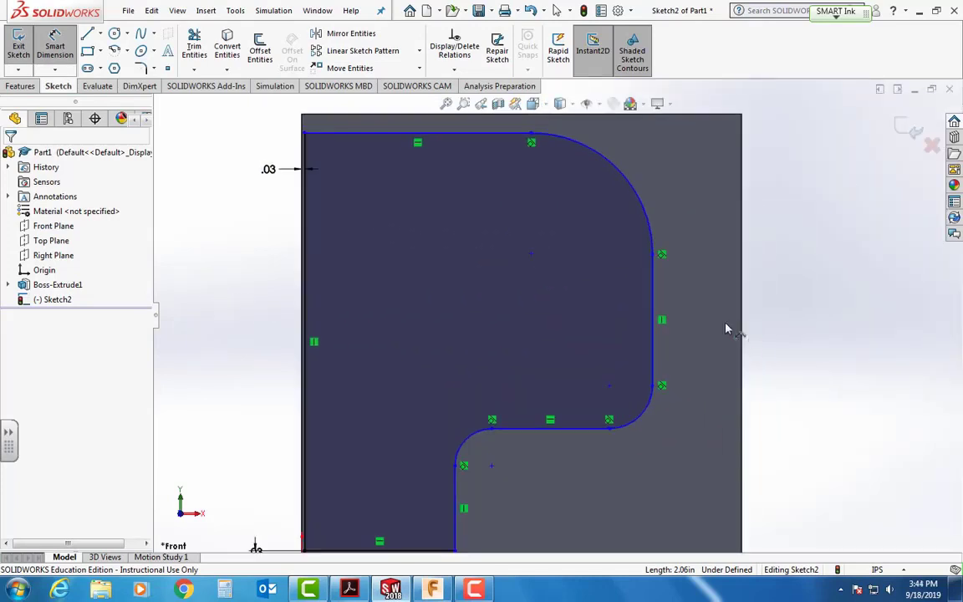
Dimension the length of the profile's left vertical line as 3.937 in, with the dimension placed outside the block
click(308, 299)
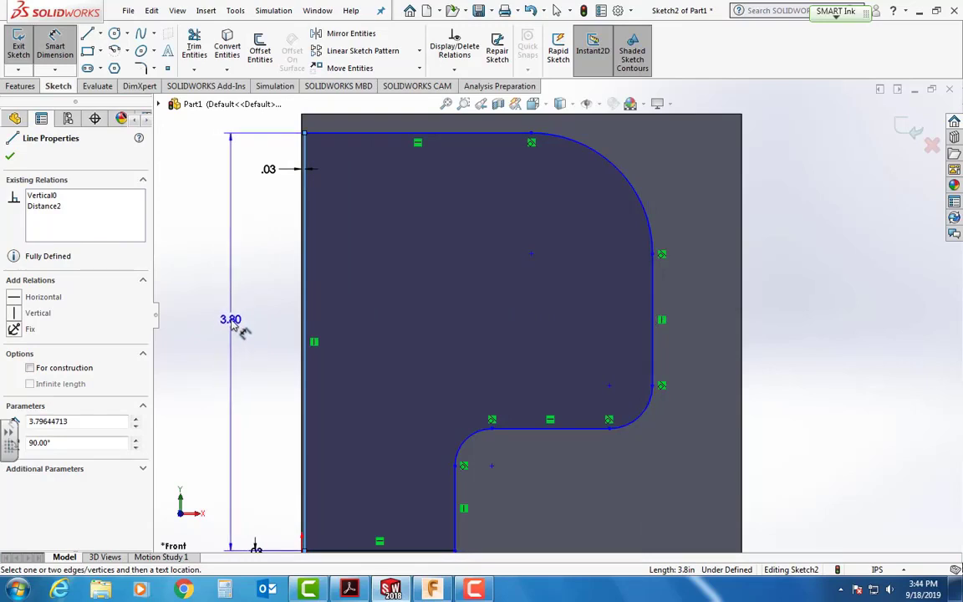
scroll(234, 325, down, 1)
scroll(250, 325, up, 3)
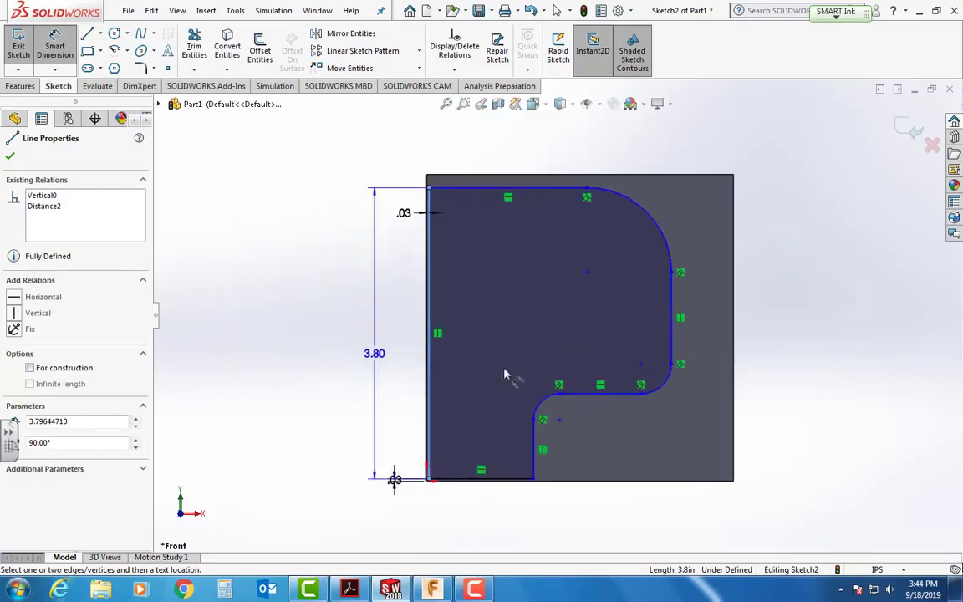
scroll(504, 375, down, 1)
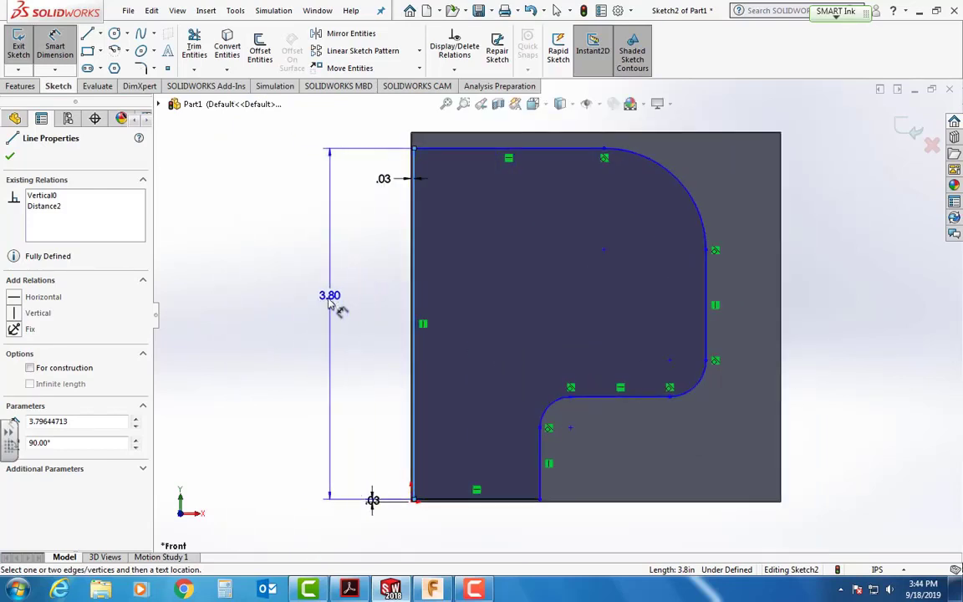
click(329, 303)
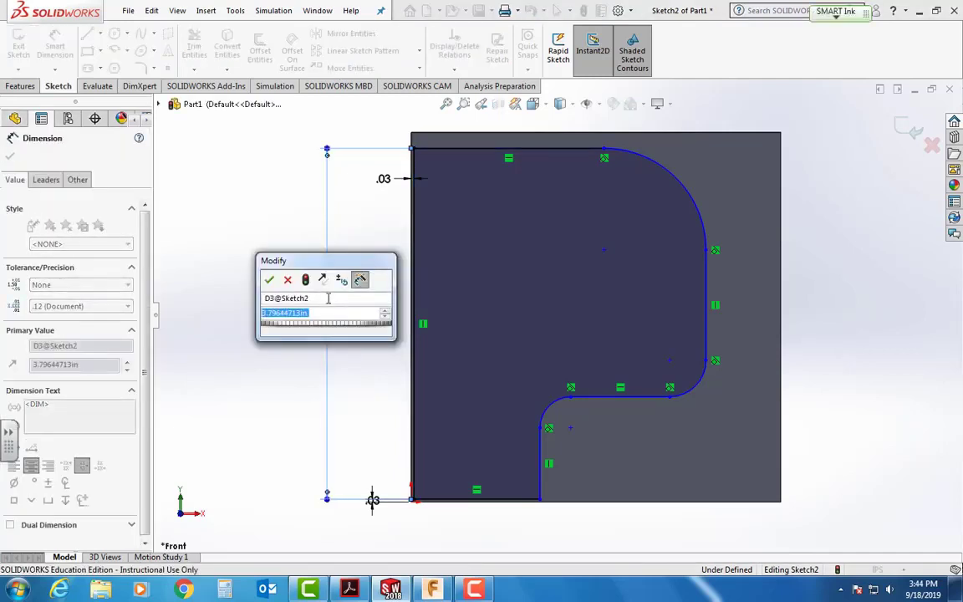
text(3.)
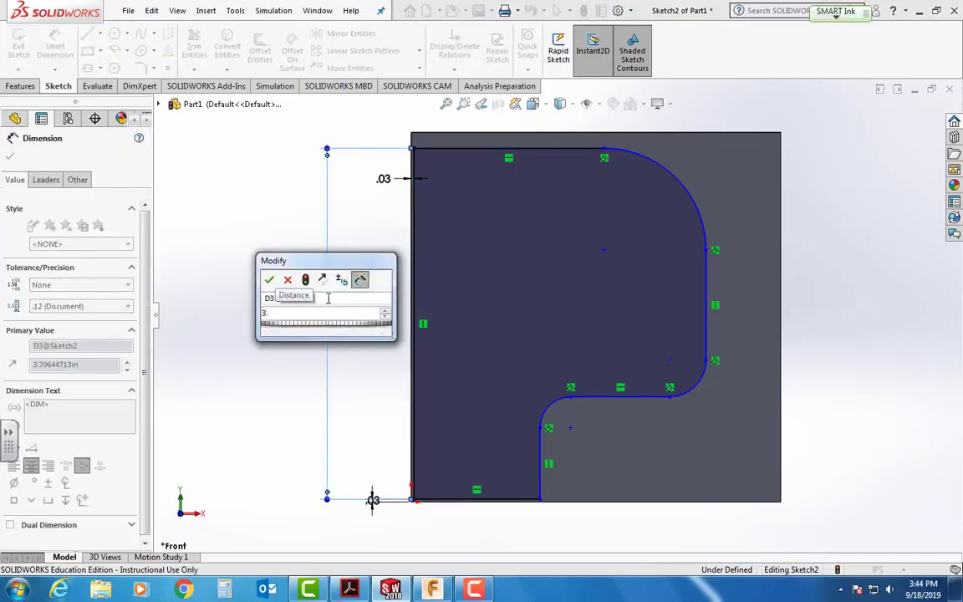
text(937)
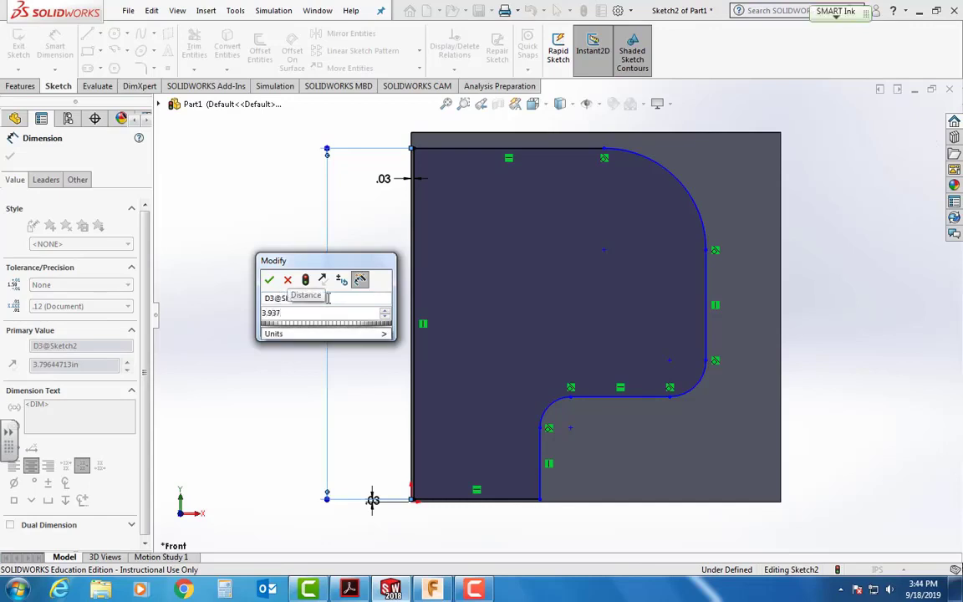
key(Return)
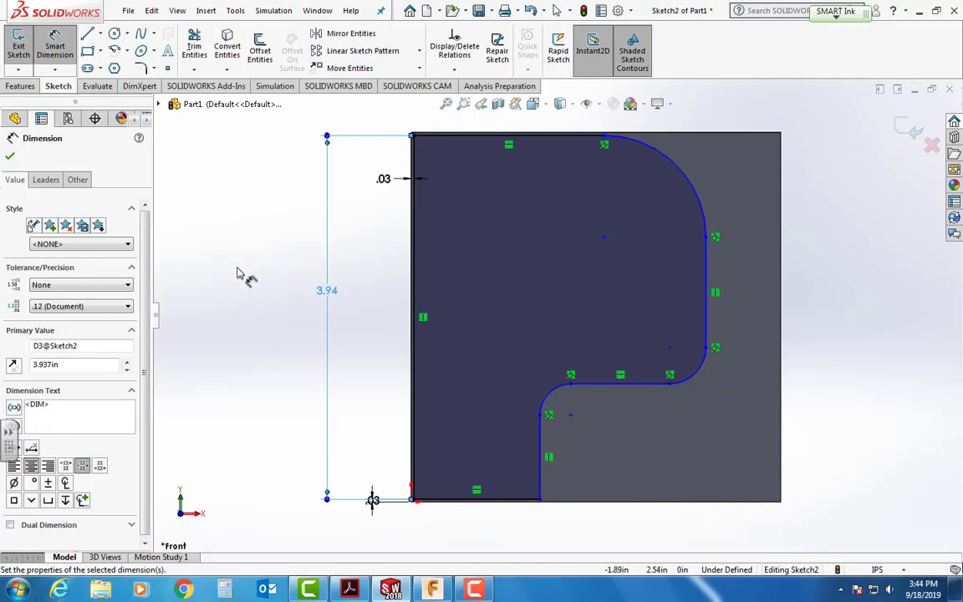
Dimension the profile's overall width between its left and right vertical lines as 3.937 in, placed above the block
click(415, 282)
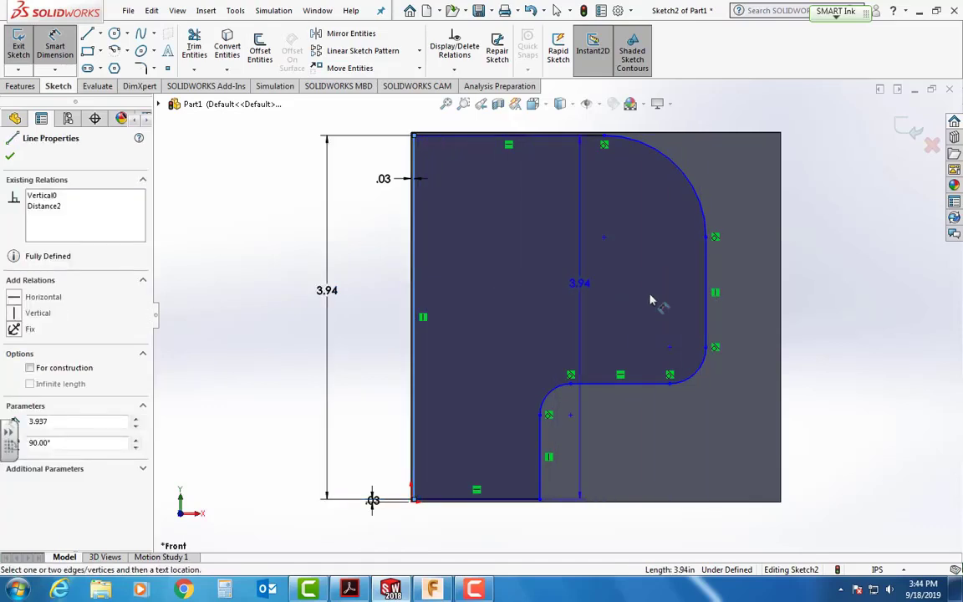
click(707, 300)
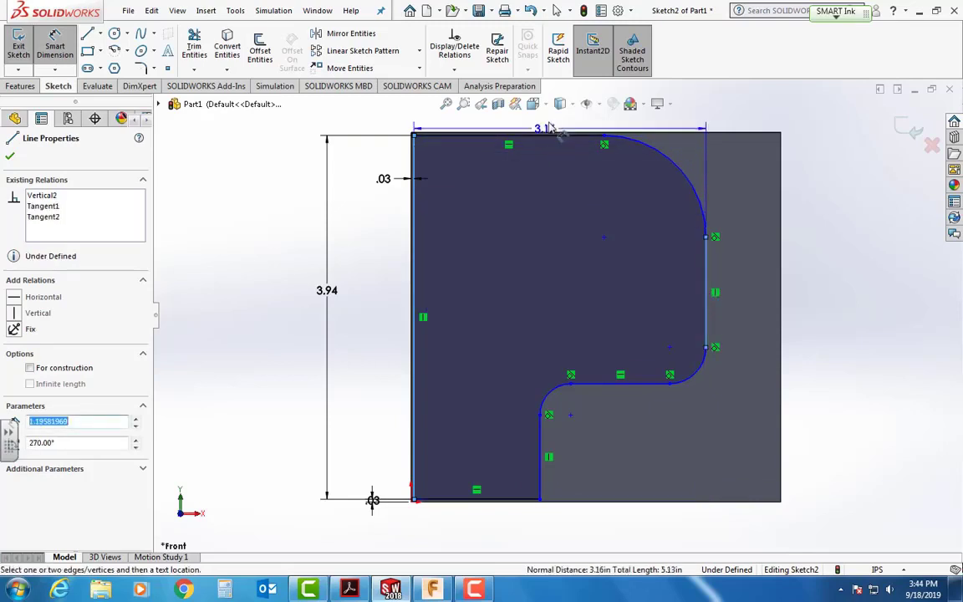
click(552, 124)
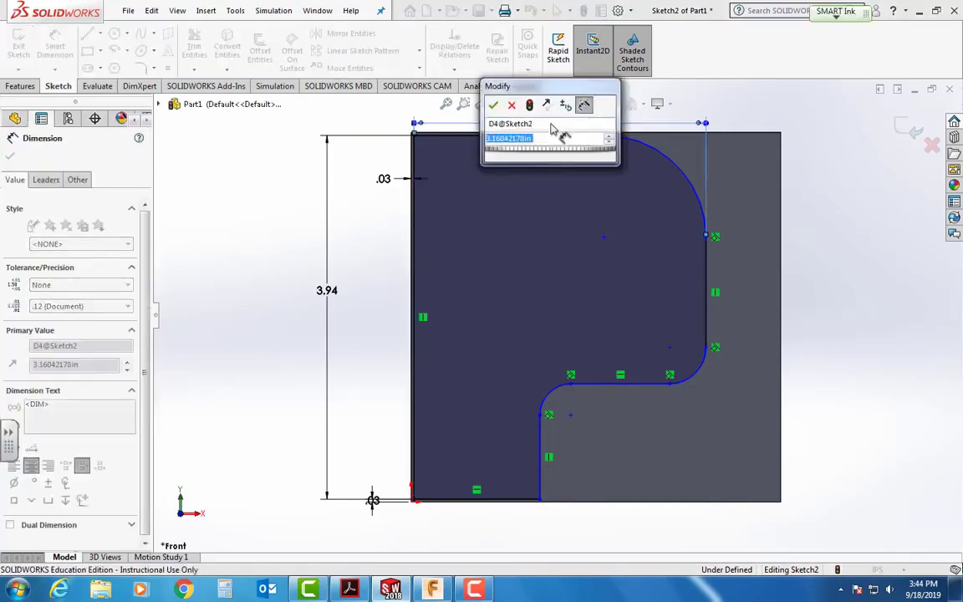
text(3)
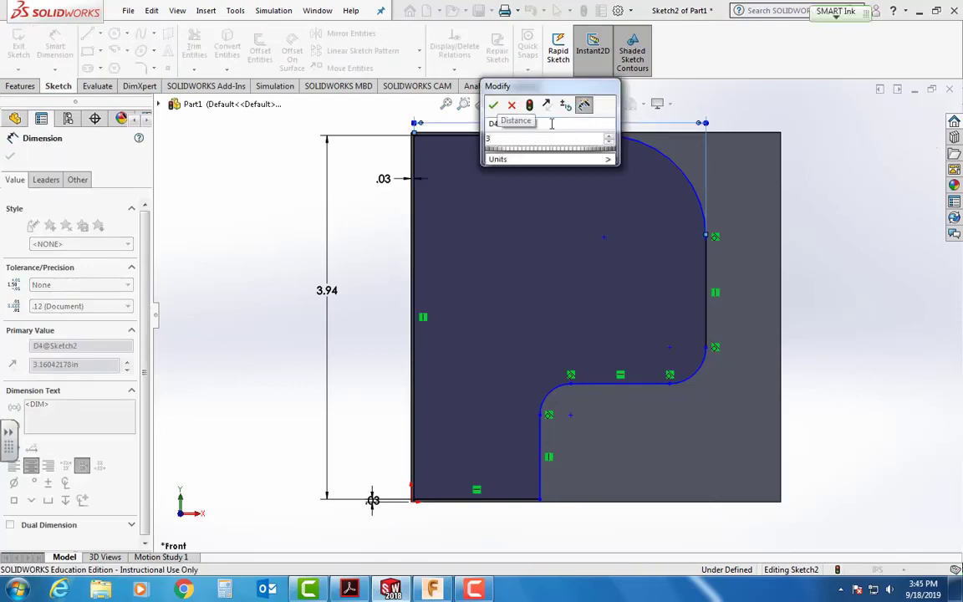
text(.)
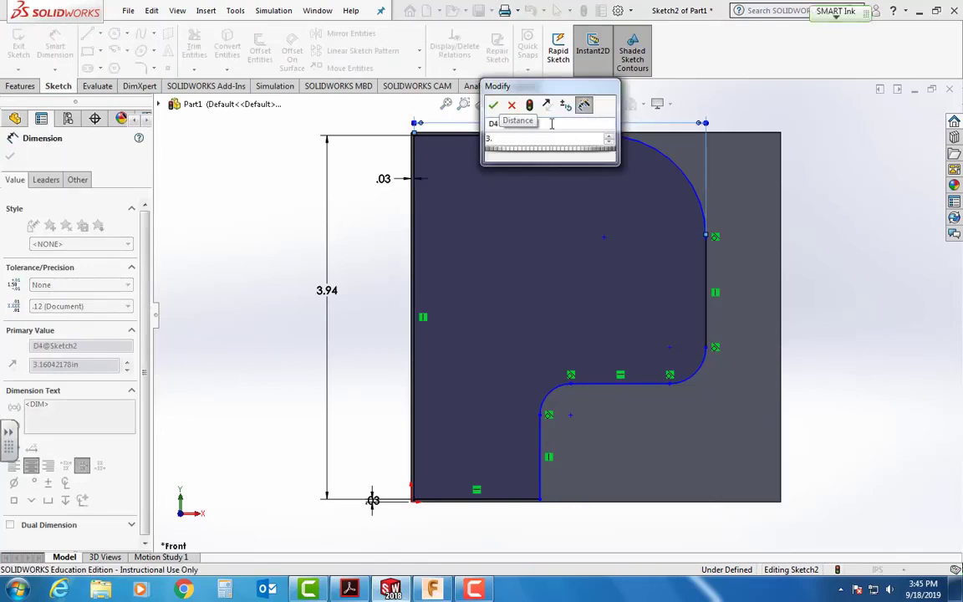
text(937)
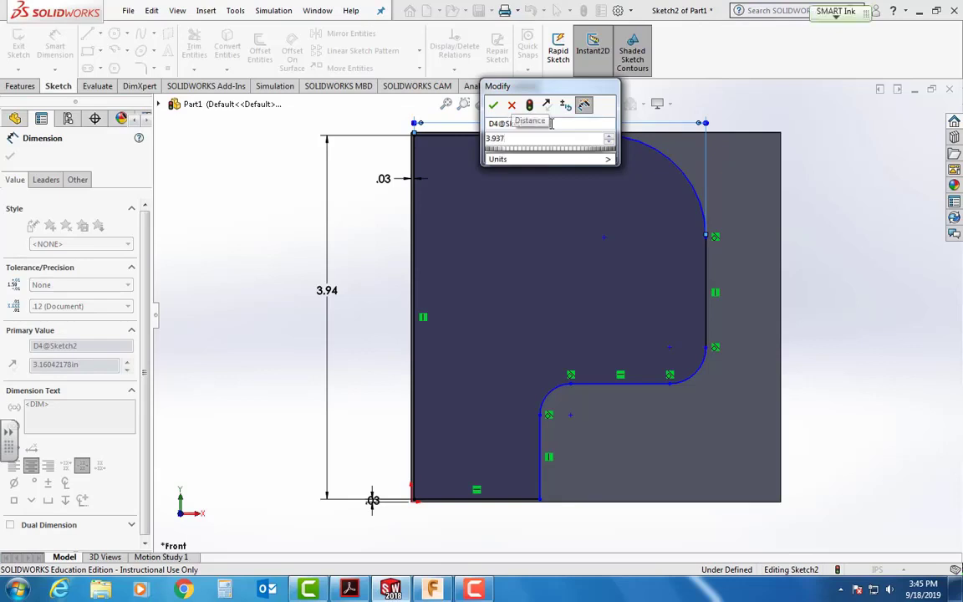
key(Return)
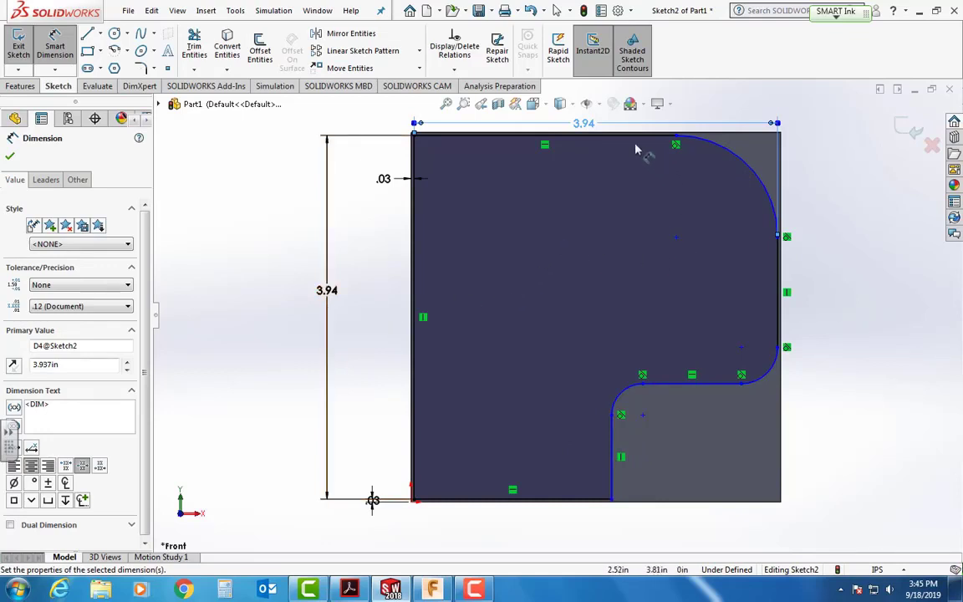
Dimension the large upper-right corner arc with a radius of 1.181 in, and move the dimension text inside the profile
click(749, 170)
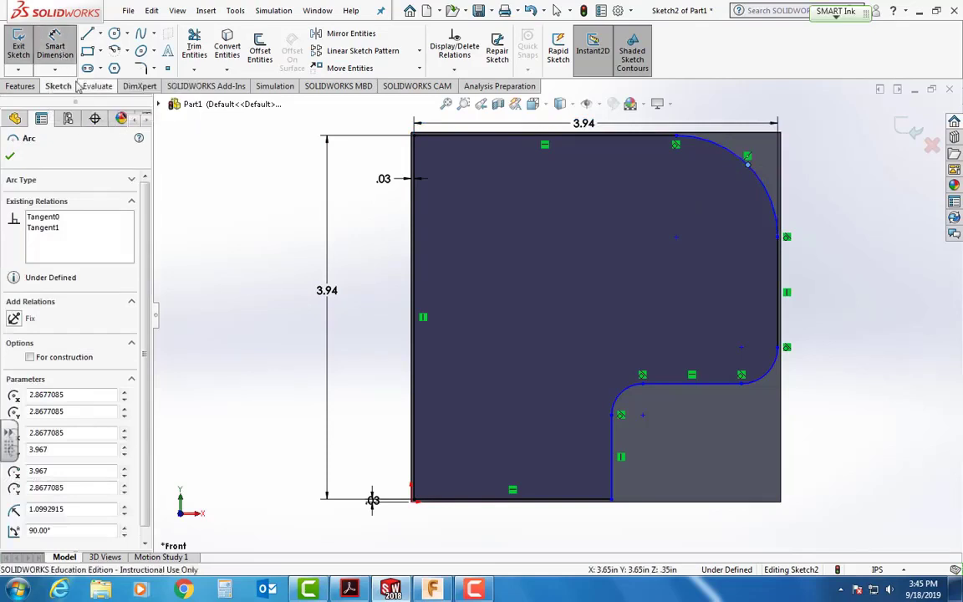
click(747, 165)
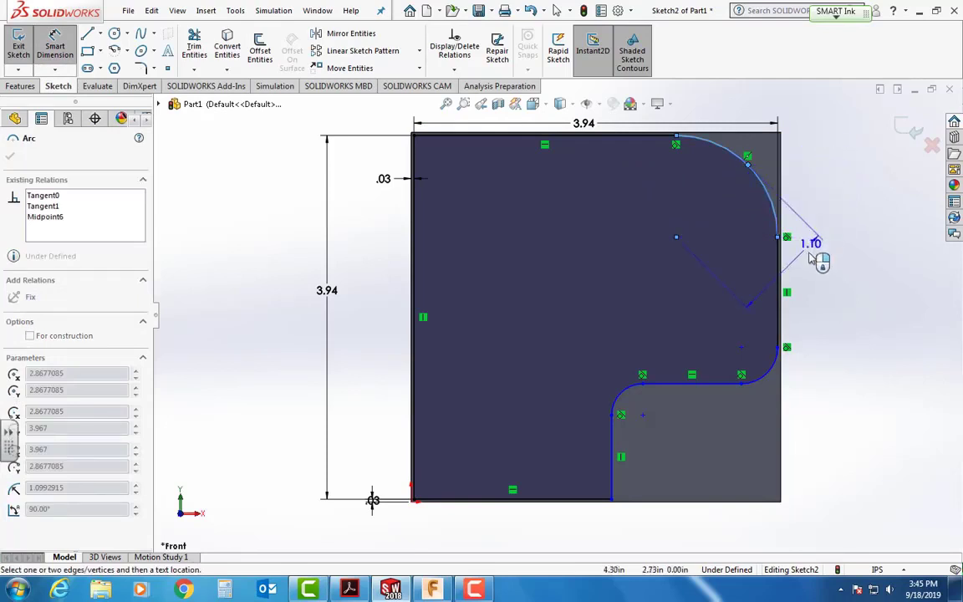
click(839, 159)
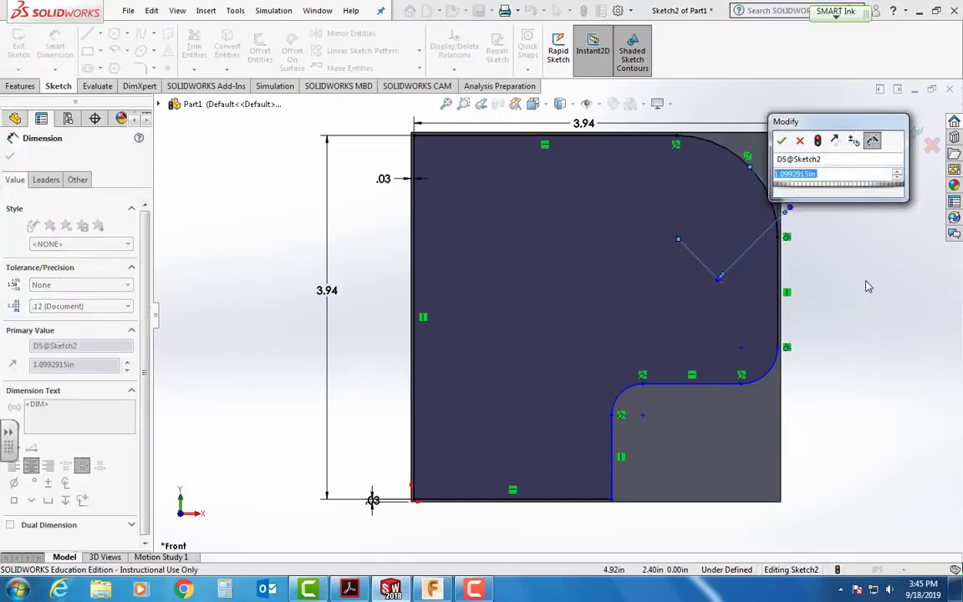
text(1)
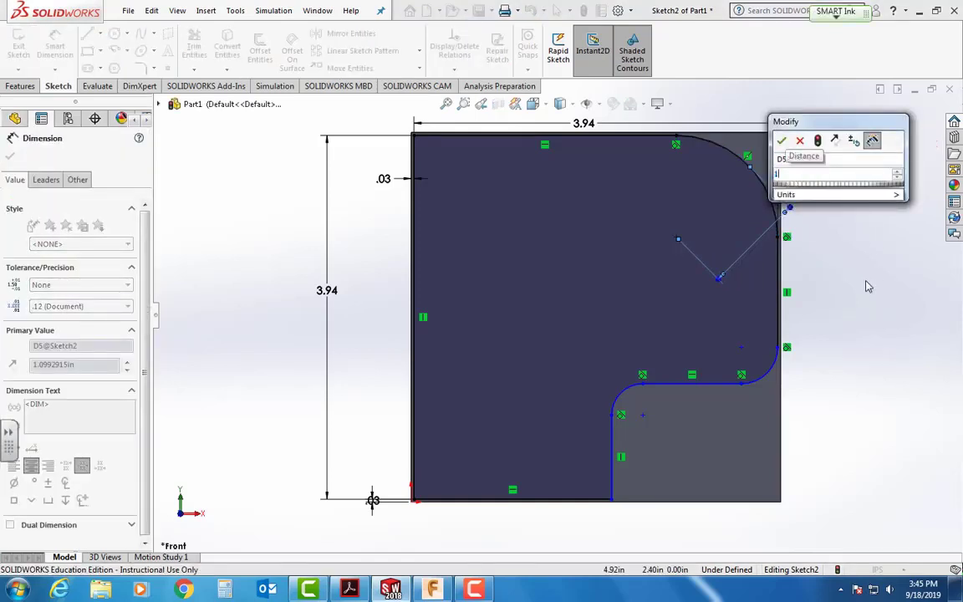
text(.181)
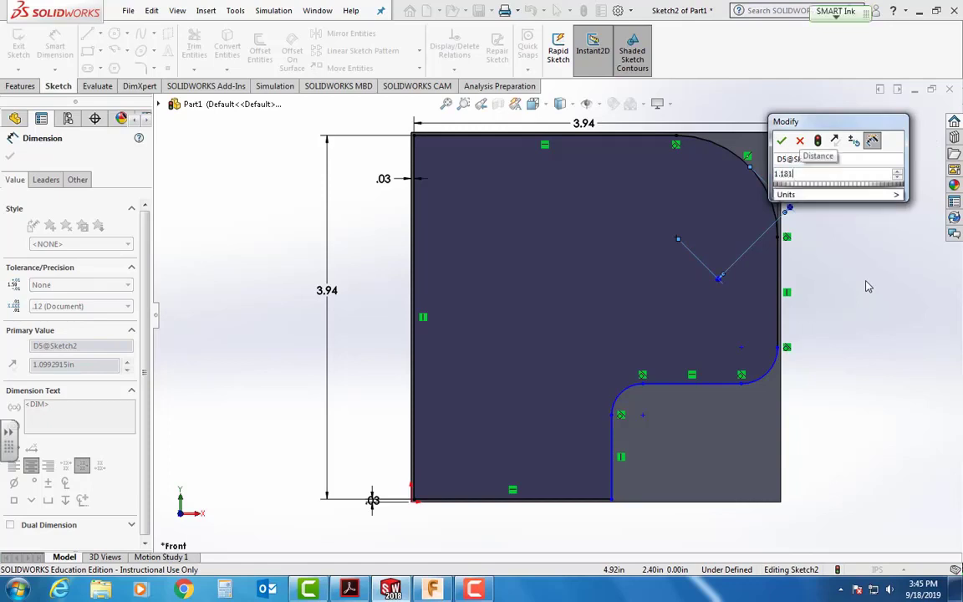
key(Return)
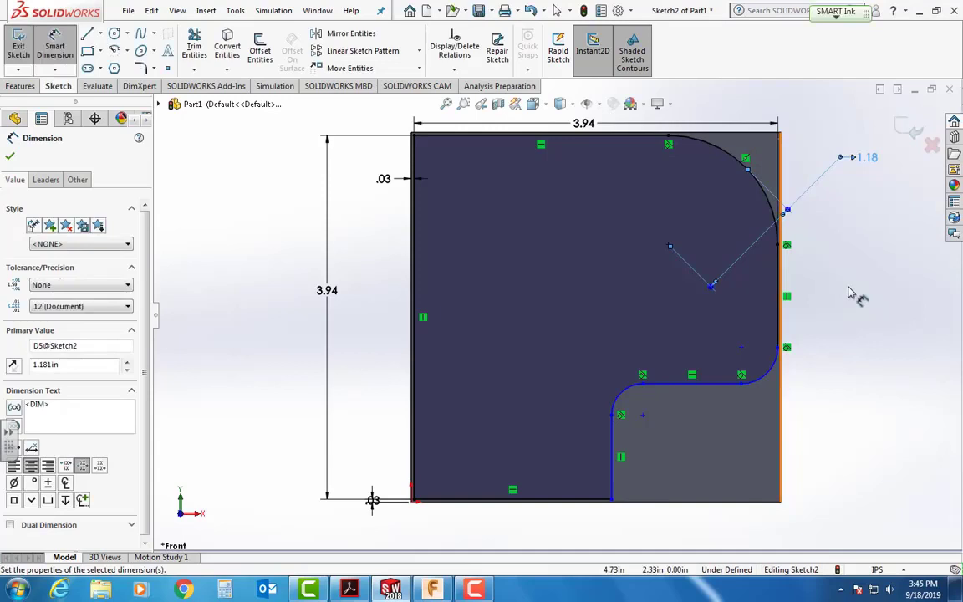
key(Escape)
drag(815, 159, 708, 199)
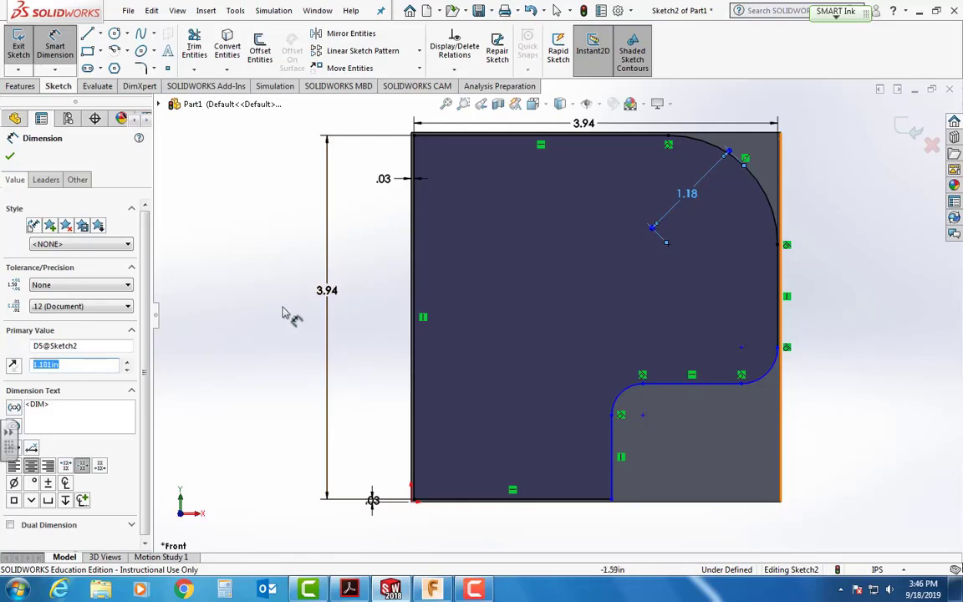
click(262, 322)
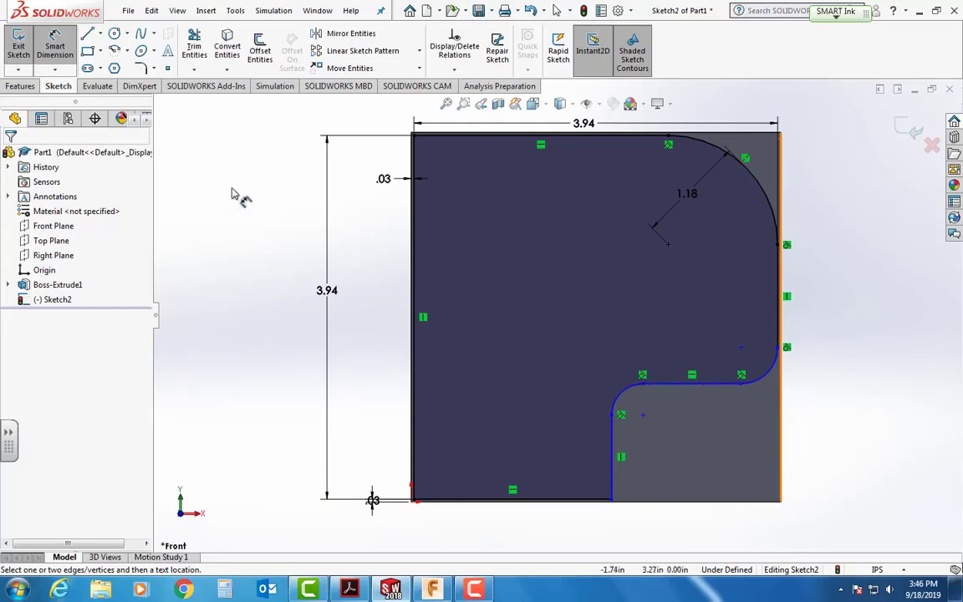
Check the drawing in Acrobat, and in SOLIDWORKS dimension the profile's lower short vertical line 1.969 in from its left line
click(70, 58)
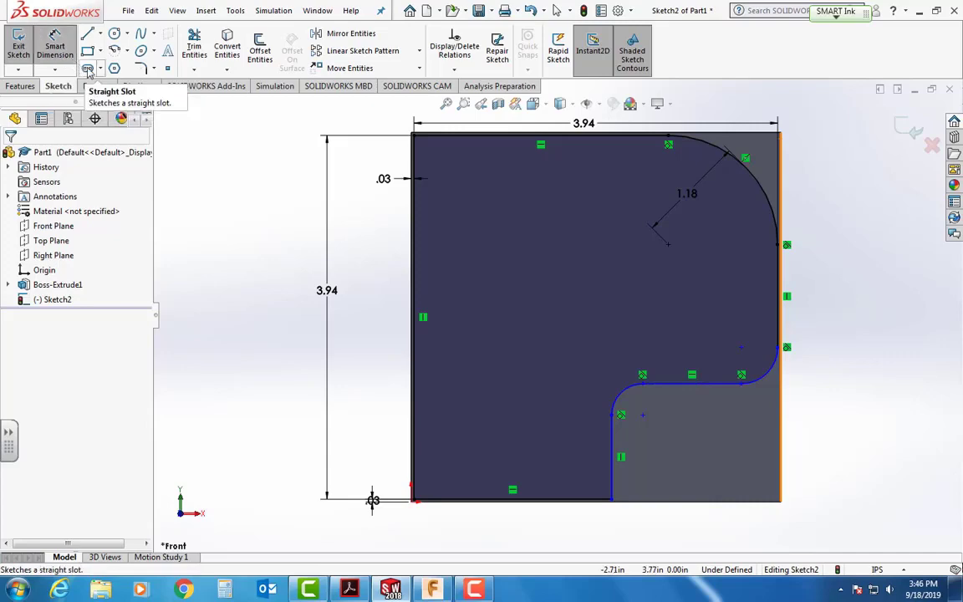
click(351, 590)
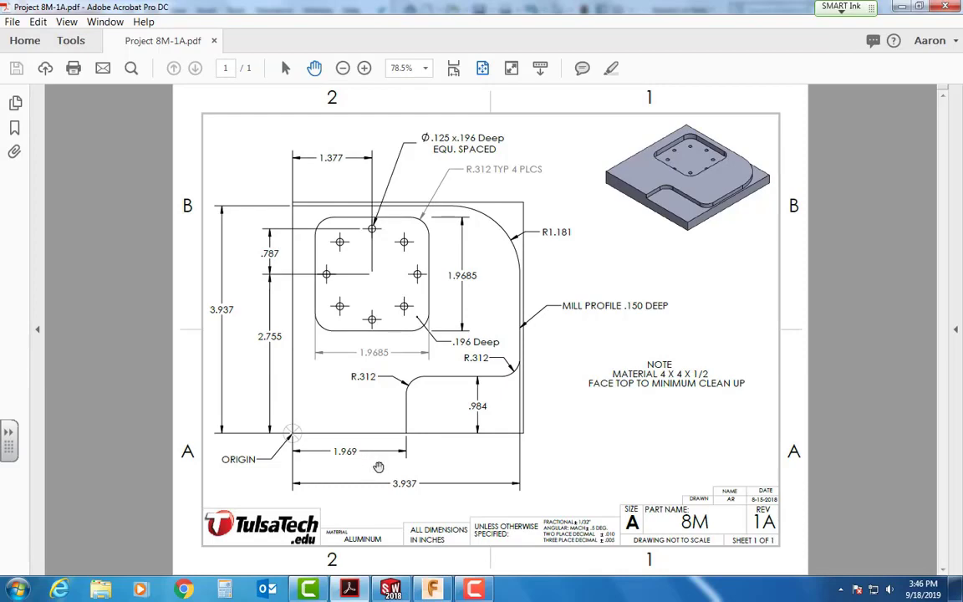
click(351, 590)
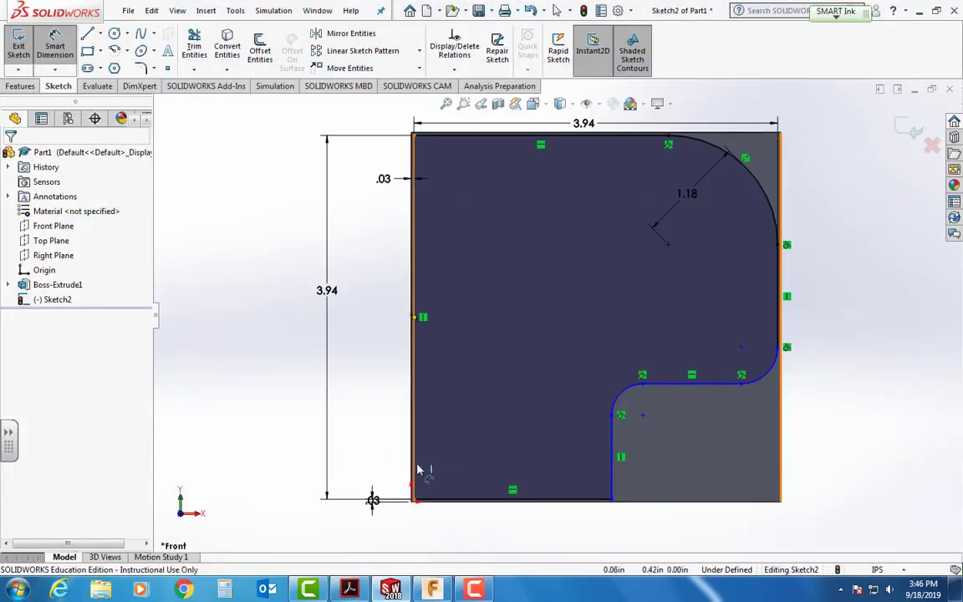
drag(418, 469, 613, 470)
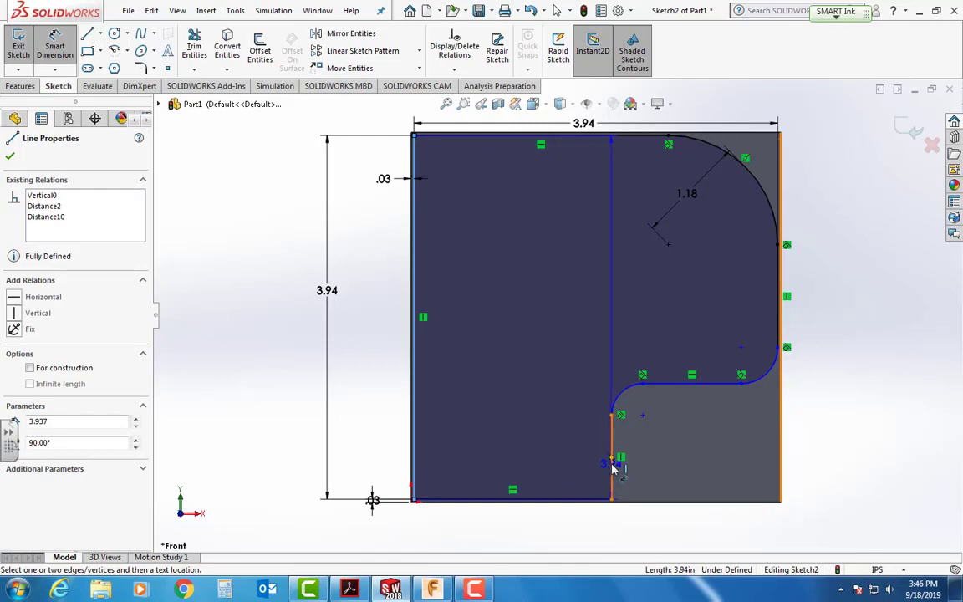
click(613, 470)
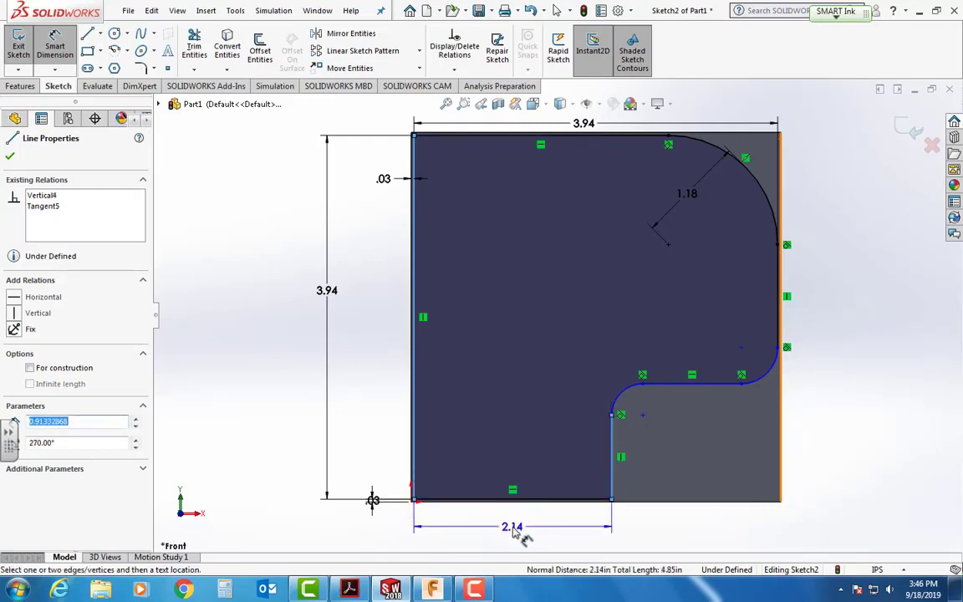
click(512, 533)
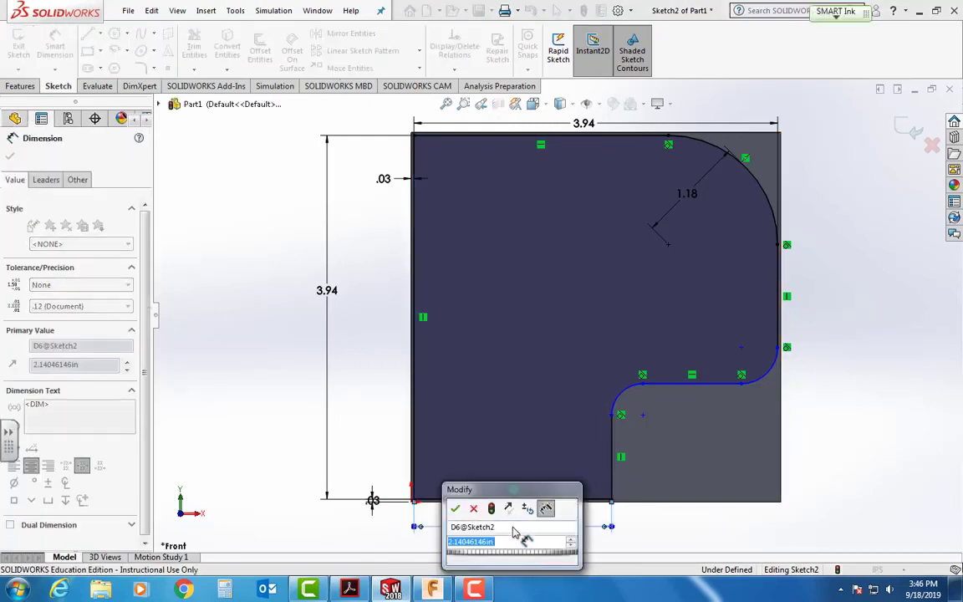
text(1)
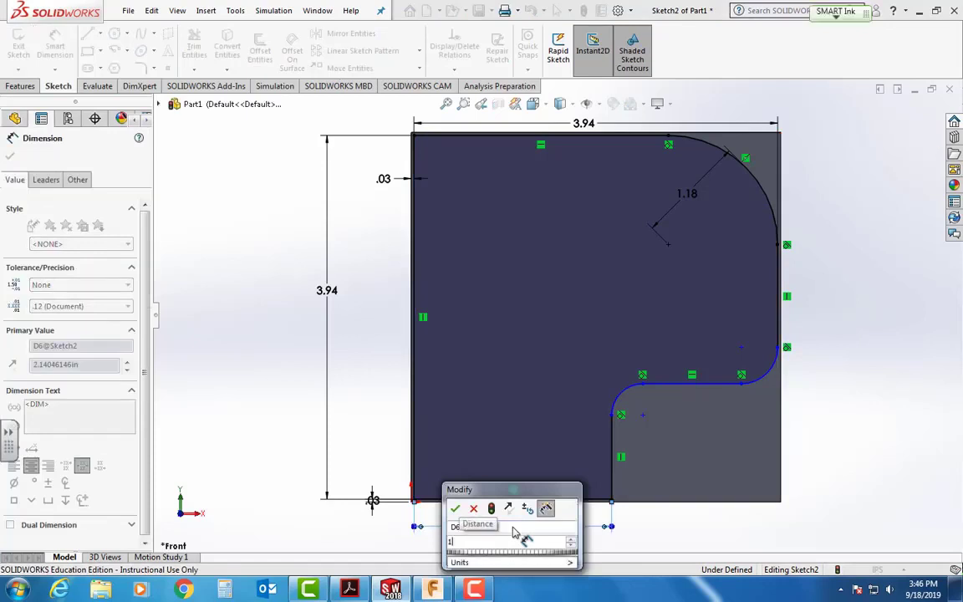
text(.969)
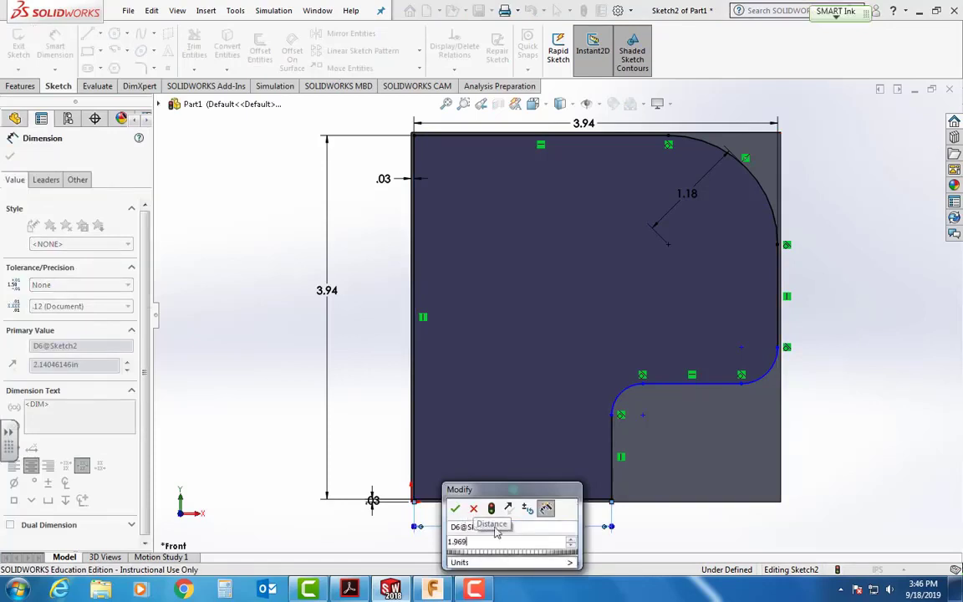
click(455, 509)
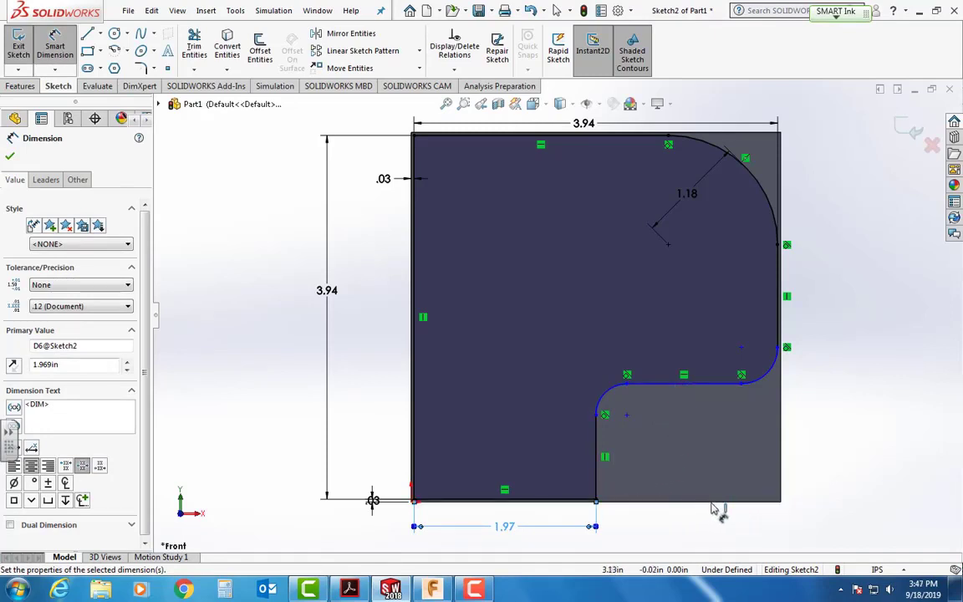
Dimension the profile's lower-right horizontal line 0.984 in above its bottom line, checking the value on the drawing in Acrobat
click(577, 502)
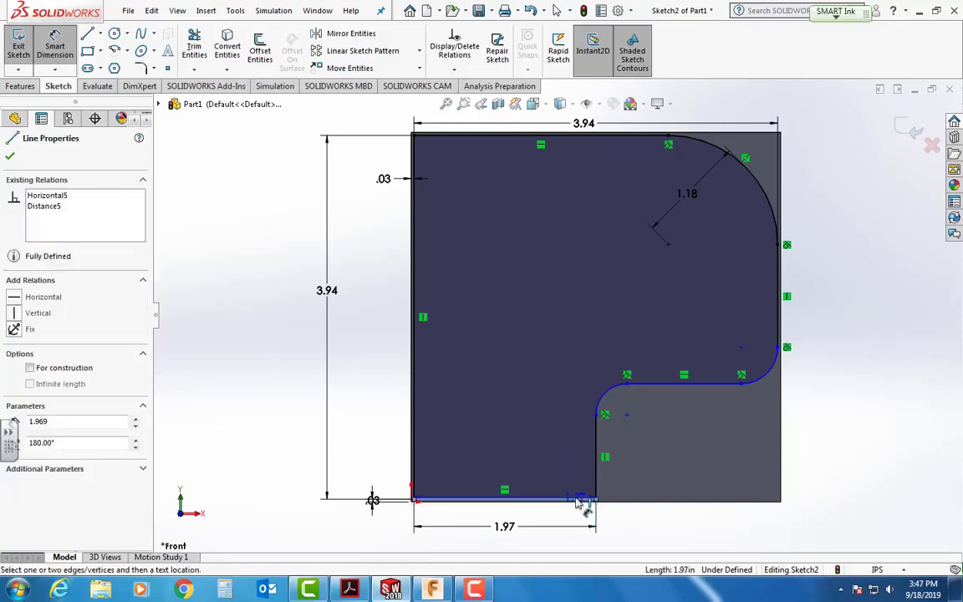
click(707, 384)
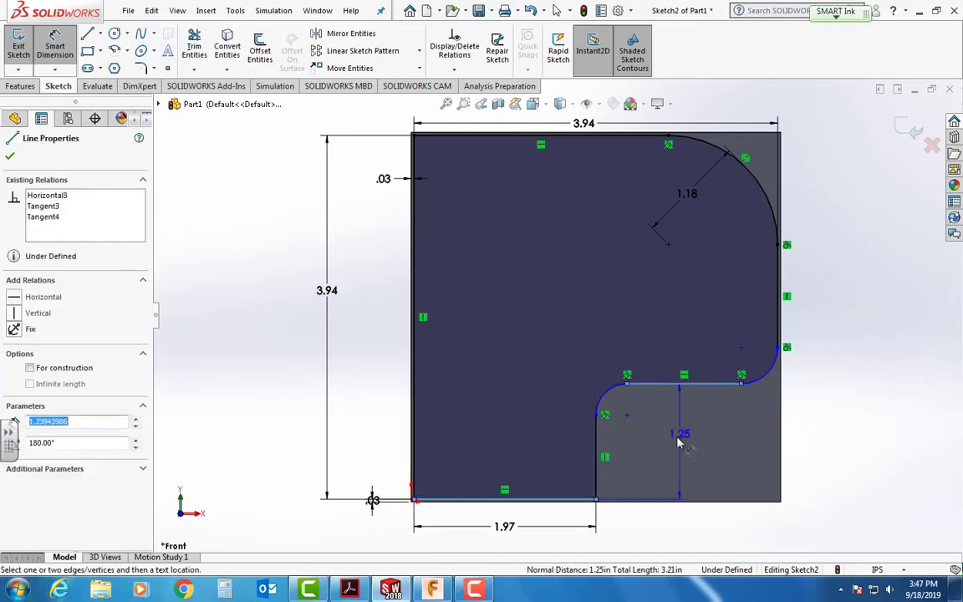
click(684, 445)
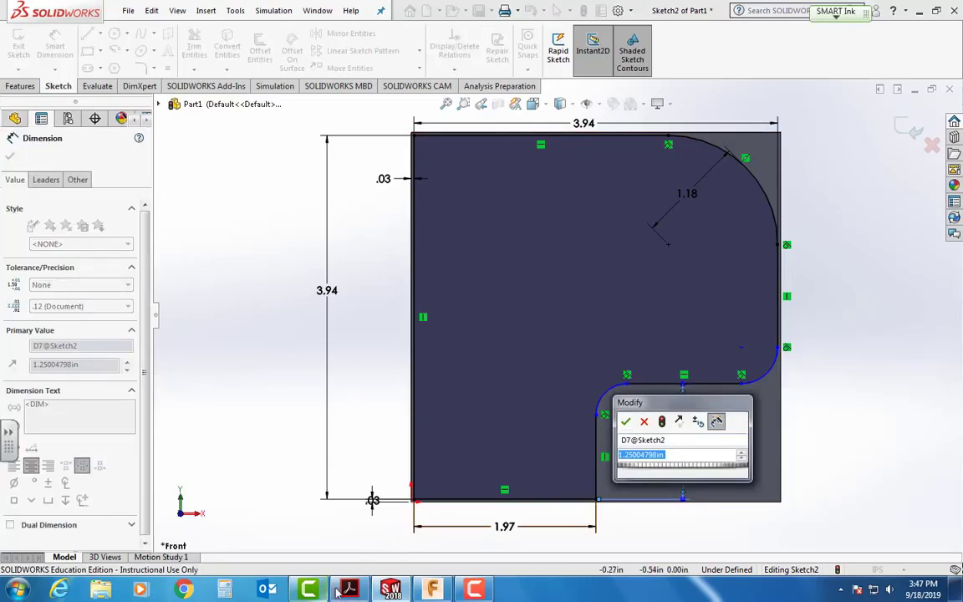
mouse_move(351, 591)
click(349, 514)
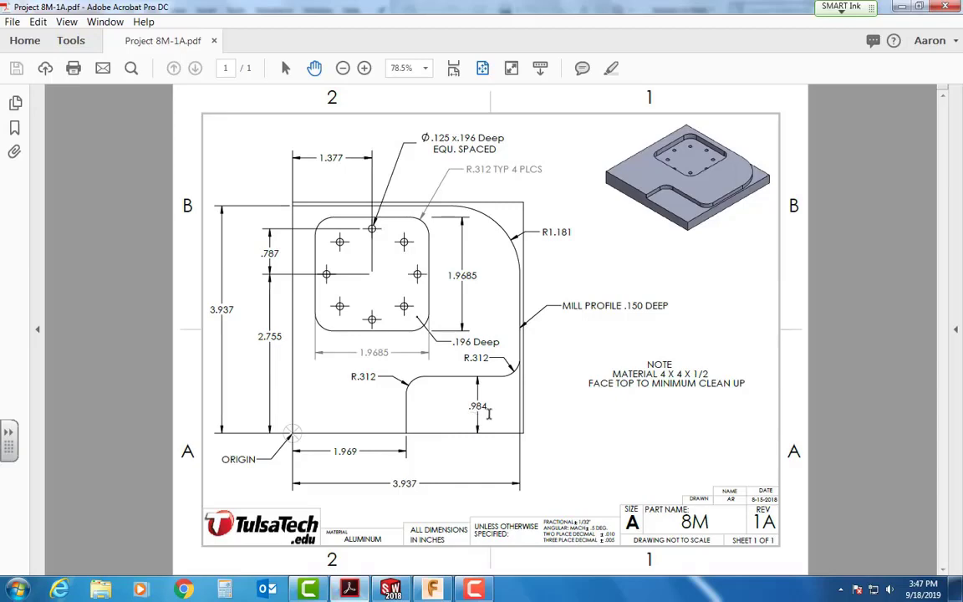
click(349, 588)
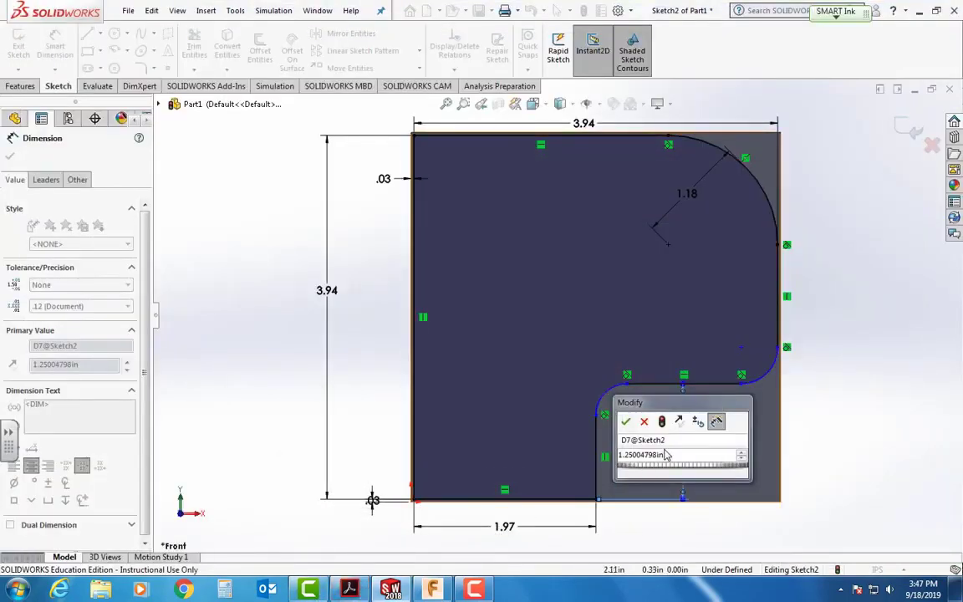
double_click(664, 454)
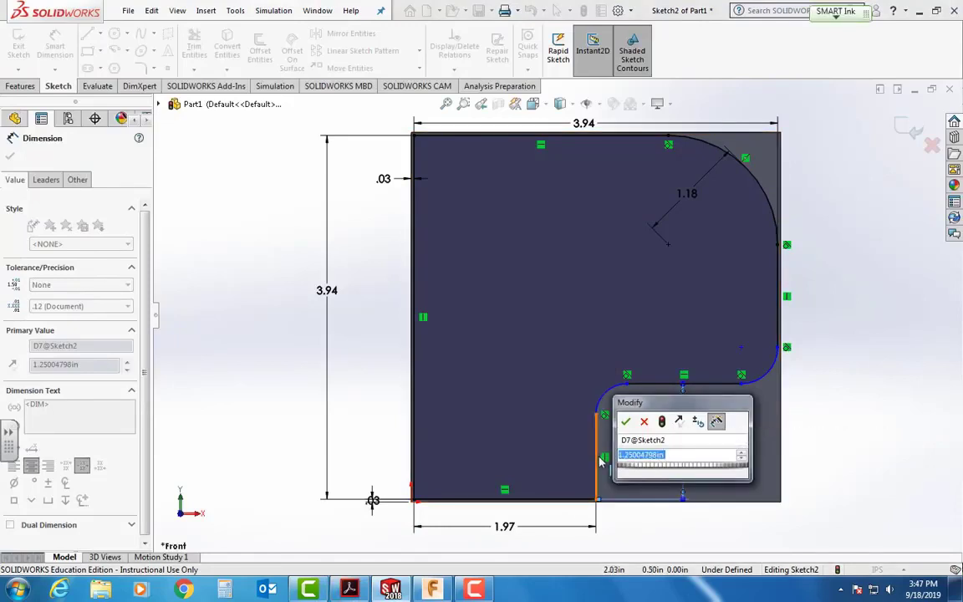
key(BackSpace)
text(.984)
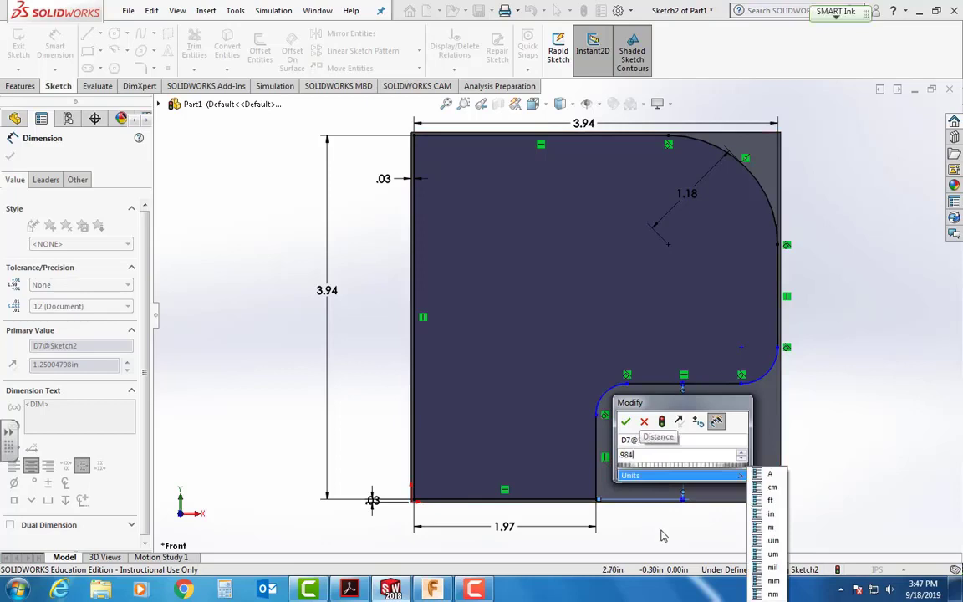
key(Return)
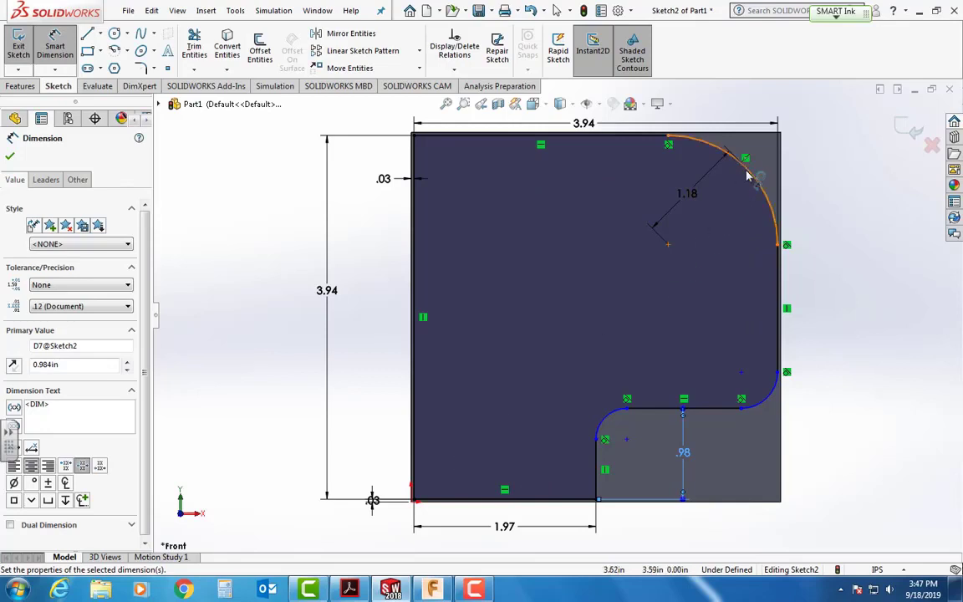
Check the drawing in Acrobat, and in SOLIDWORKS dimension the profile's inner notch arc with a radius of 0.312 in
ctrl+click(608, 424)
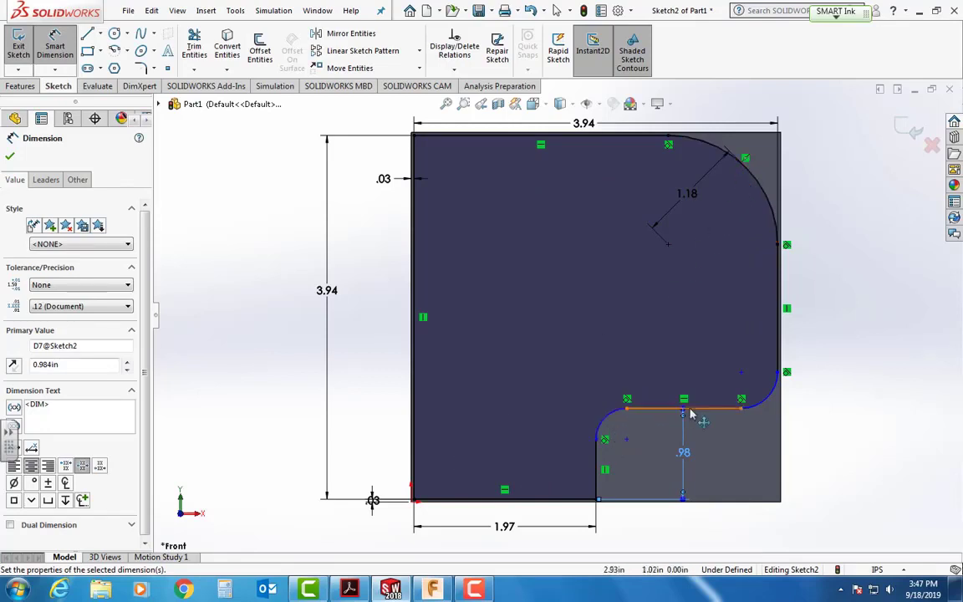
click(607, 415)
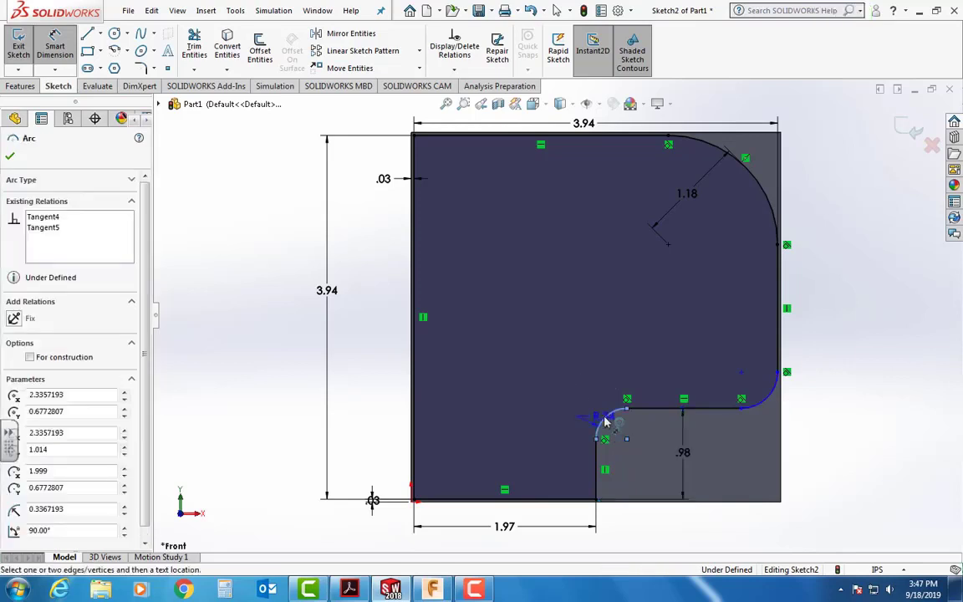
click(548, 398)
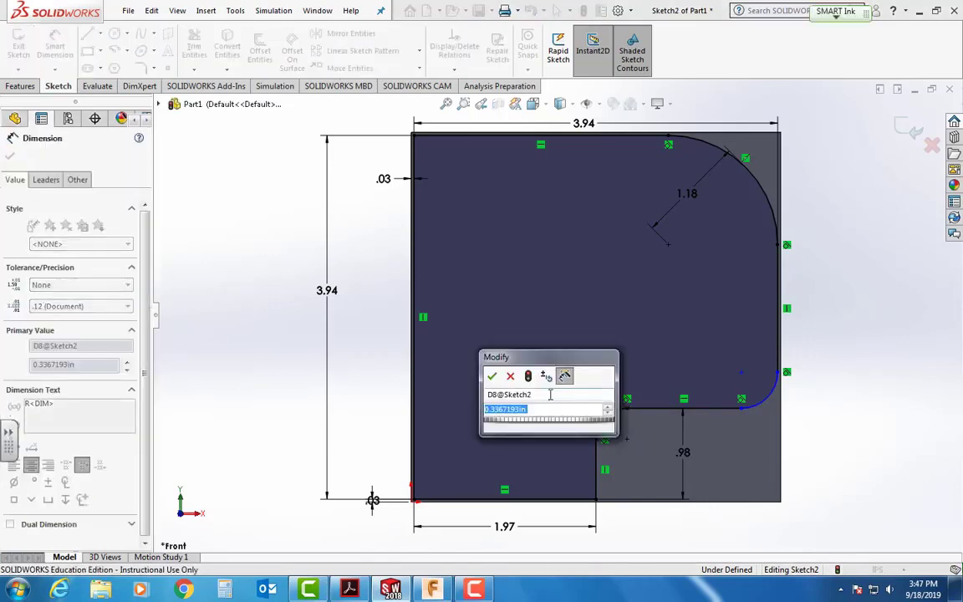
click(349, 589)
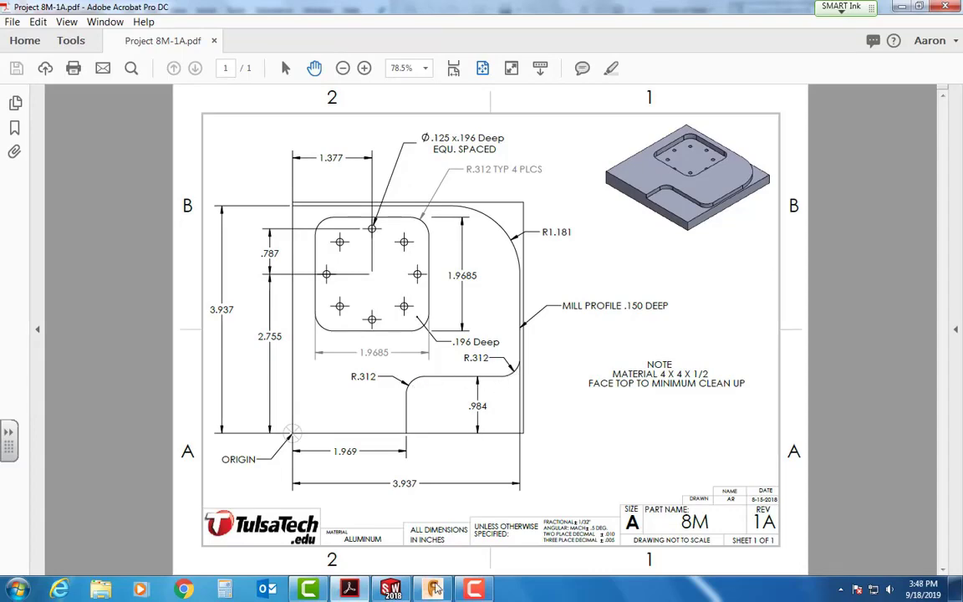
key(alt+Tab)
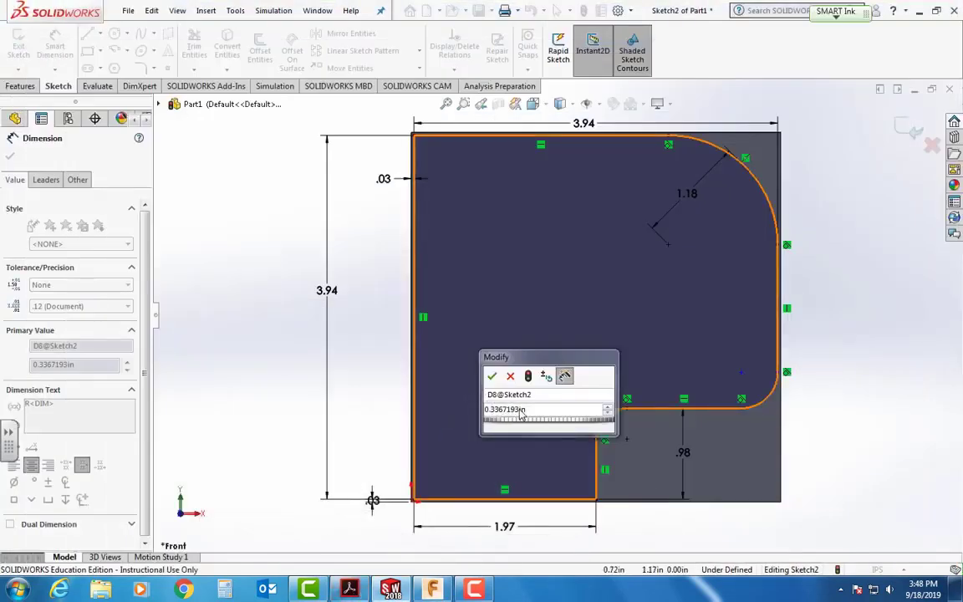
double_click(484, 410)
key(BackSpace)
text(.312)
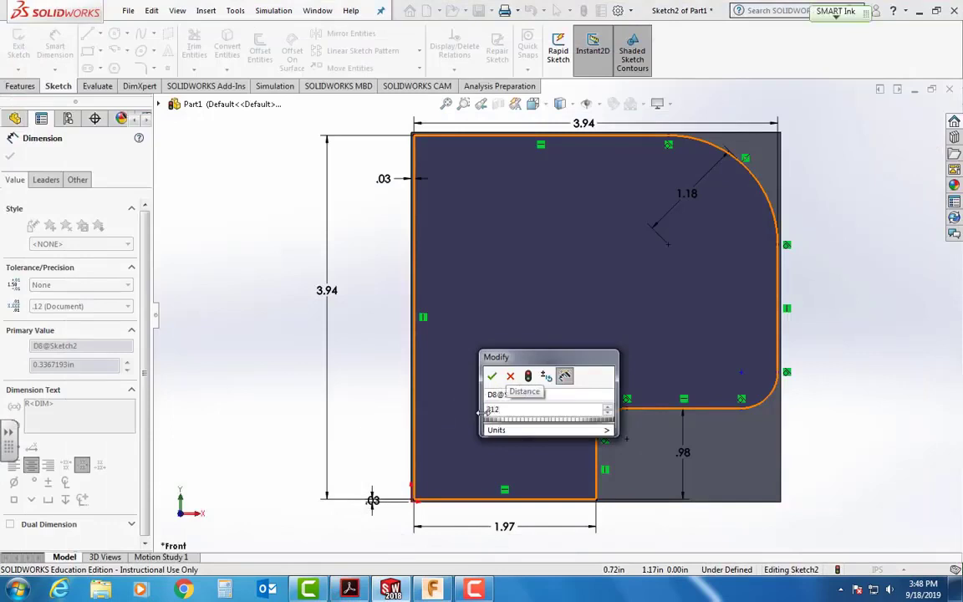
key(Return)
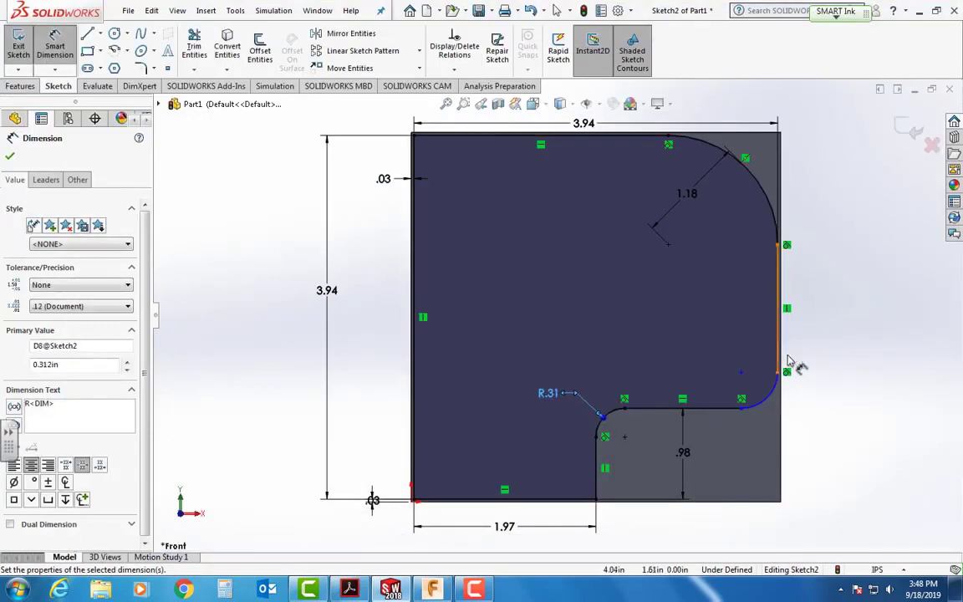
Dimension the profile's lower-right outer corner arc with a radius of 0.312 in, placed outside the block, and exit the sketch
click(774, 401)
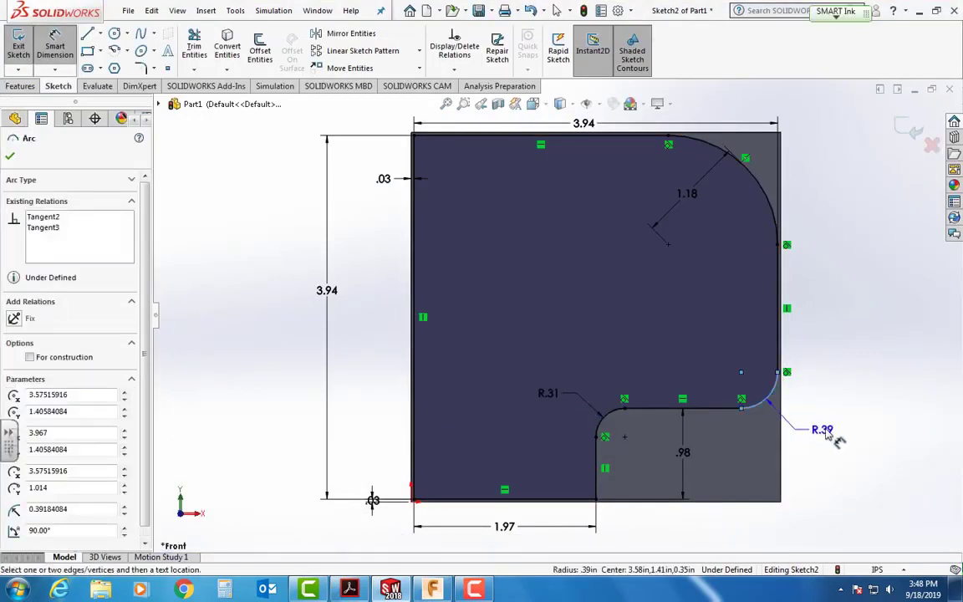
click(827, 428)
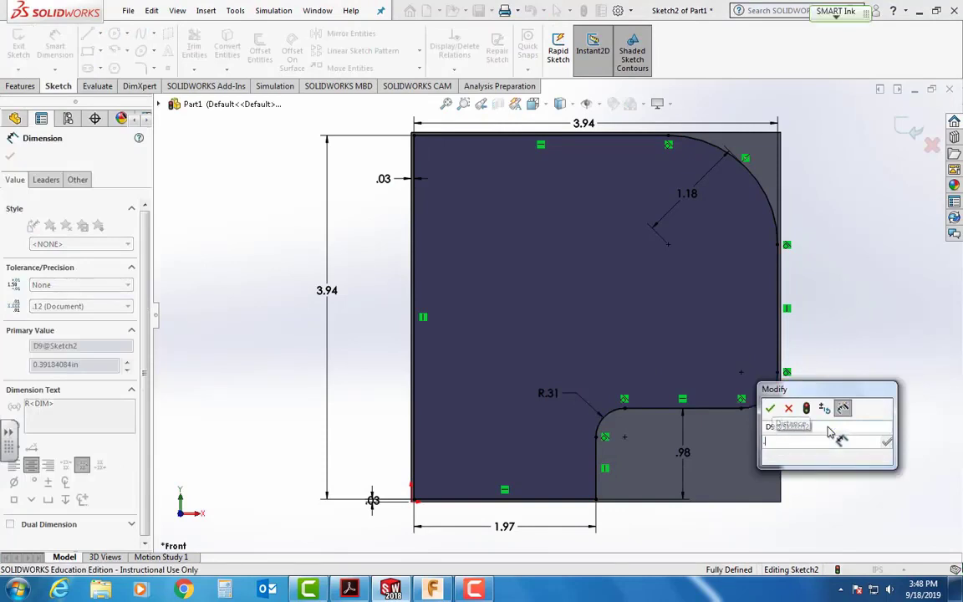
text(.312)
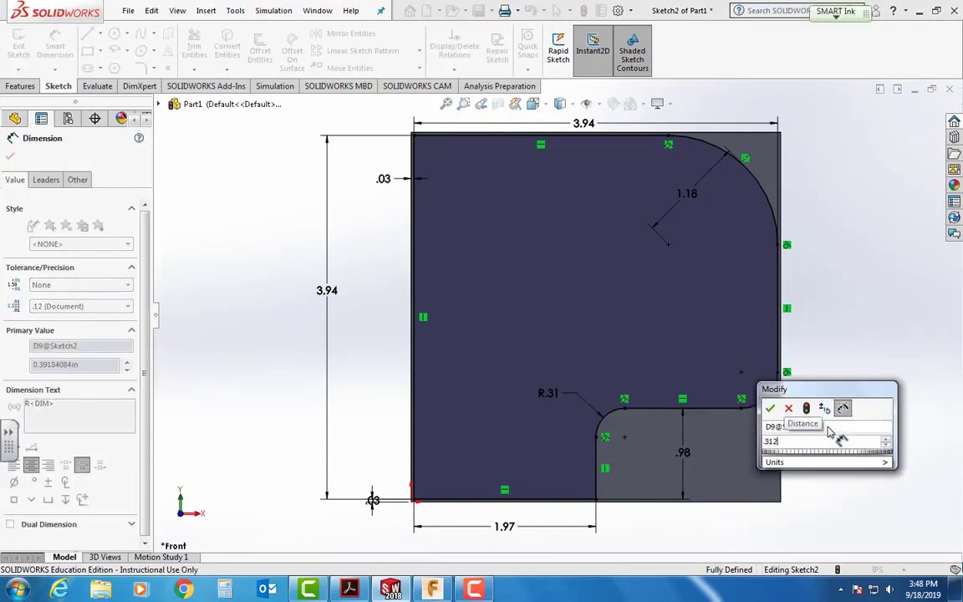
key(Return)
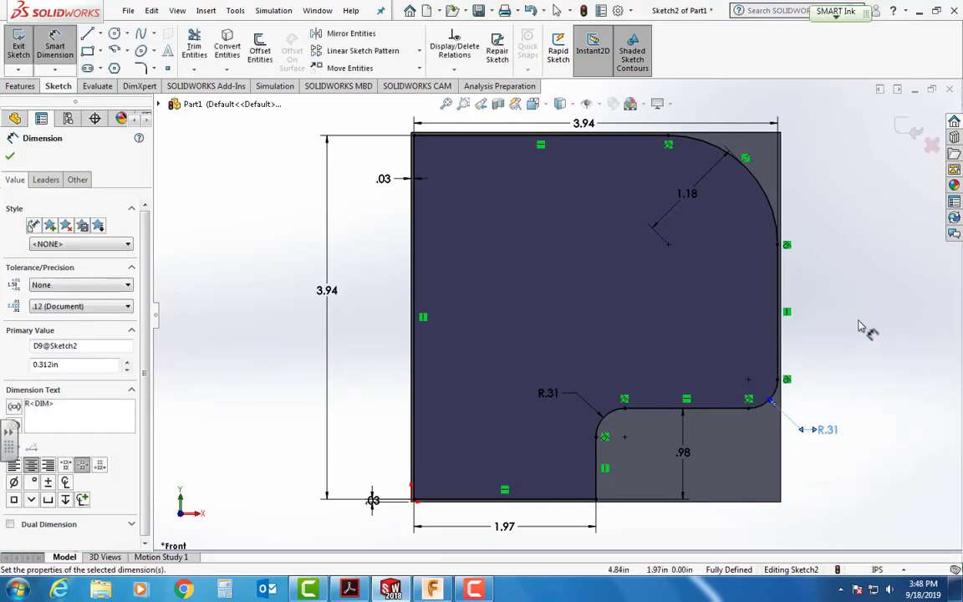
click(10, 158)
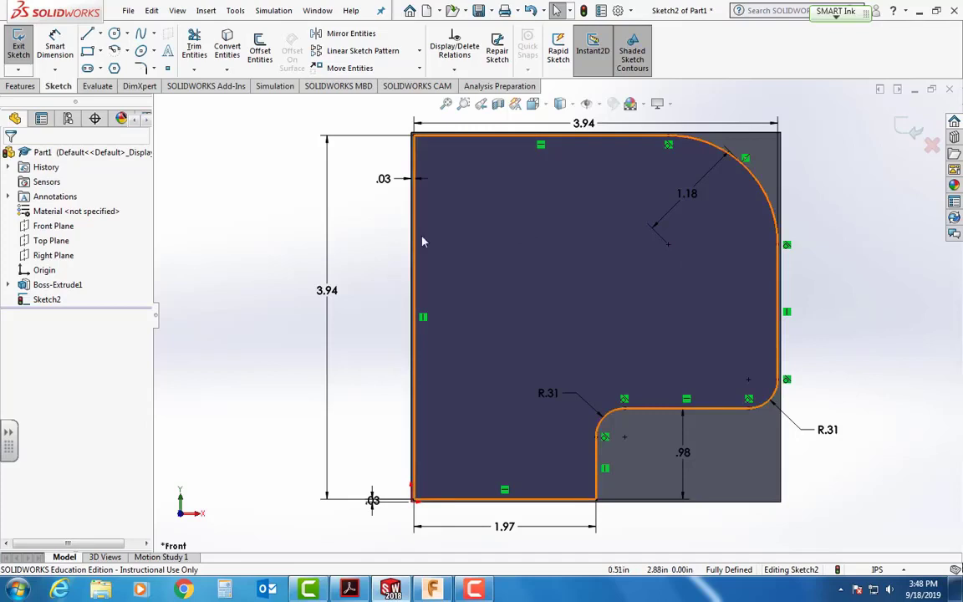
click(26, 53)
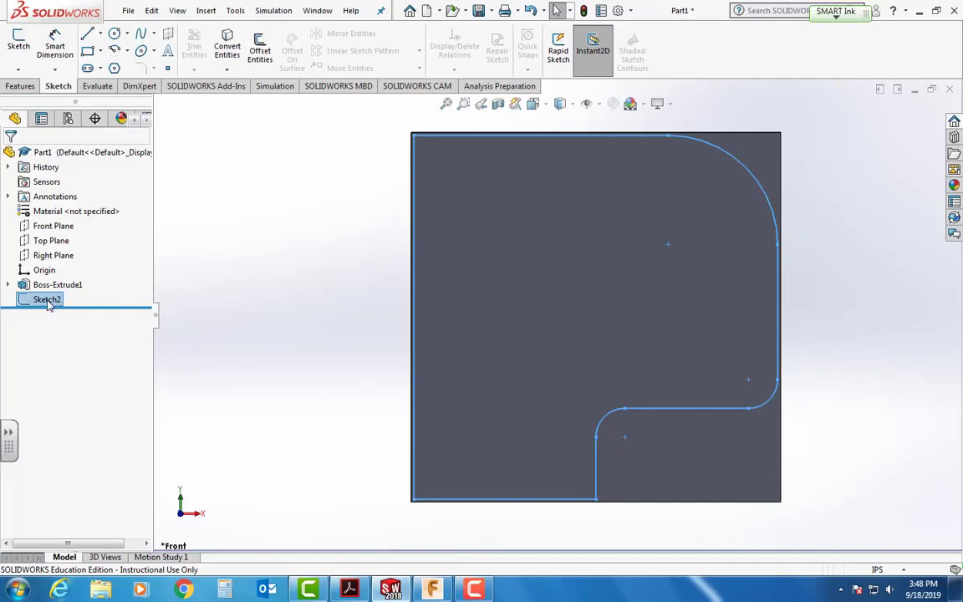
Extrude the profile sketch as a blind boss 0.150 in outward from the block, checking the depth on the drawing in Acrobat
click(16, 87)
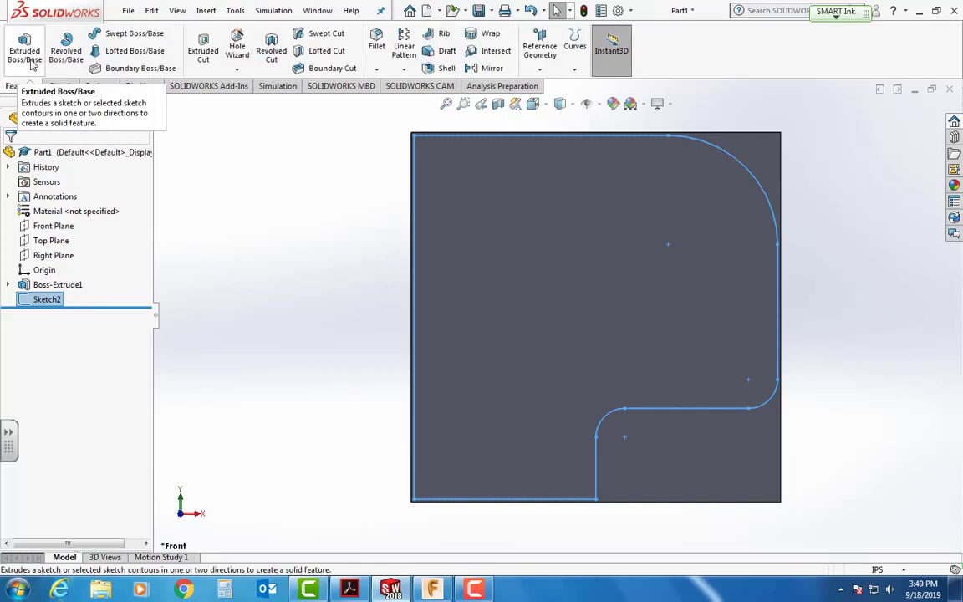
click(29, 60)
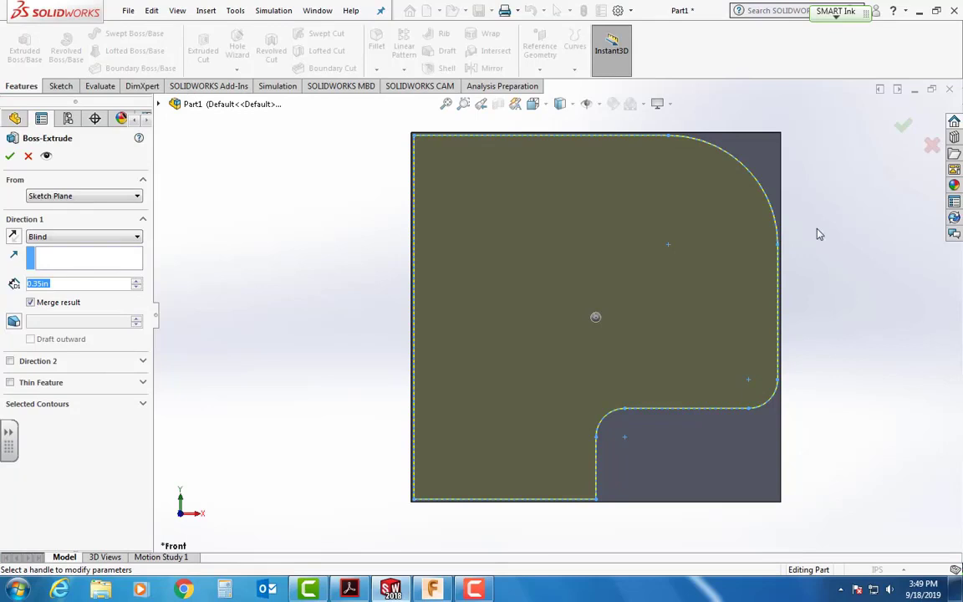
middle_drag(818, 234, 749, 238)
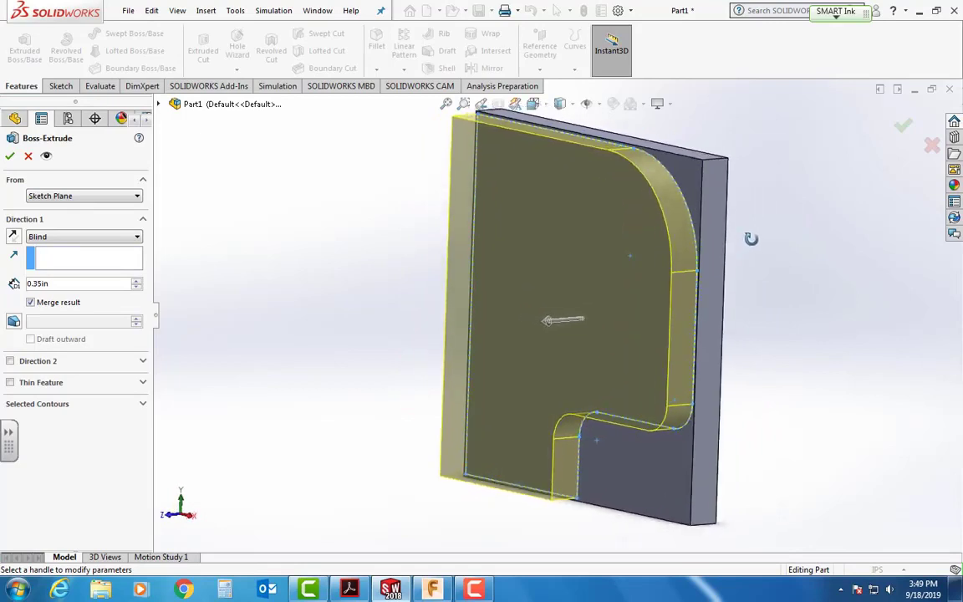
mouse_move(364, 251)
middle_down()
mouse_move(387, 237)
mouse_move(366, 258)
mouse_move(362, 251)
middle_up()
key(f)
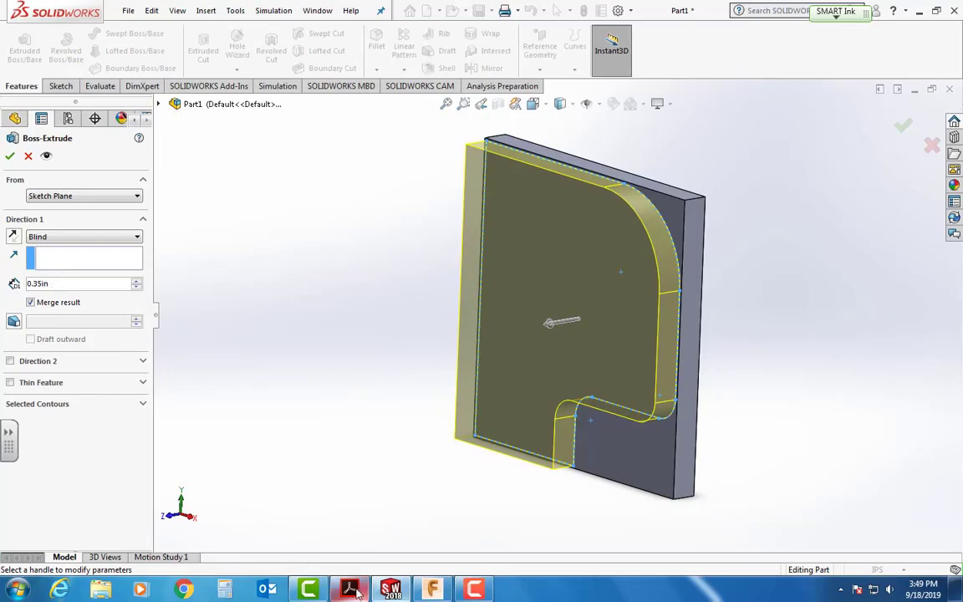
click(357, 558)
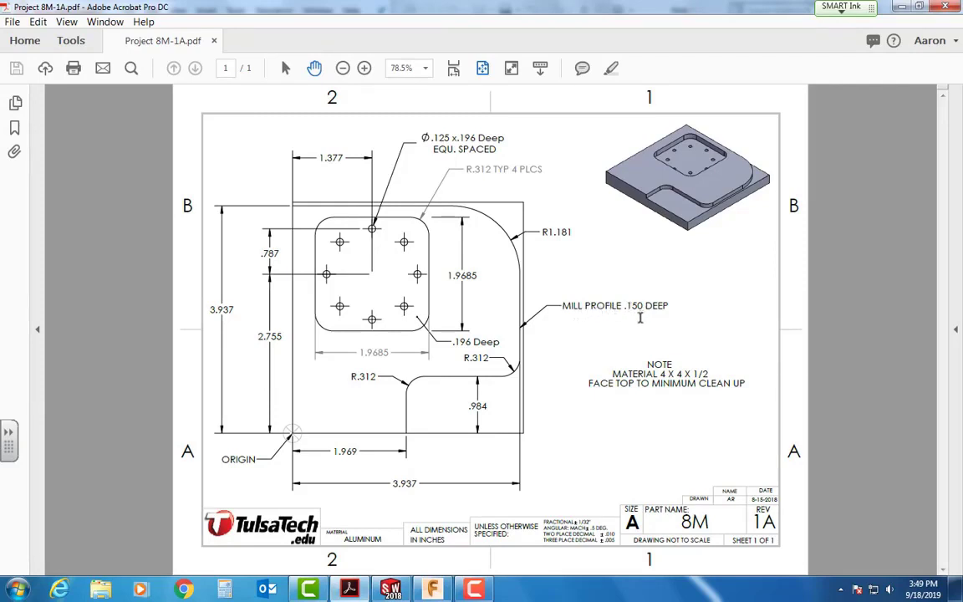
click(351, 590)
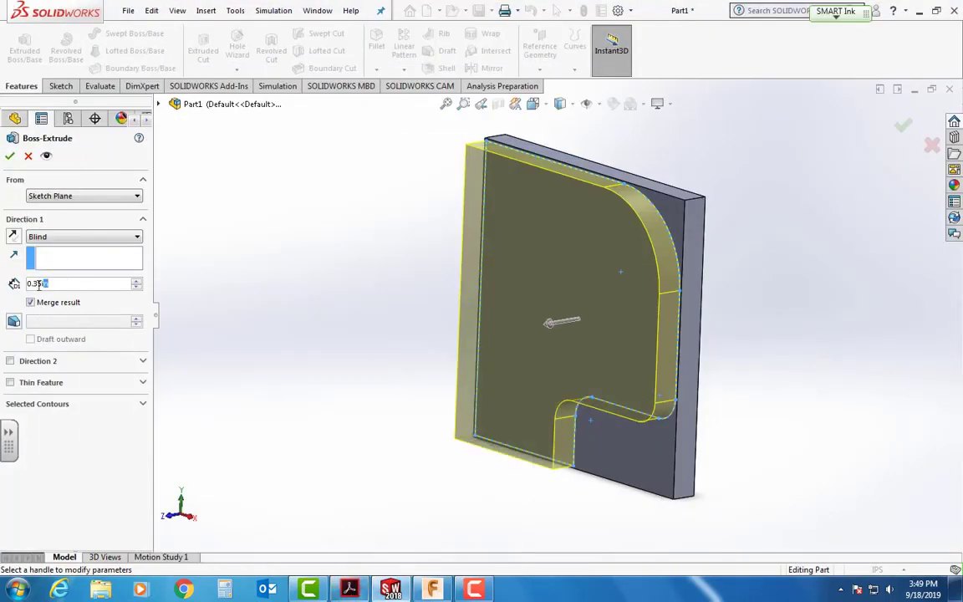
drag(58, 283, 15, 283)
text(.150)
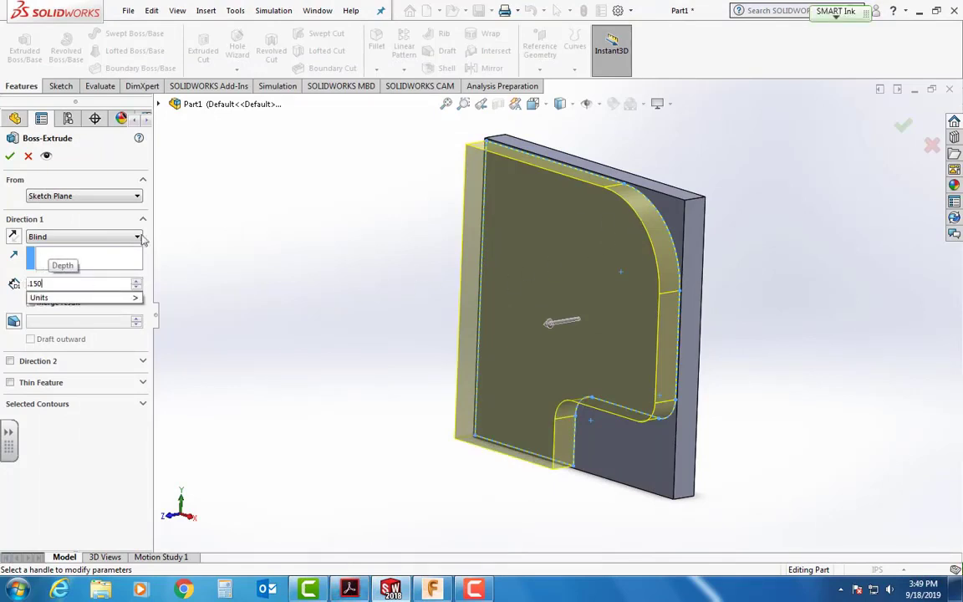
key(Return)
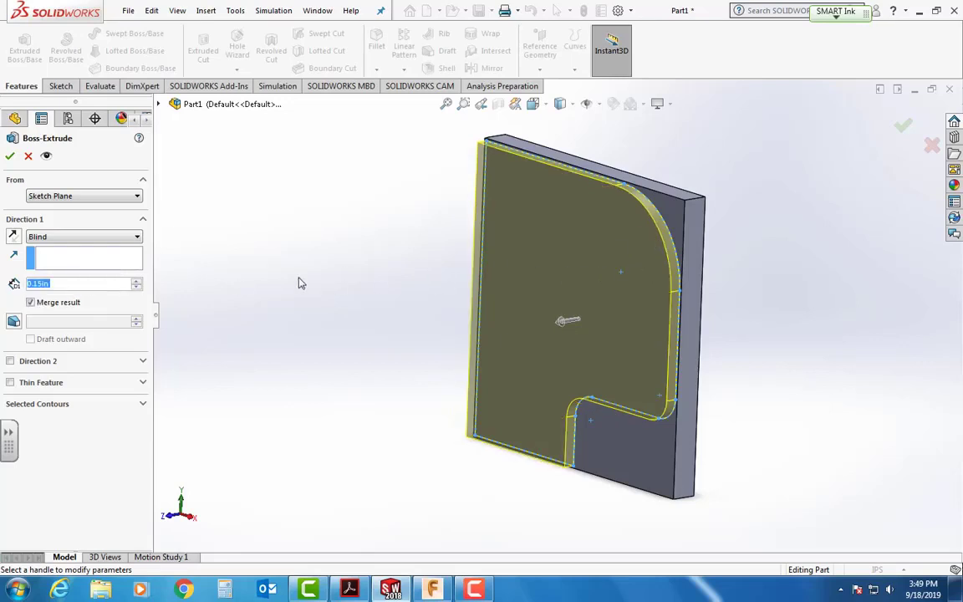
key(Return)
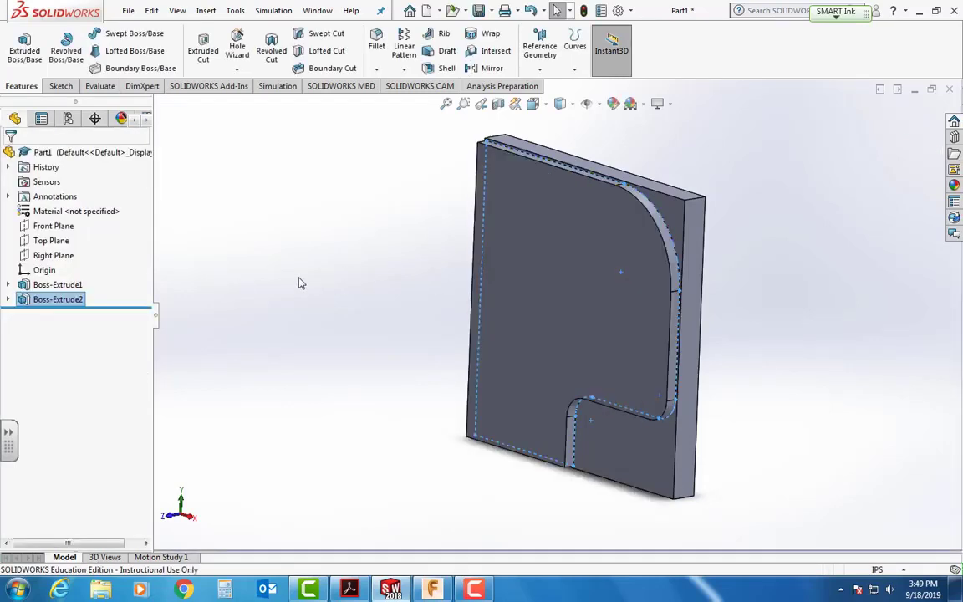
Inspect the extruded profile from an angle, and orient the view normal to its raised face
click(372, 328)
middle_drag(506, 427, 647, 345)
middle_drag(652, 343, 638, 316)
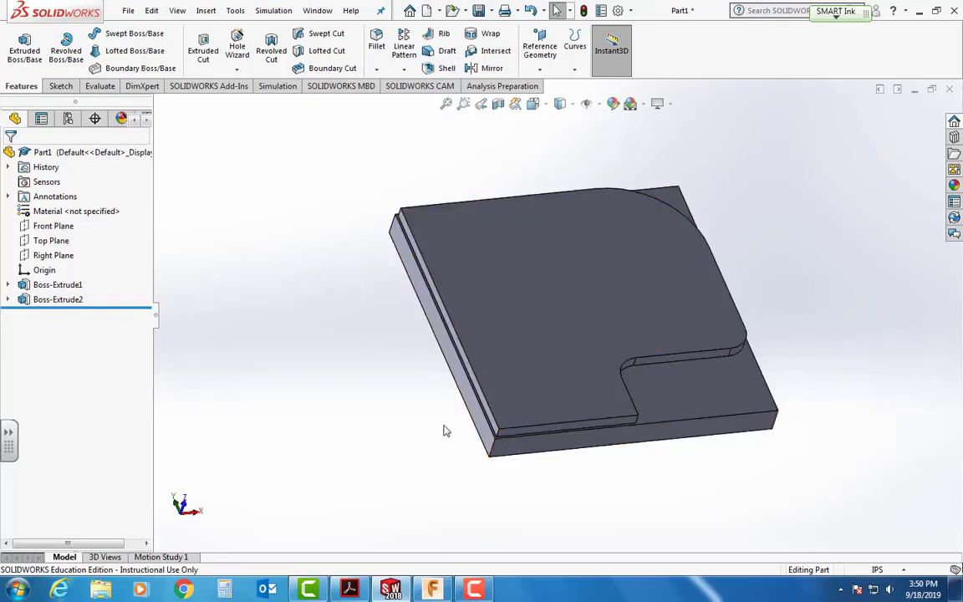
mouse_move(451, 437)
middle_down()
mouse_move(458, 441)
mouse_move(445, 452)
middle_up()
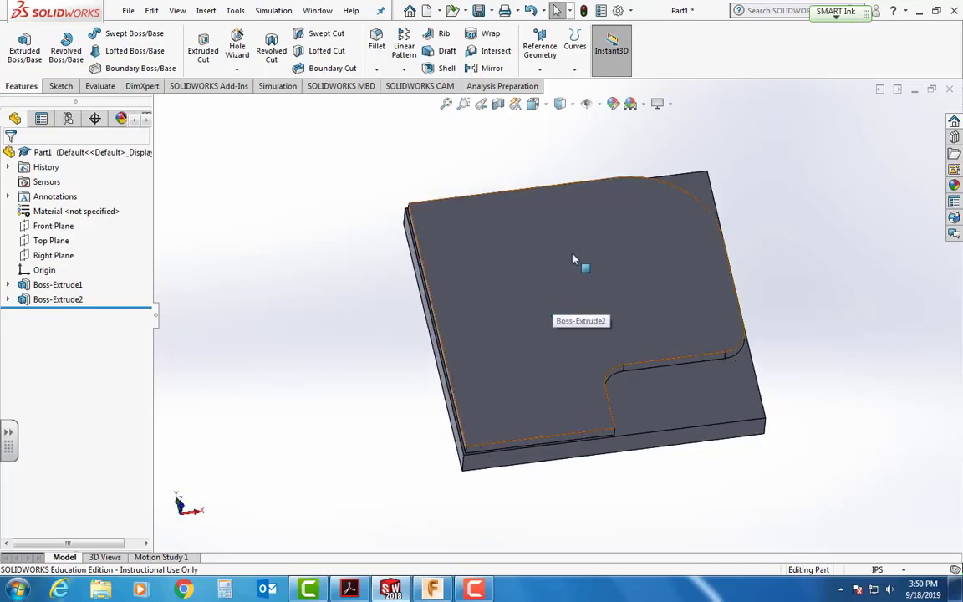
click(550, 265)
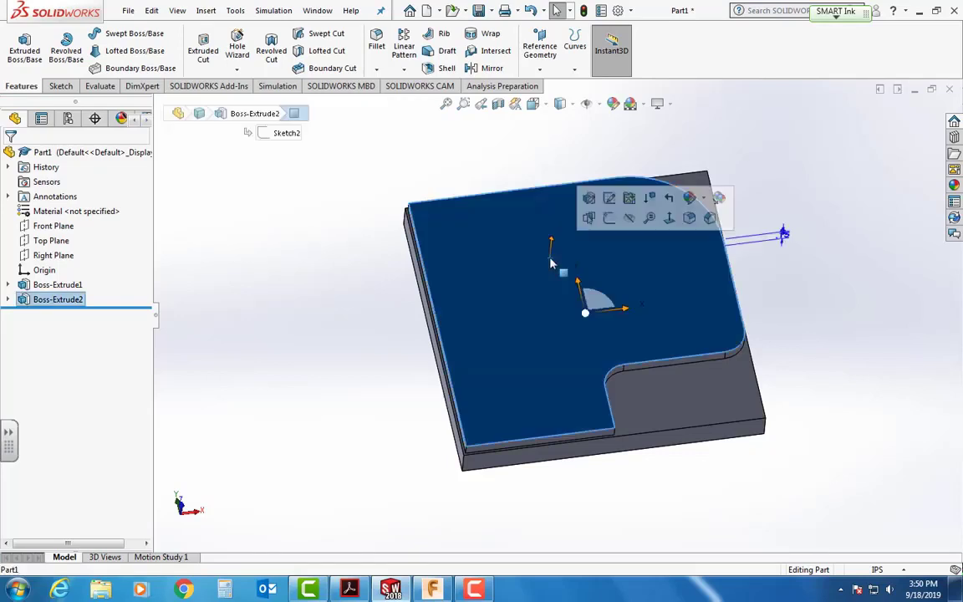
click(669, 219)
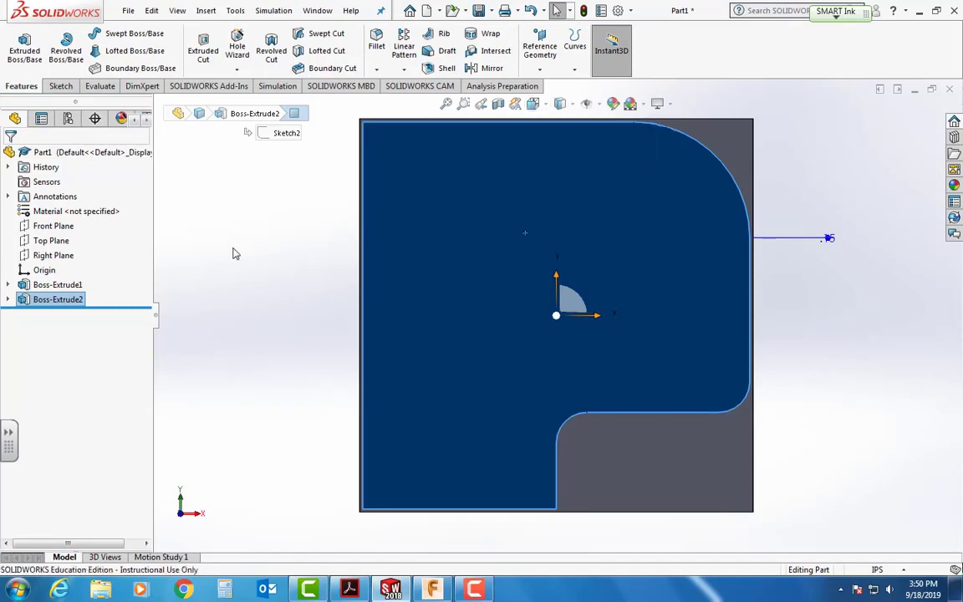
click(279, 243)
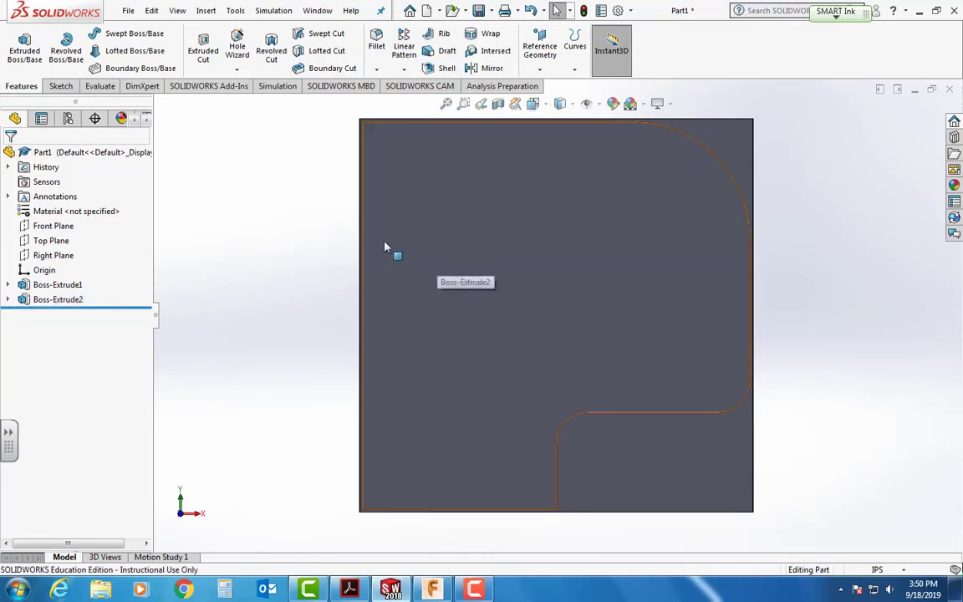
Start a new sketch on the raised face of the extruded profile
click(61, 87)
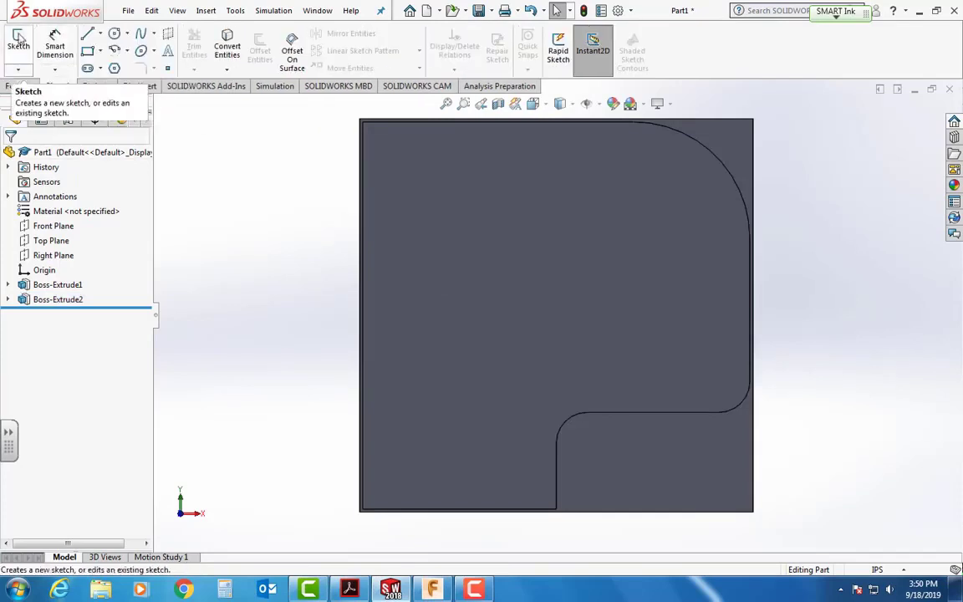
click(18, 41)
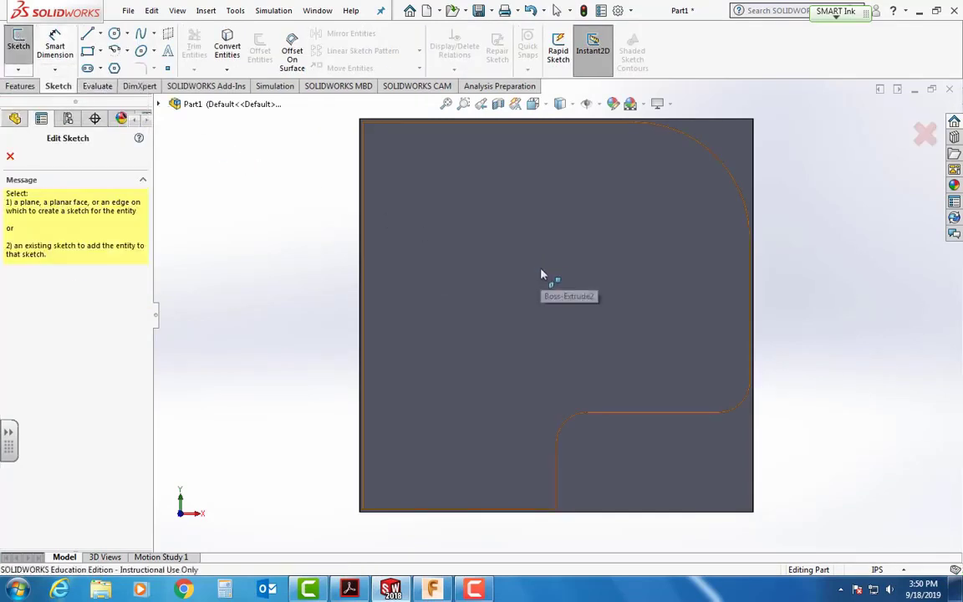
click(460, 279)
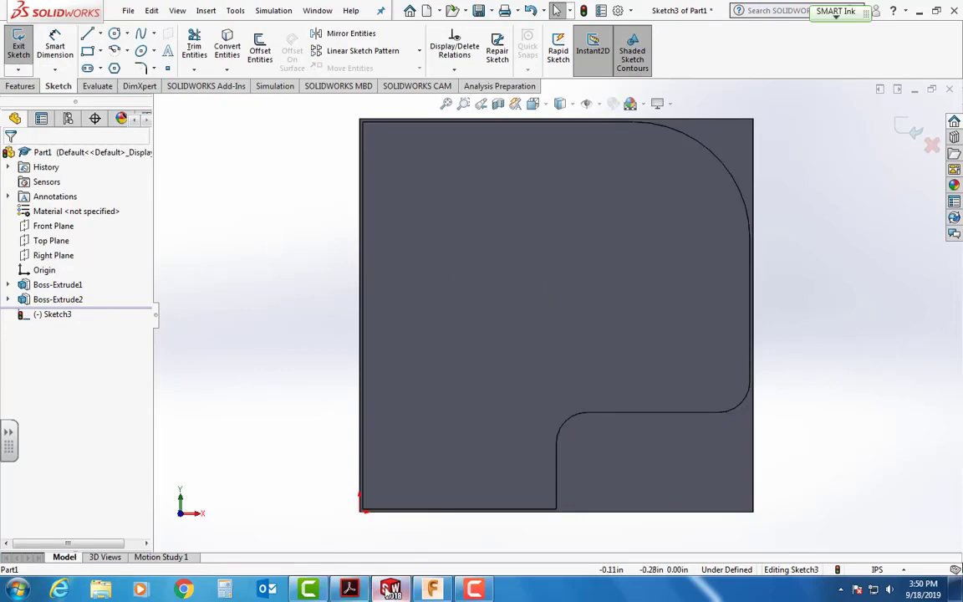
Check the pocket dimensions on the drawing in Acrobat, and calculate half of the 1.9685 in pocket size in Calculator
click(351, 589)
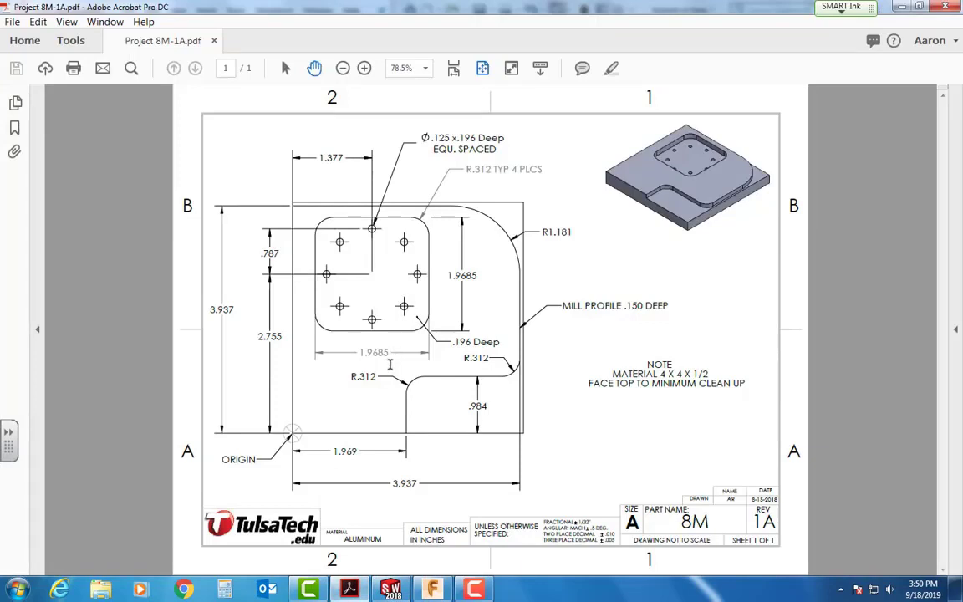
drag(391, 355, 359, 355)
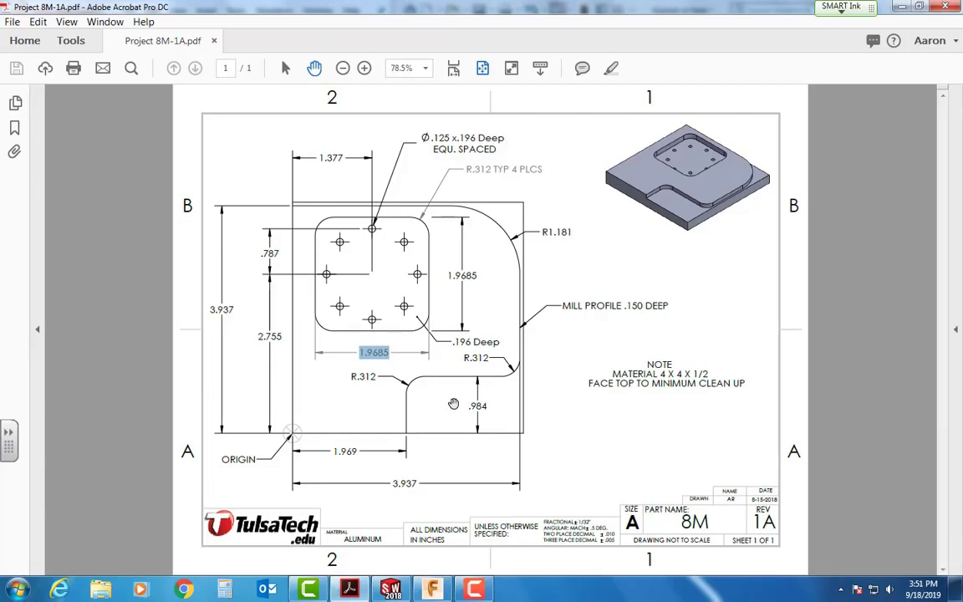
click(333, 364)
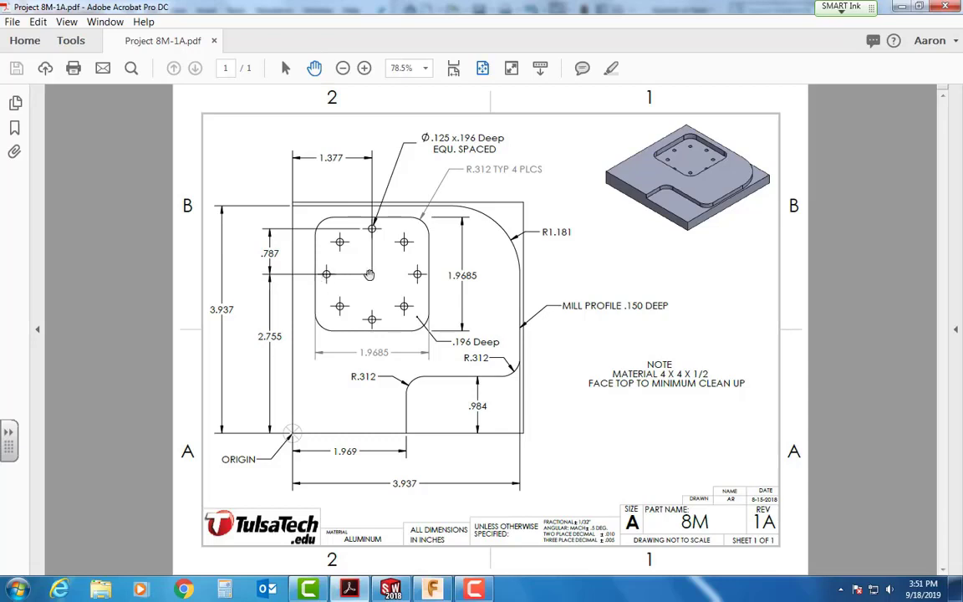
click(231, 593)
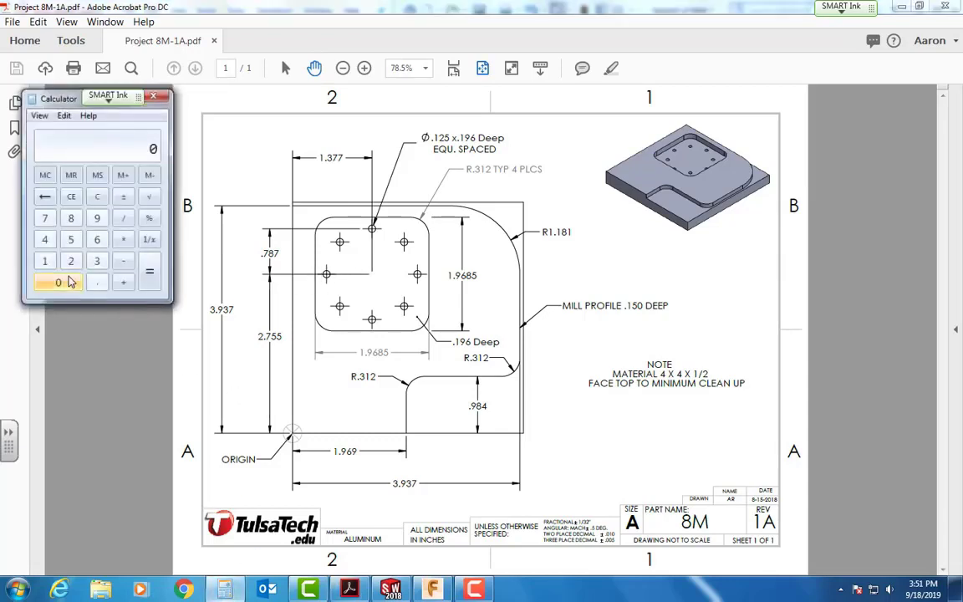
text(1)
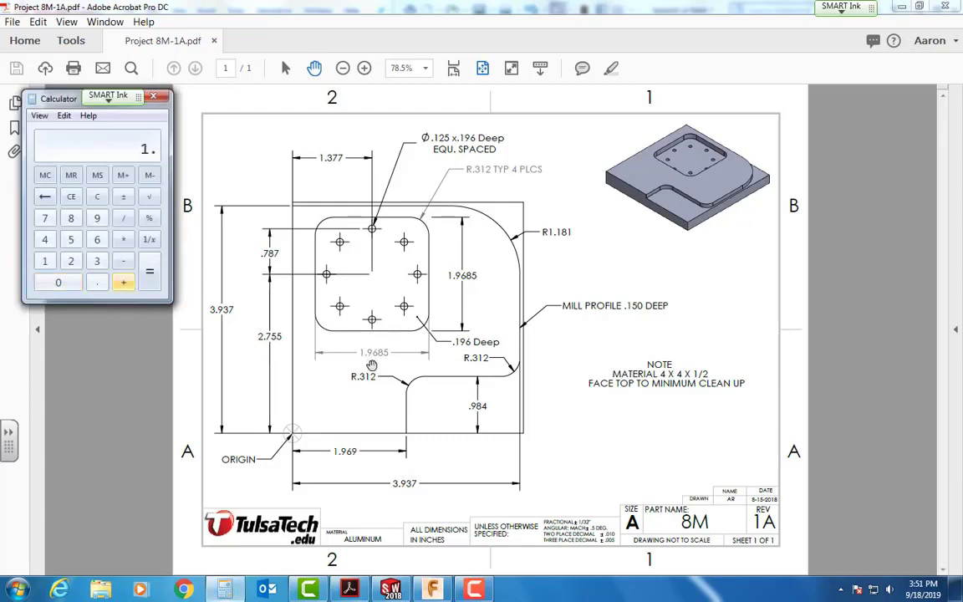
text(.9685 / 2)
key(Return)
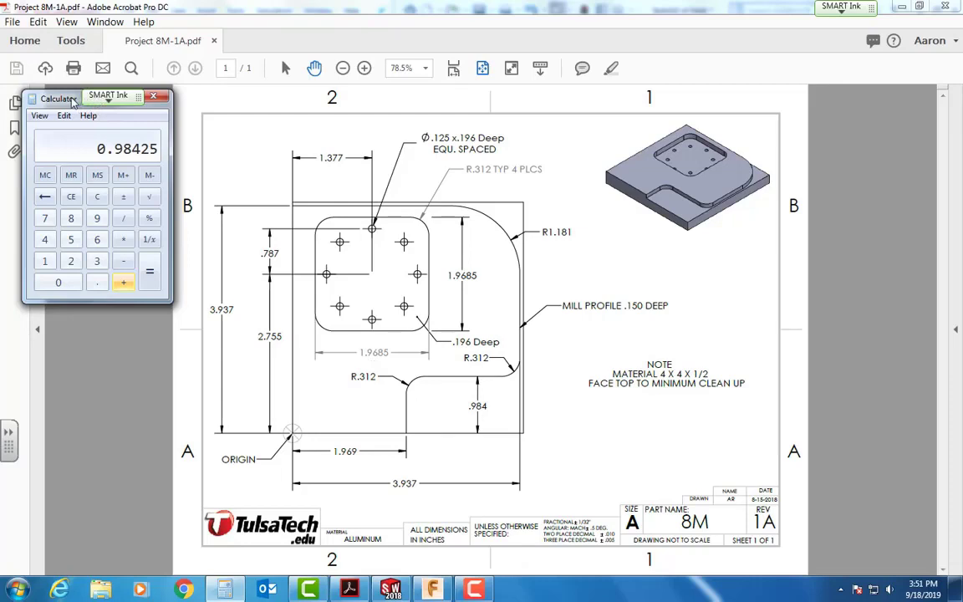
click(236, 595)
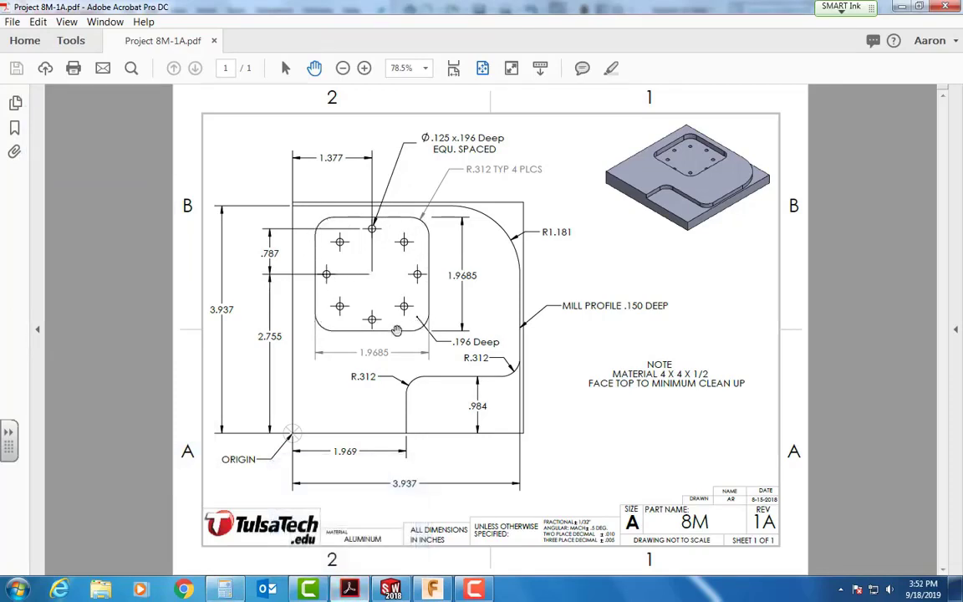
In SOLIDWORKS, sketch a corner rectangle about 1.93 by 1.23 in for the pocket in the upper-left area of the raised face
click(352, 591)
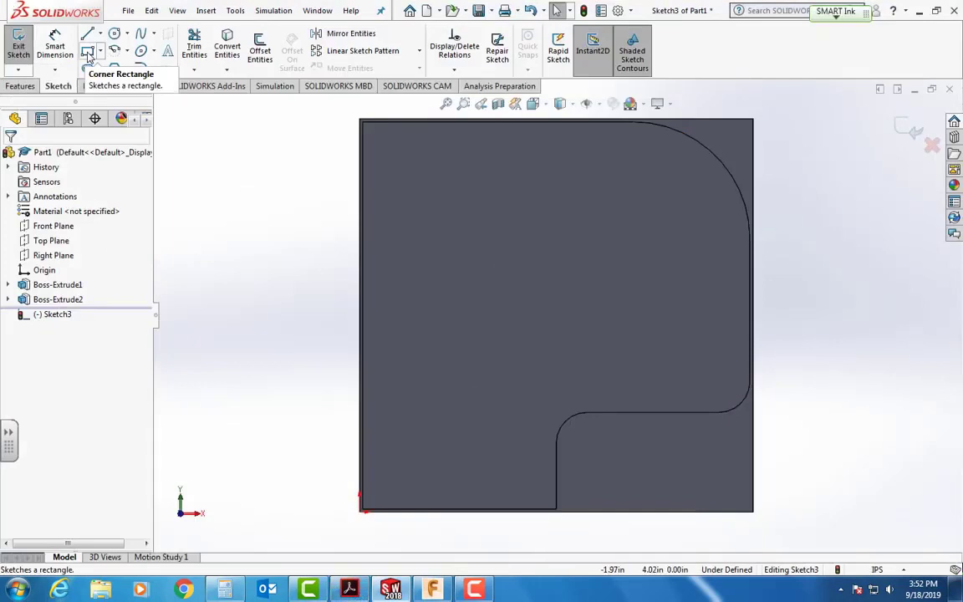
click(88, 54)
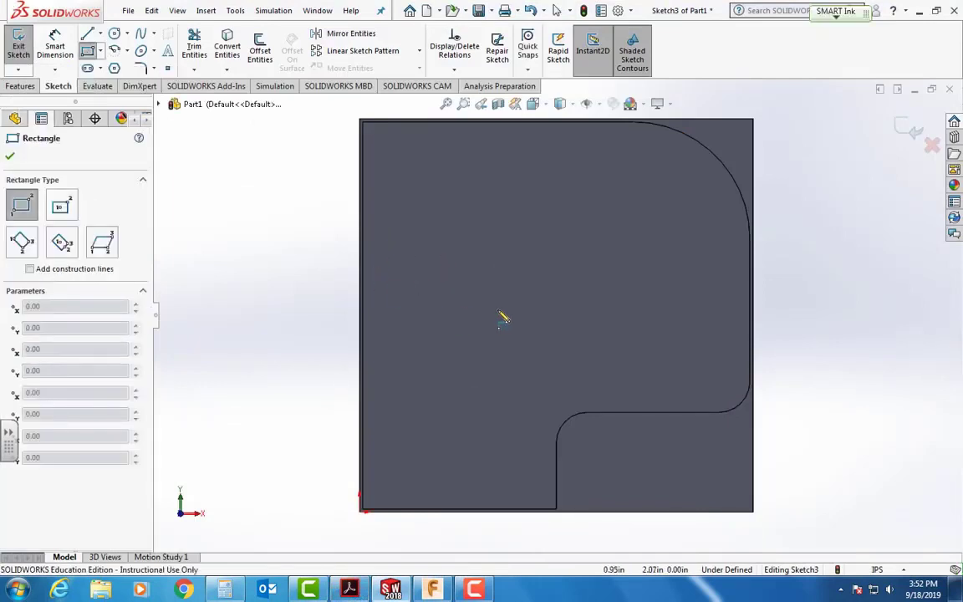
click(412, 278)
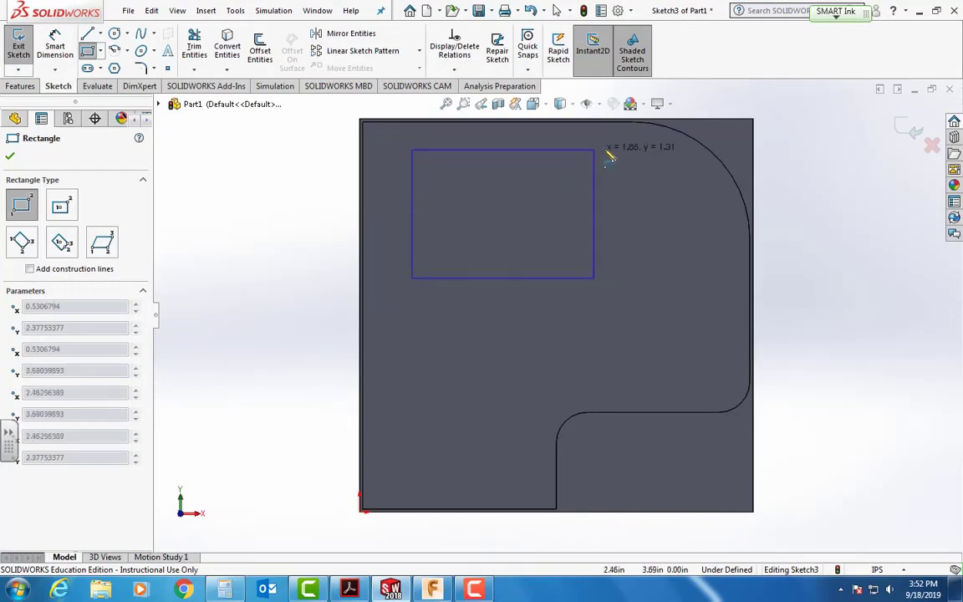
click(603, 158)
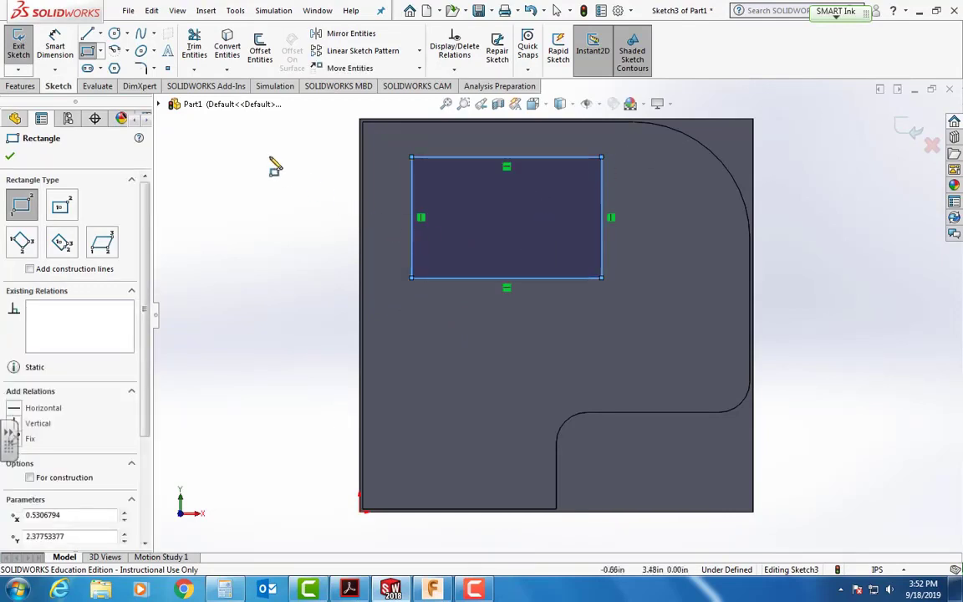
Place a horizontal dimension between the profile's left edge and the rectangle's left side, outside the block
click(55, 48)
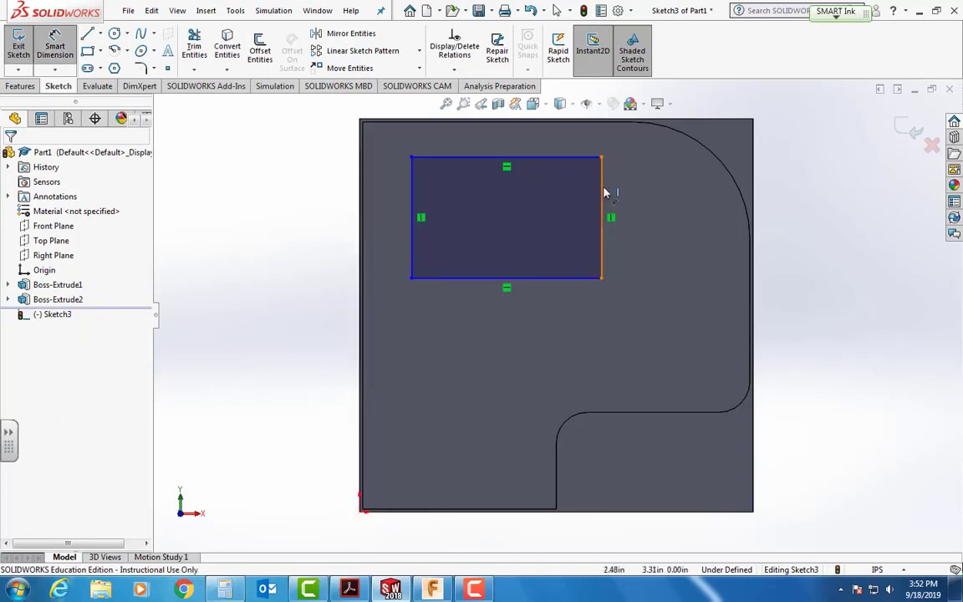
scroll(662, 181, down, 1)
scroll(641, 281, up, 1)
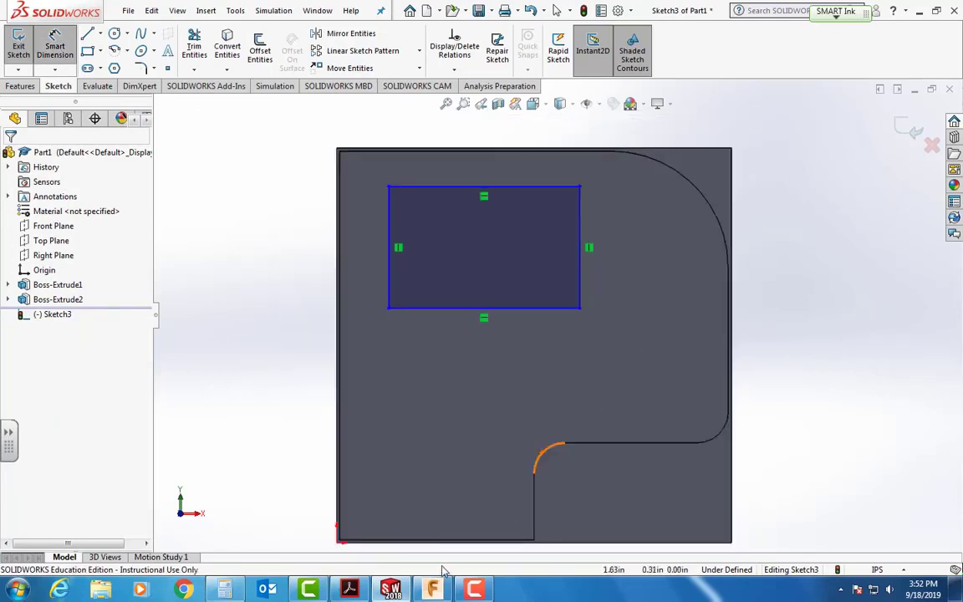
click(341, 316)
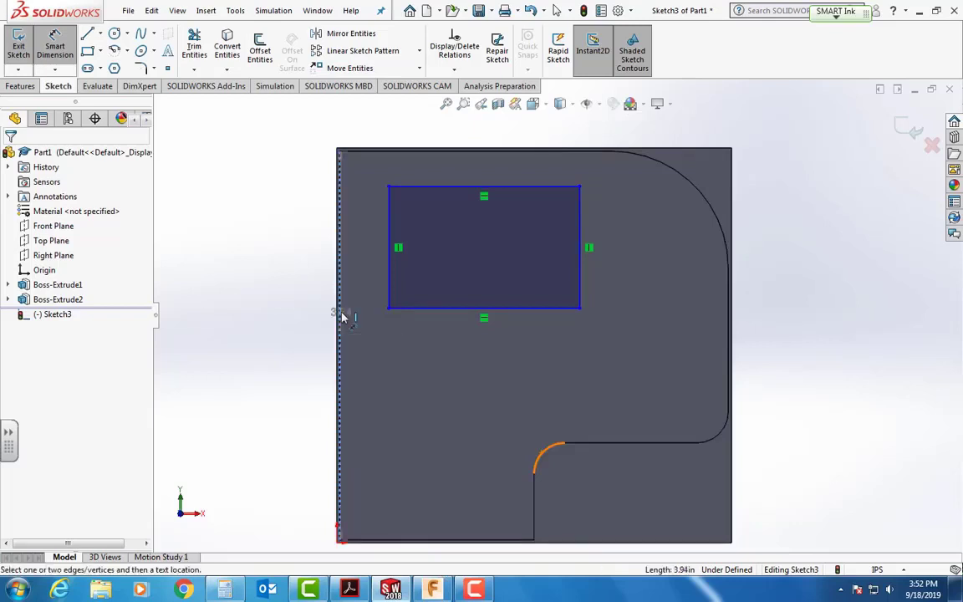
click(389, 278)
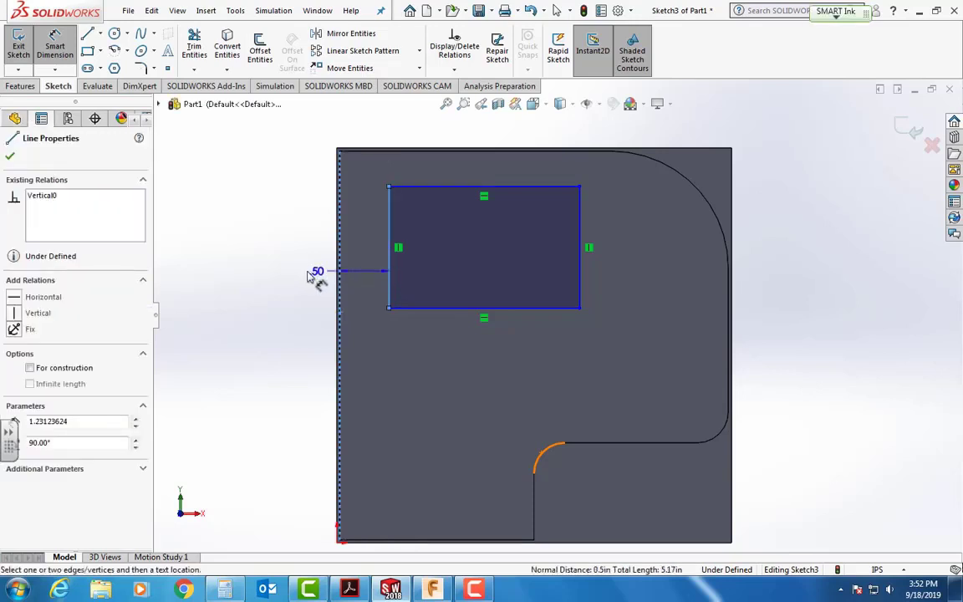
click(274, 301)
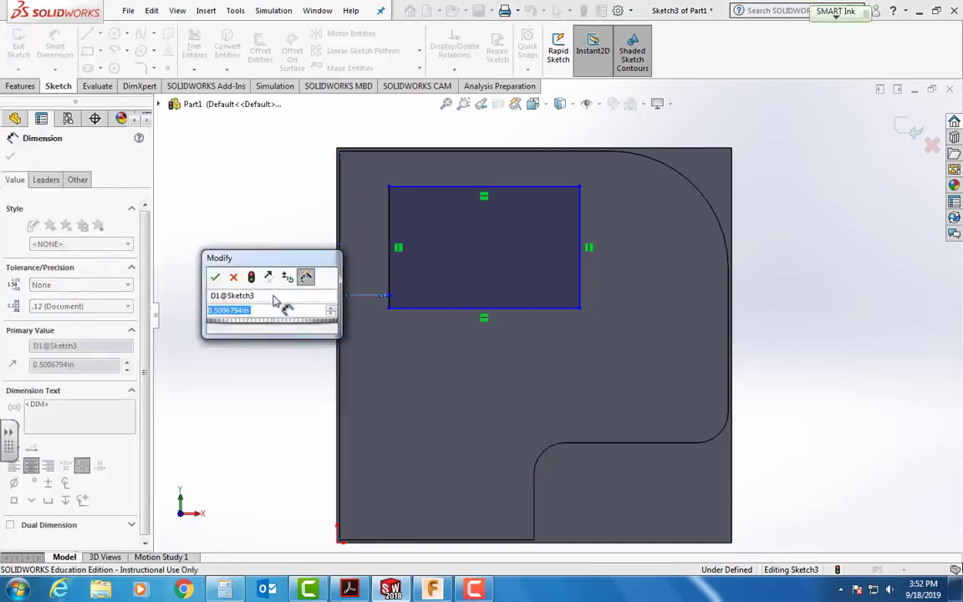
Check the pocket centre location on the drawing in Acrobat, and calculate 1.377 - 0.984 in Calculator
click(389, 588)
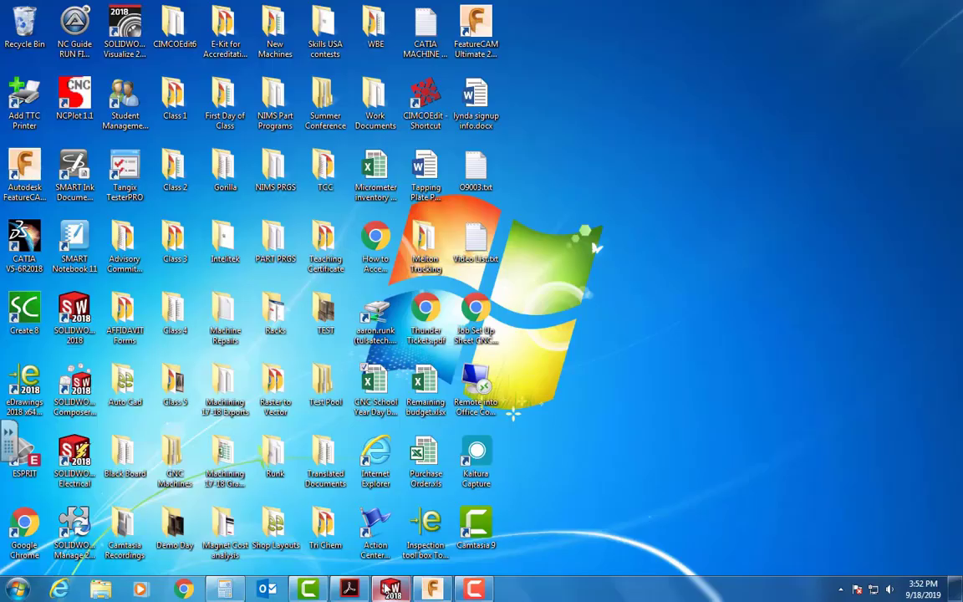
click(388, 587)
click(349, 589)
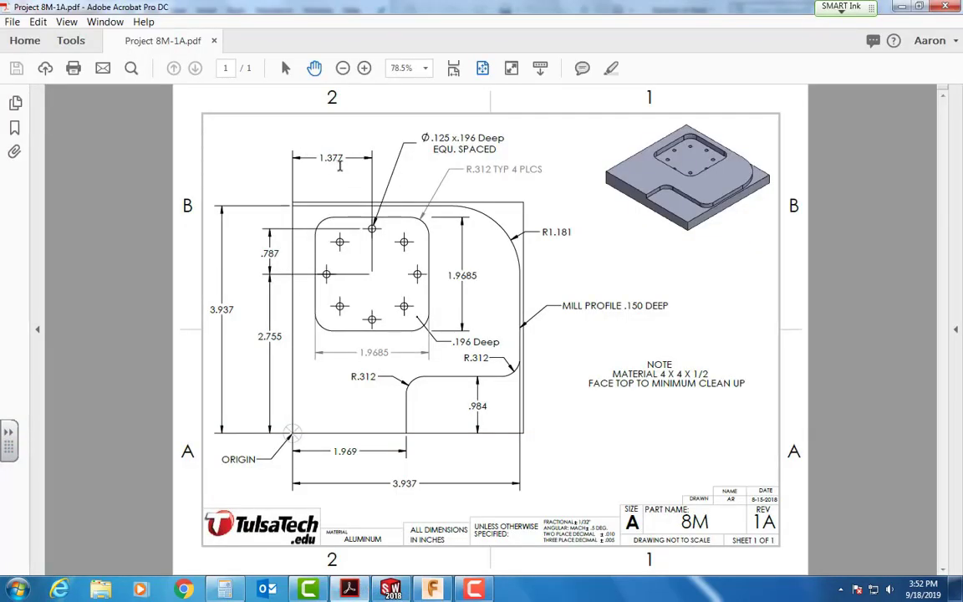
click(37, 562)
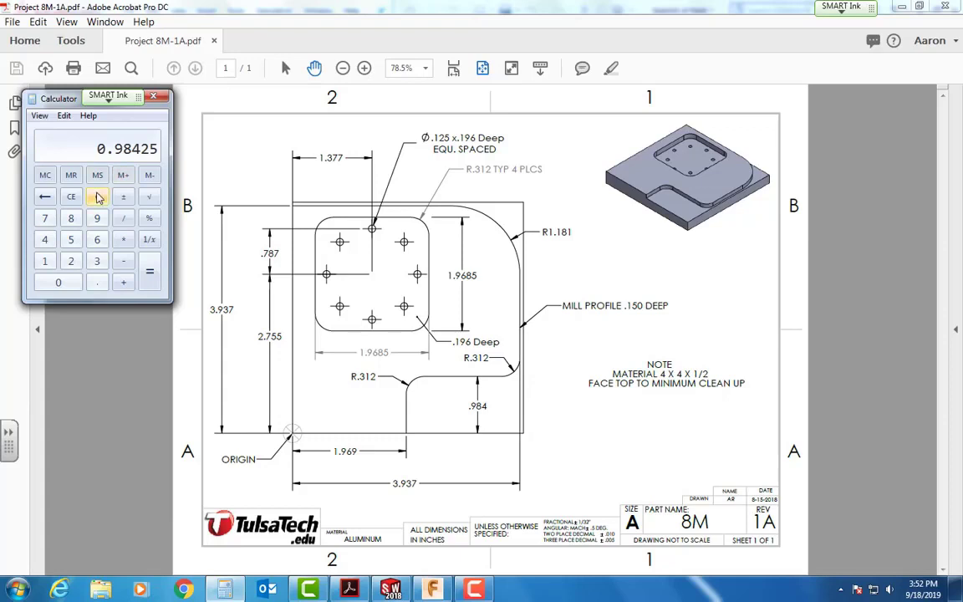
text(1.377 - 0.984)
key(Return)
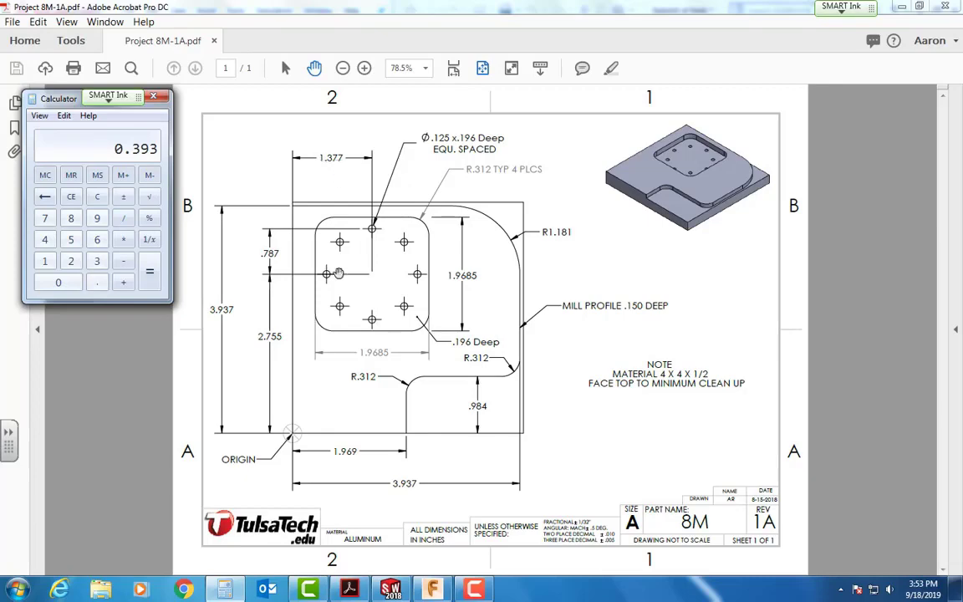
In SOLIDWORKS, set the rectangle's horizontal offset from the profile's left edge to 1.377-.984 in
click(390, 589)
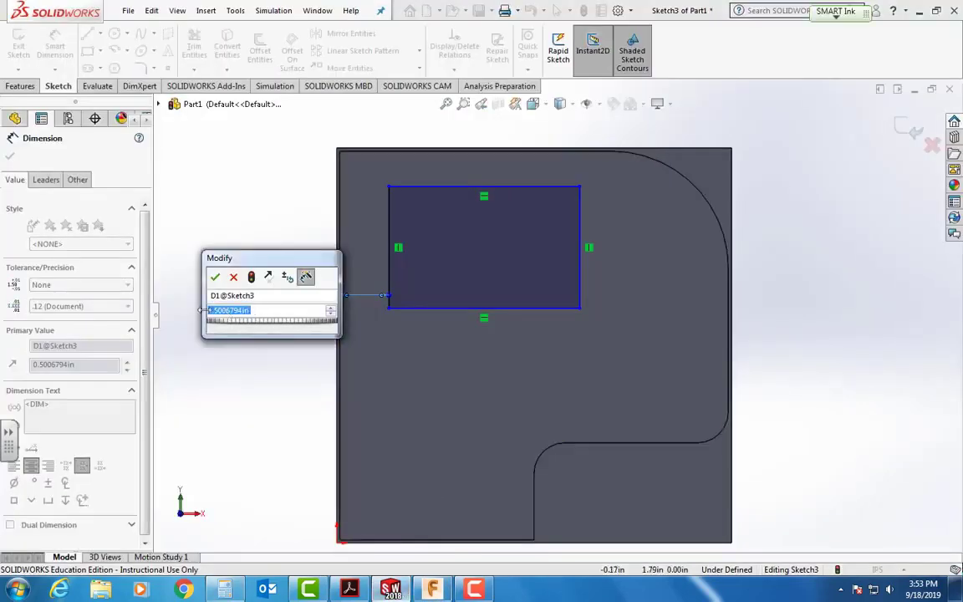
text(0.377)
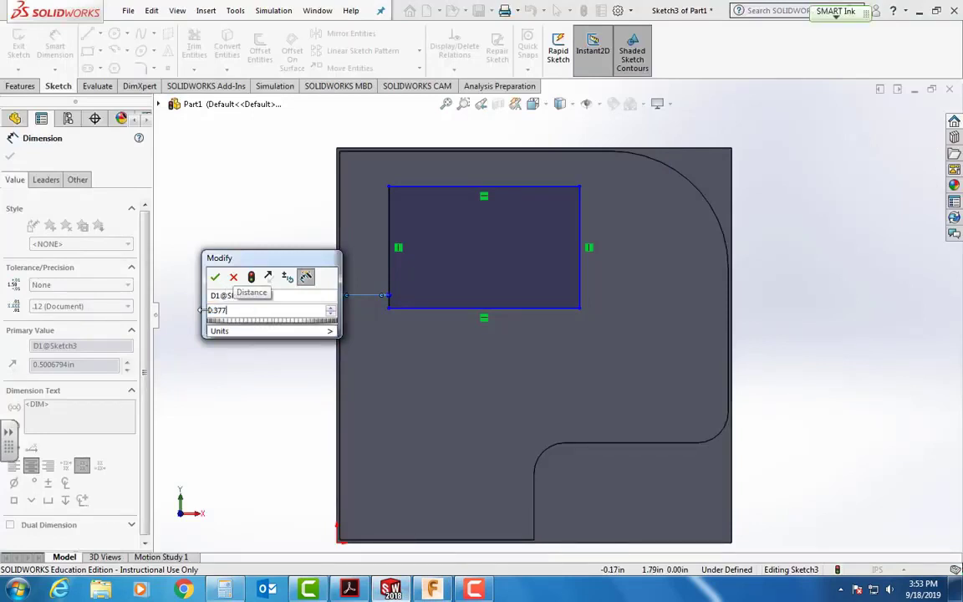
text(-)
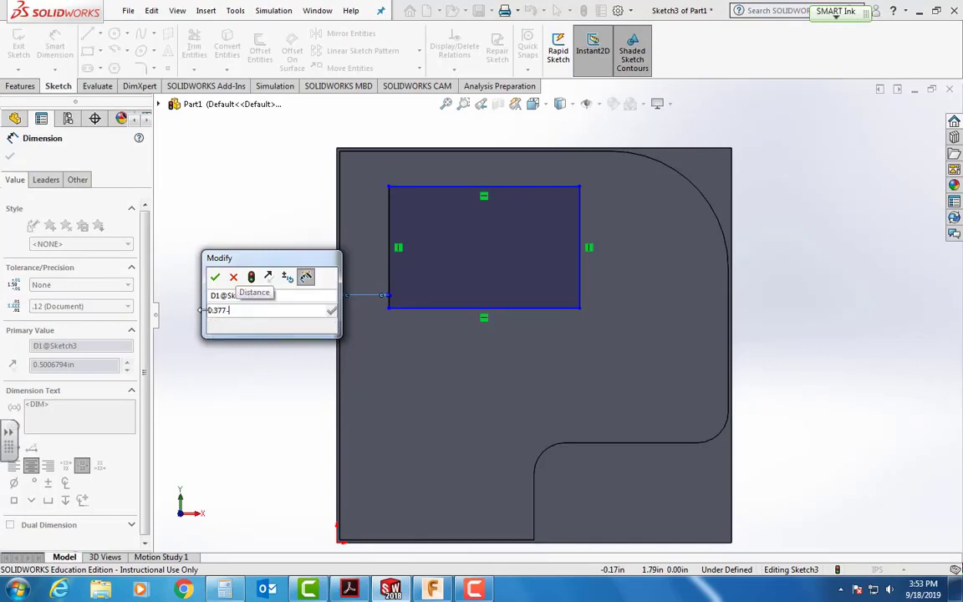
text(.984)
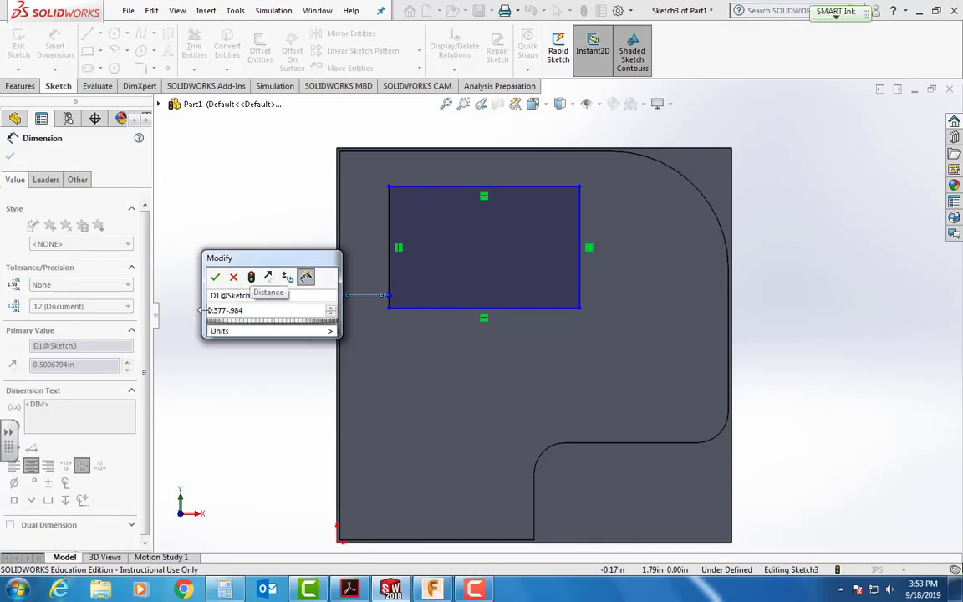
key(Return)
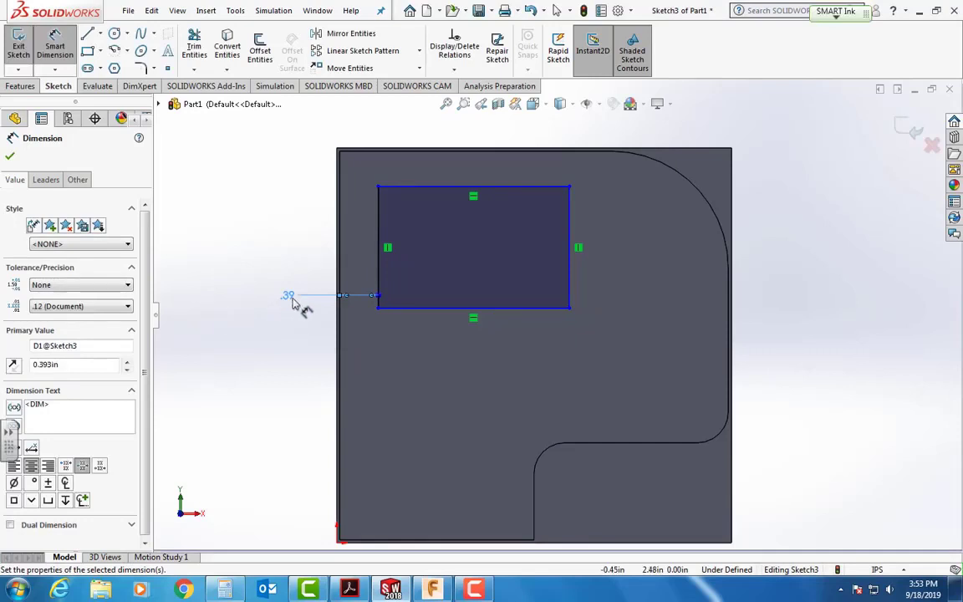
Compare the rectangle's horizontal offset value with the result in Calculator
click(229, 588)
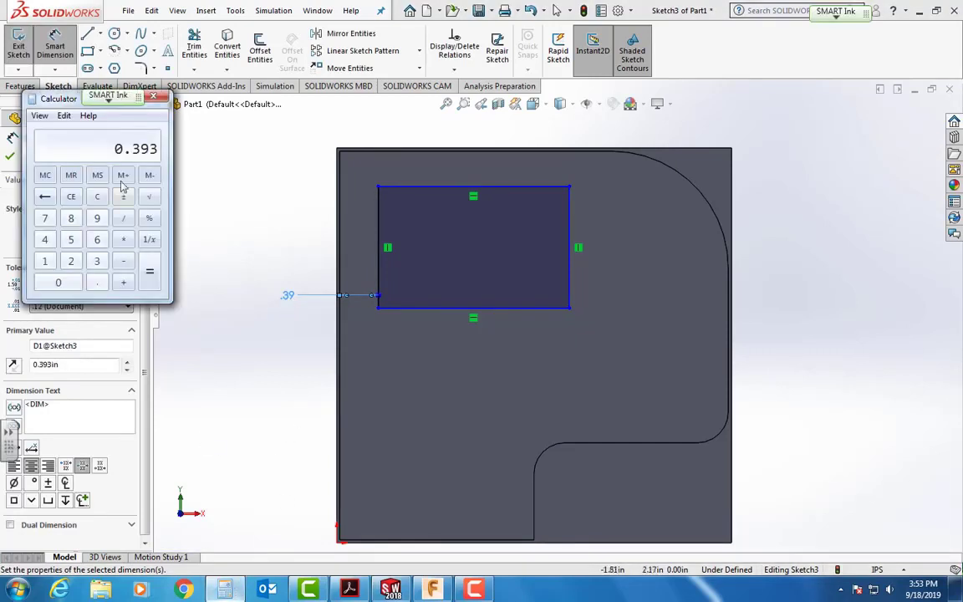
click(35, 366)
double_click(35, 366)
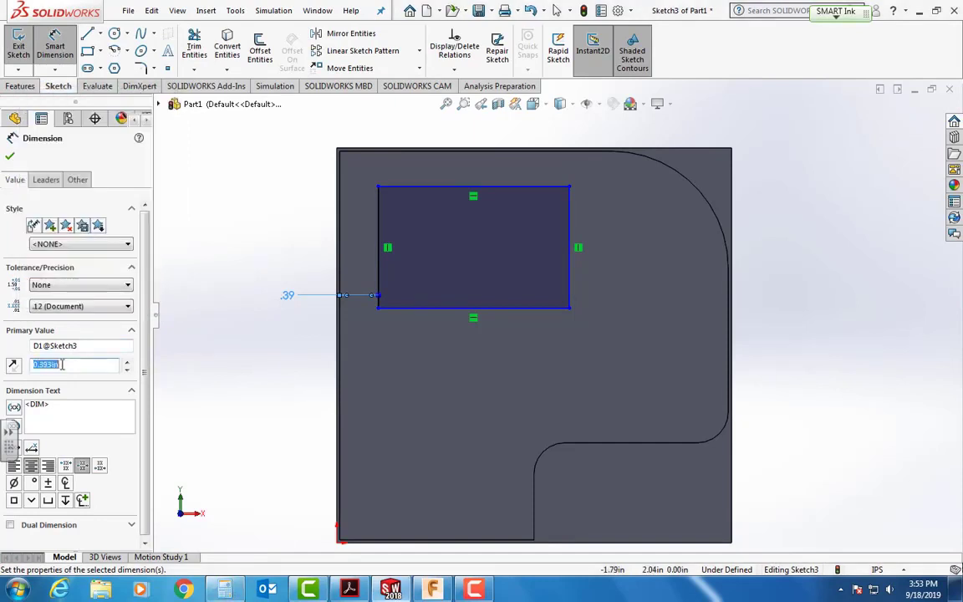
click(224, 588)
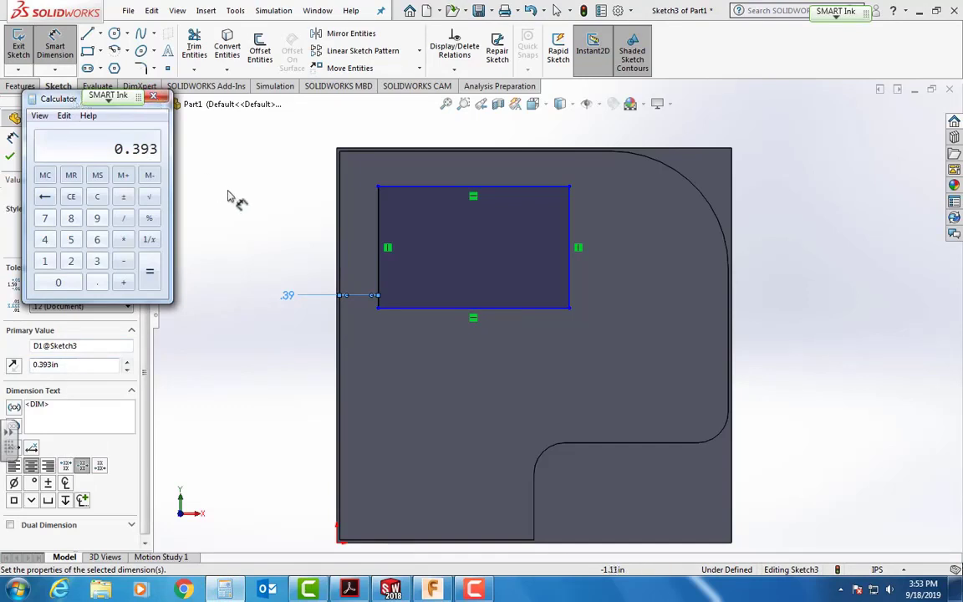
click(238, 595)
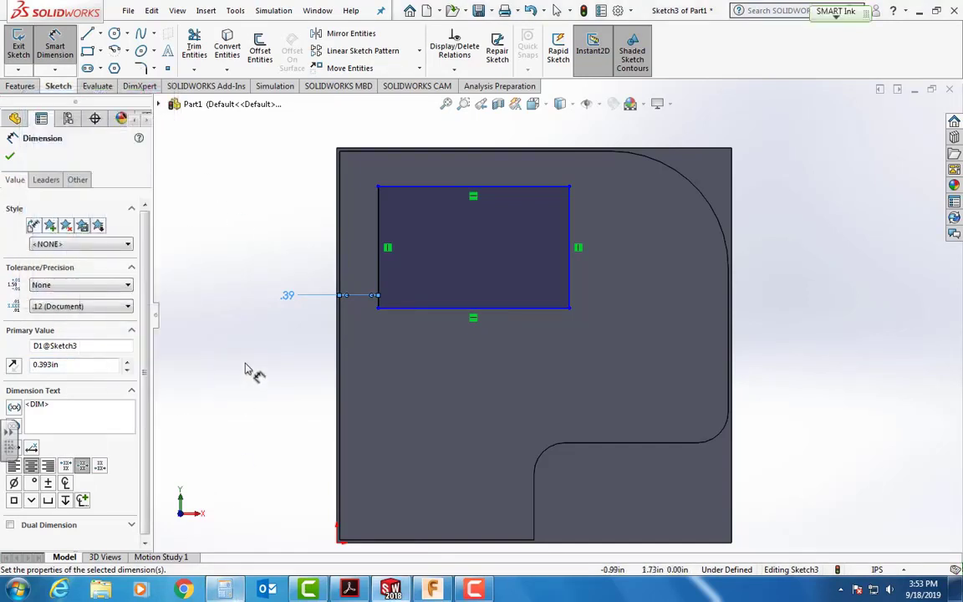
Place a vertical dimension between the profile's bottom edge and the rectangle's bottom side, outside the block
click(418, 541)
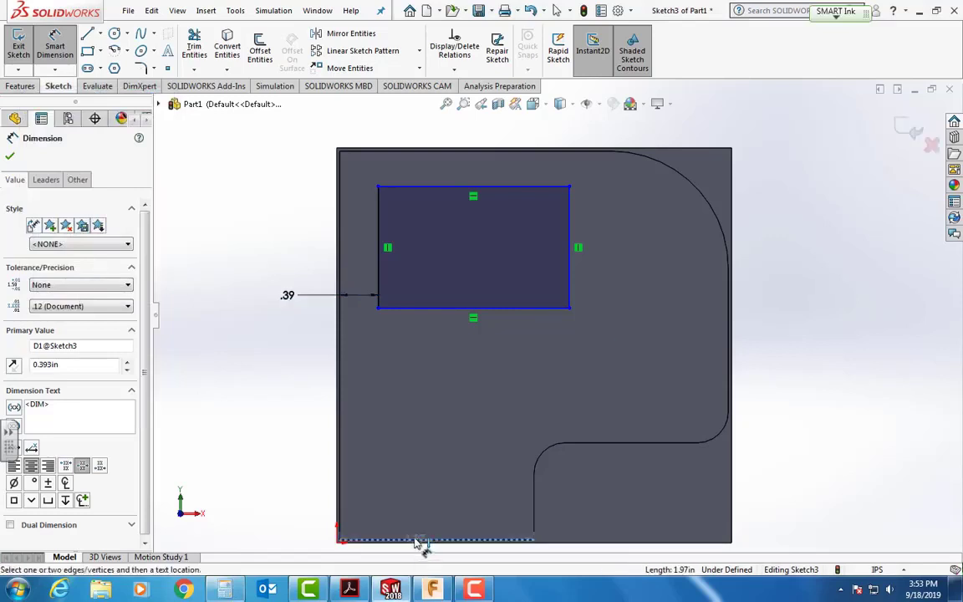
click(420, 309)
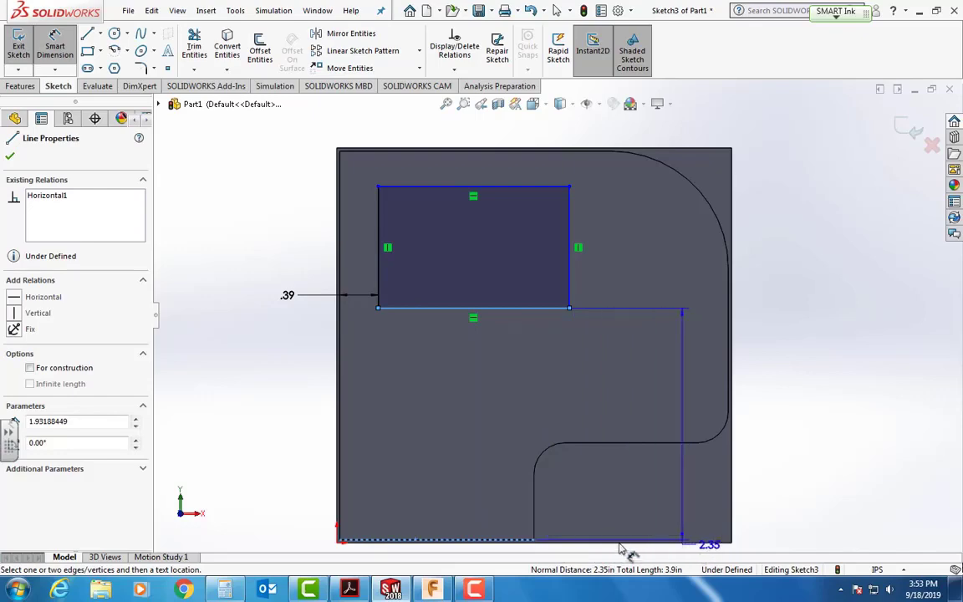
click(294, 438)
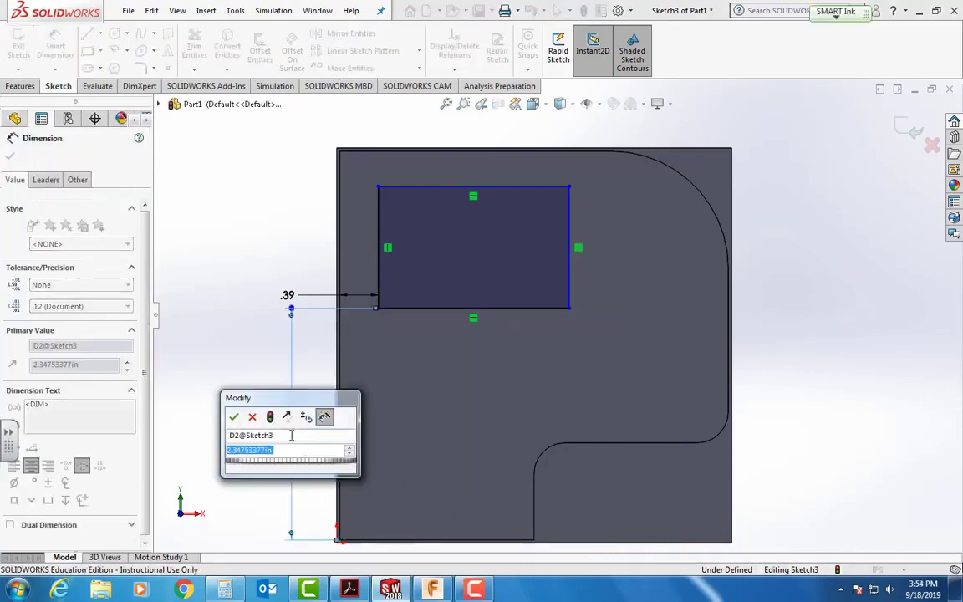
Check the pocket centre's height on the drawing in Acrobat, and set the rectangle's vertical offset in SOLIDWORKS to 2.755-.984 in
click(350, 590)
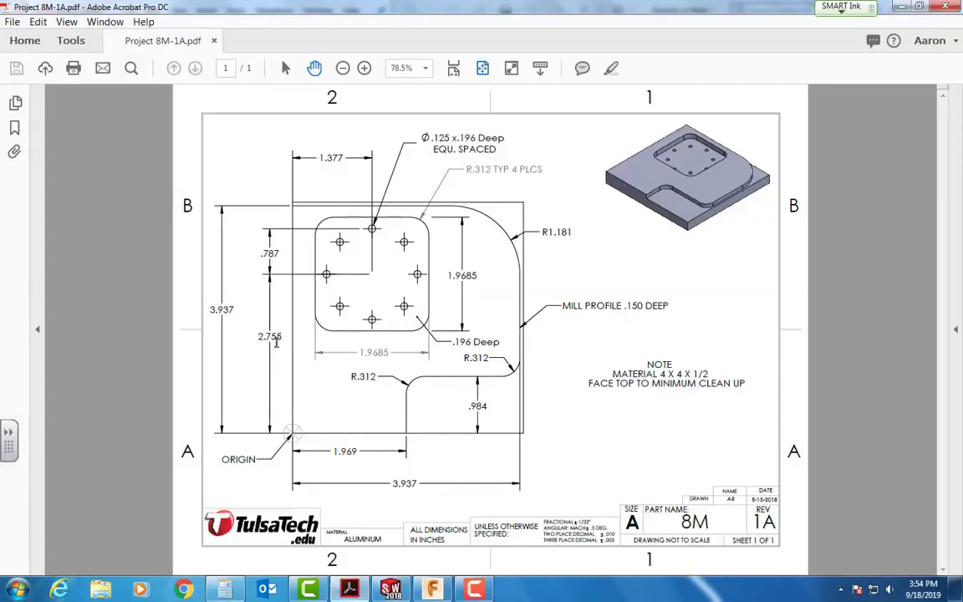
key(alt+Tab)
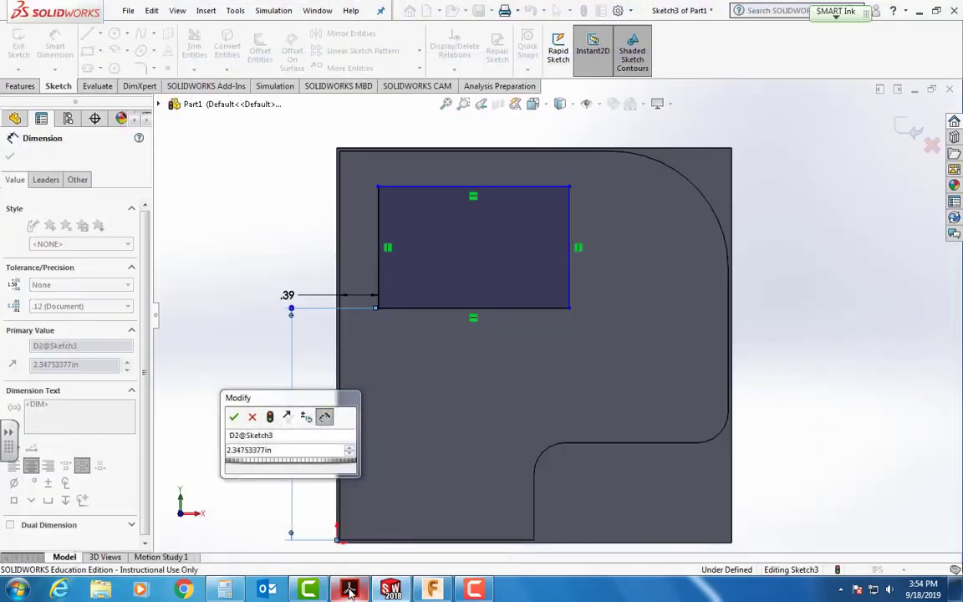
double_click(266, 451)
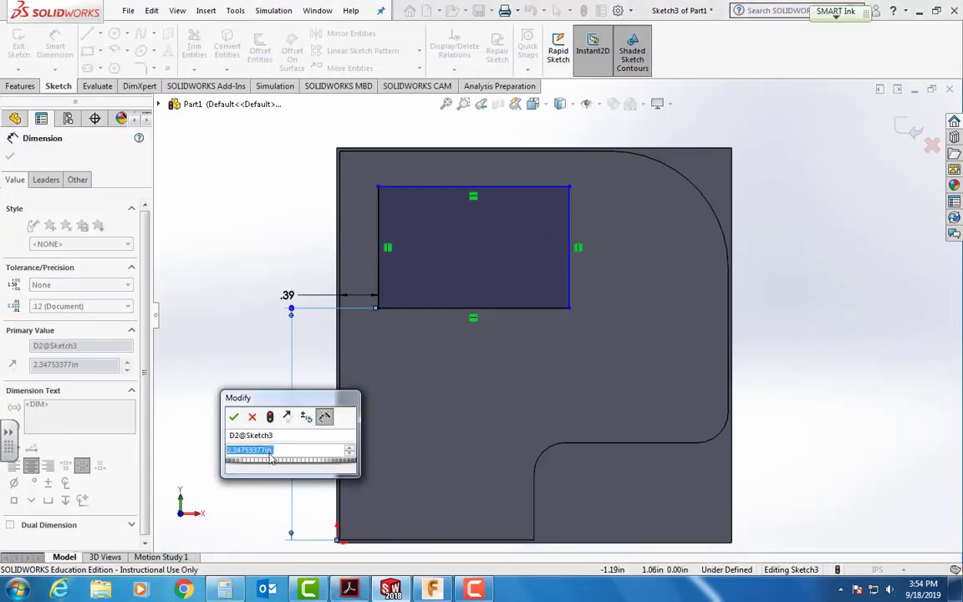
text(2.755)
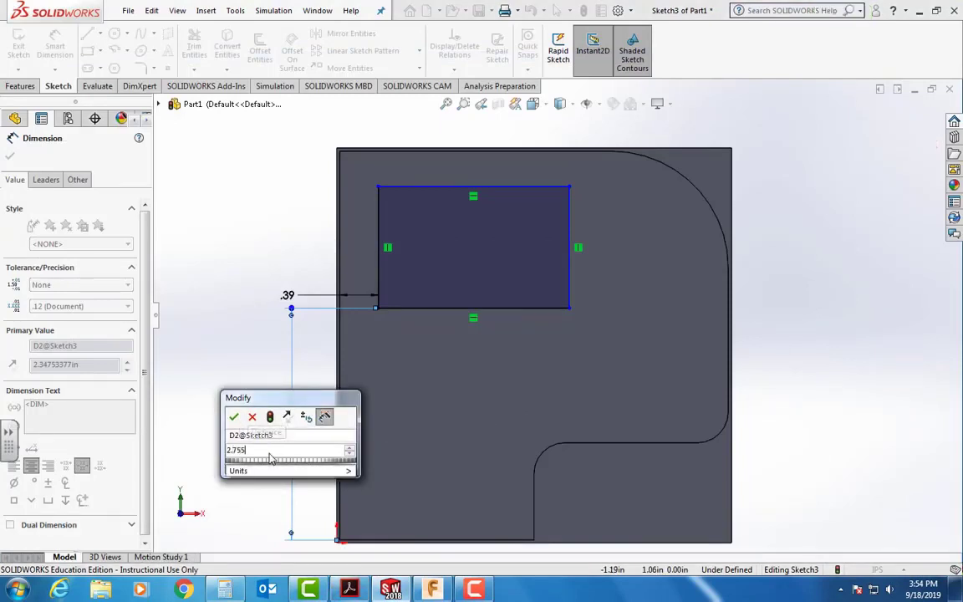
text(-)
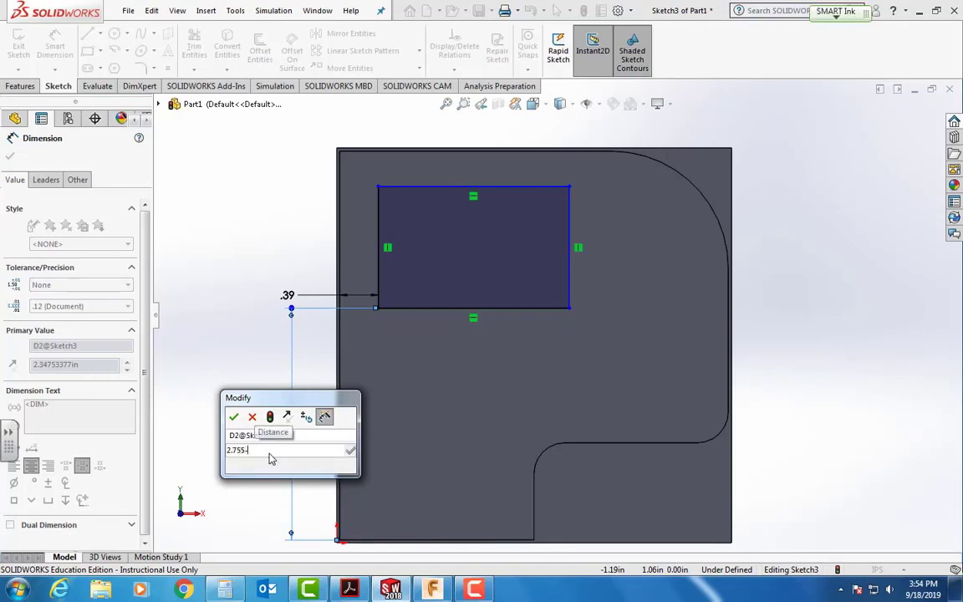
text(.984)
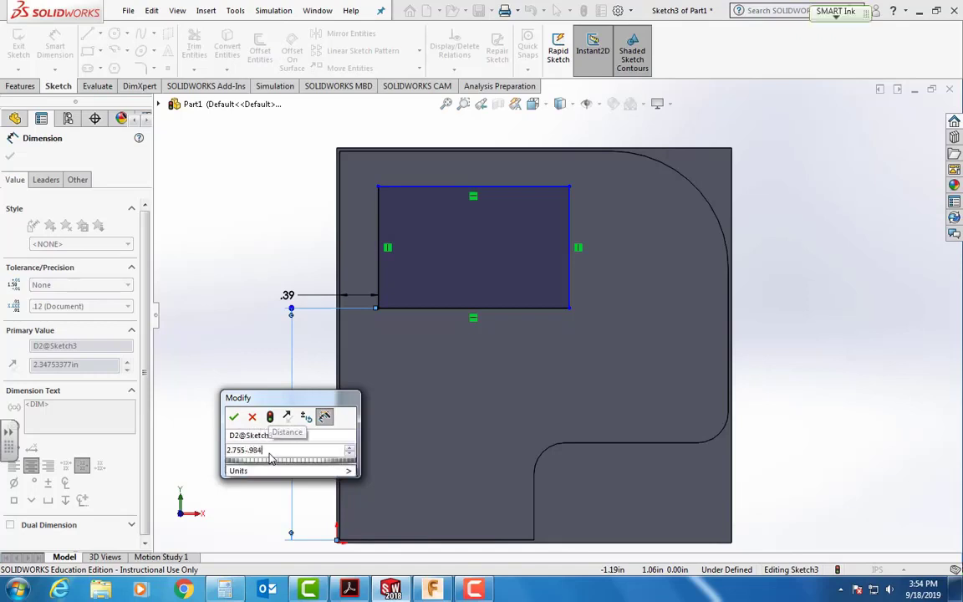
key(Return)
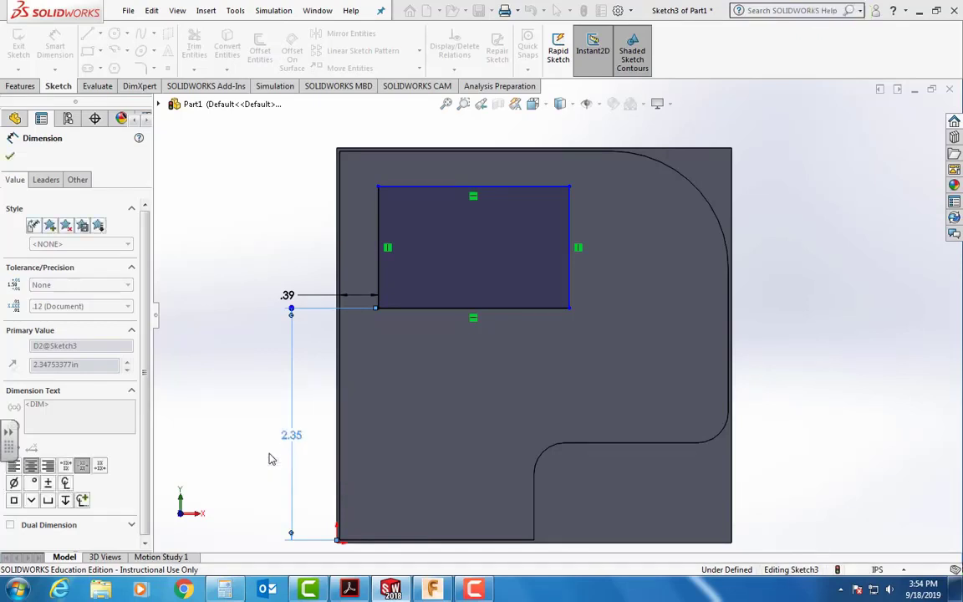
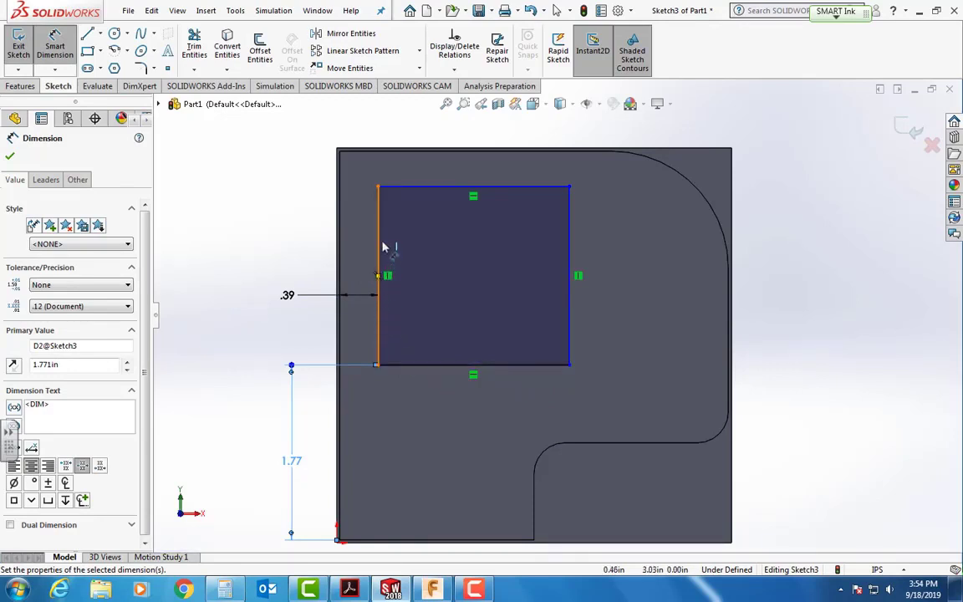
Dimension the rectangle's right side, setting its height to 1.9685 in
click(571, 253)
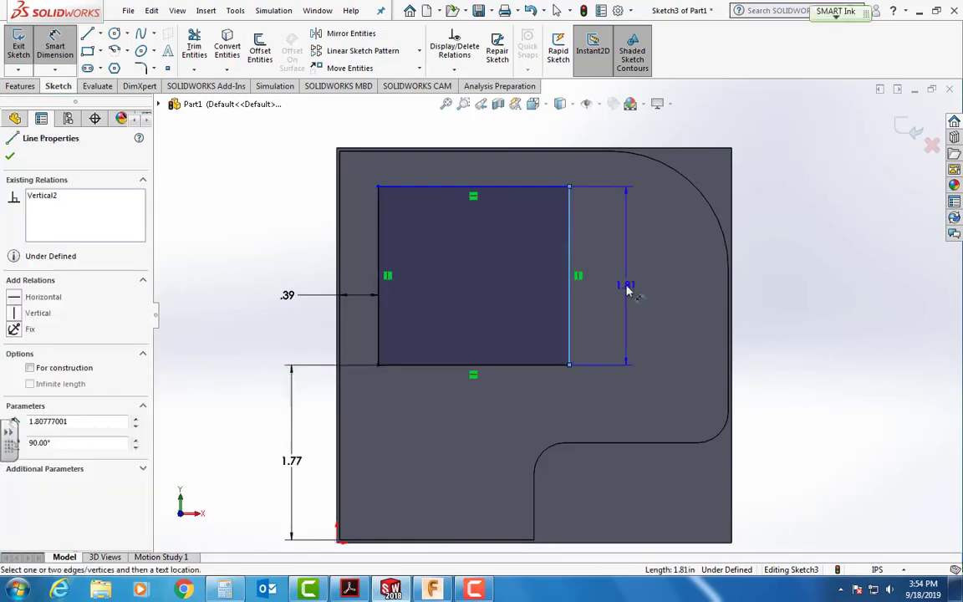
click(627, 288)
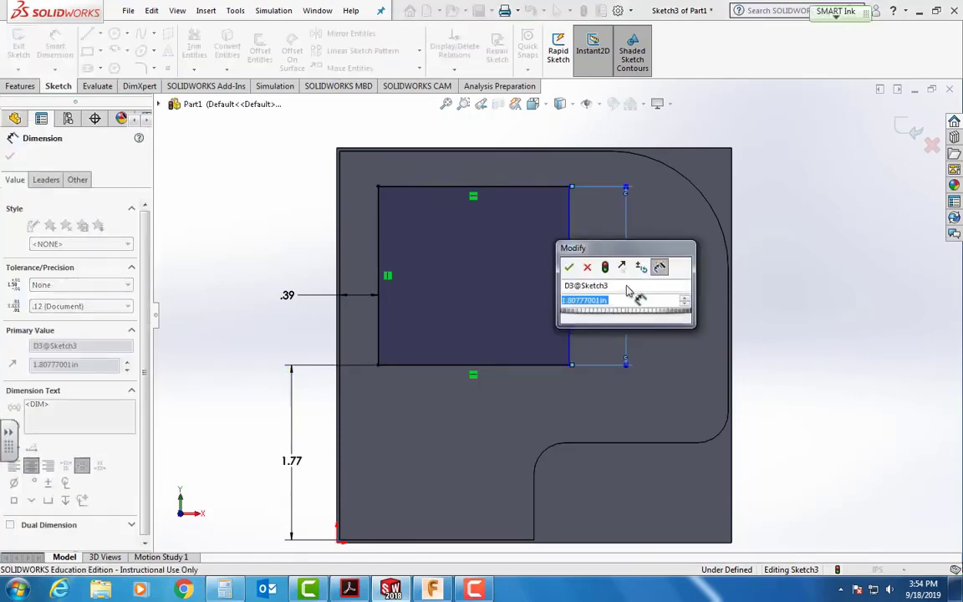
text(1.)
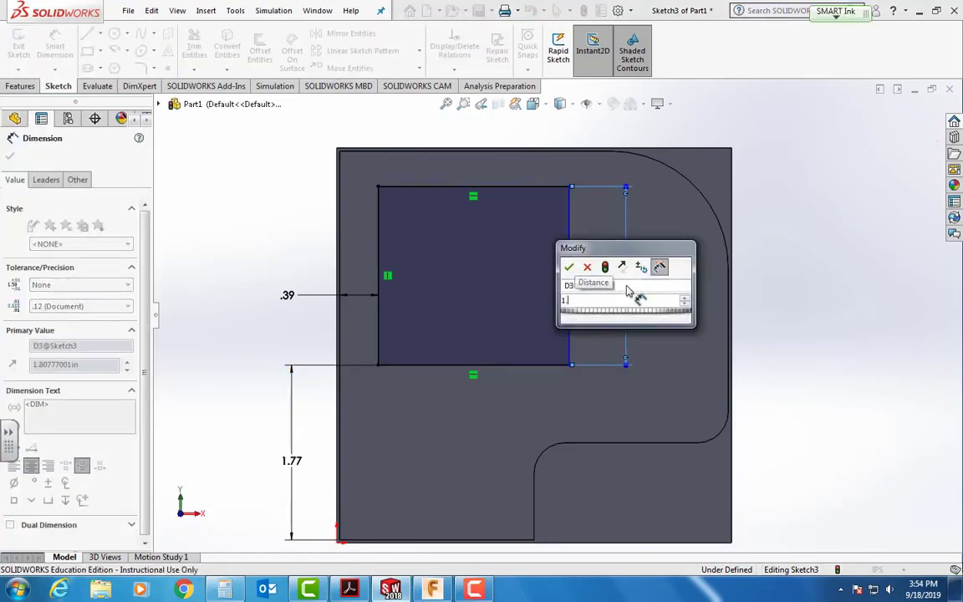
text(9)
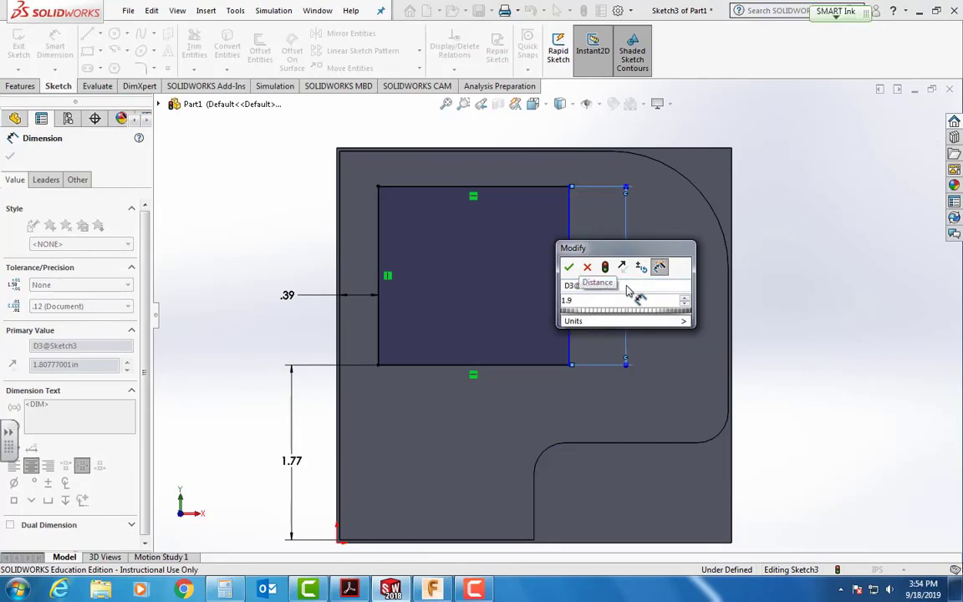
text(685)
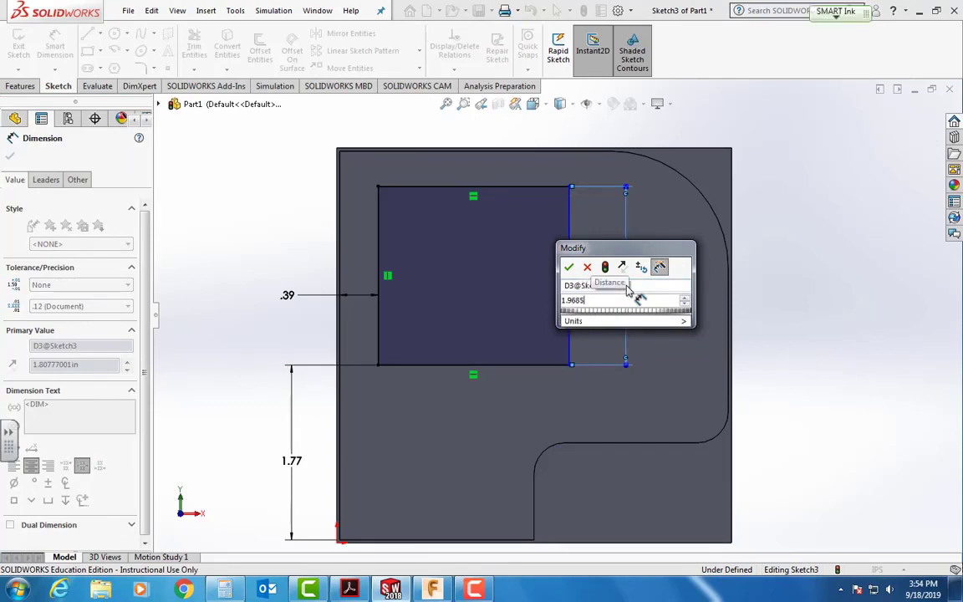
key(Return)
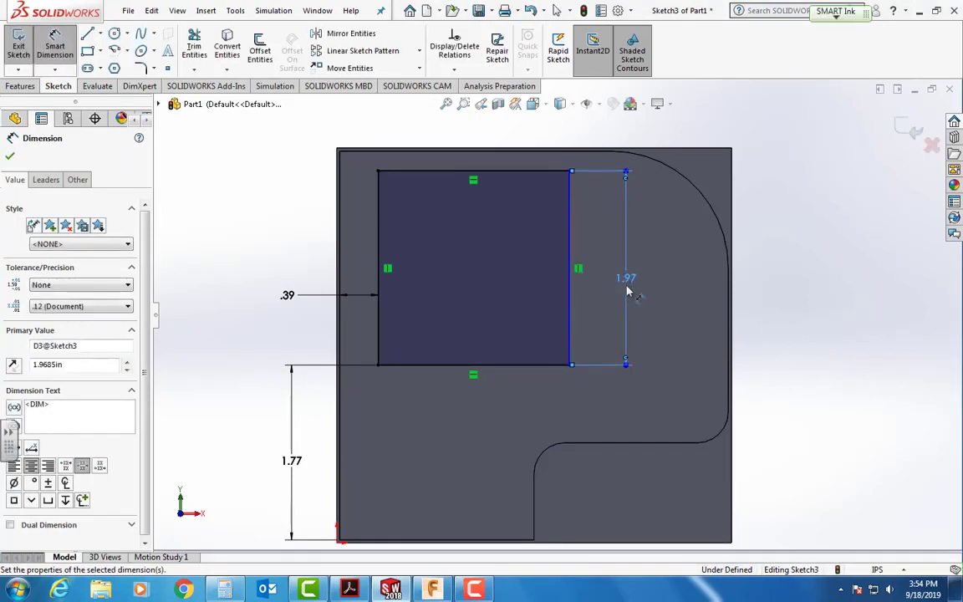
Dimension the rectangle's bottom side, setting its width to 1.9685 in
click(433, 372)
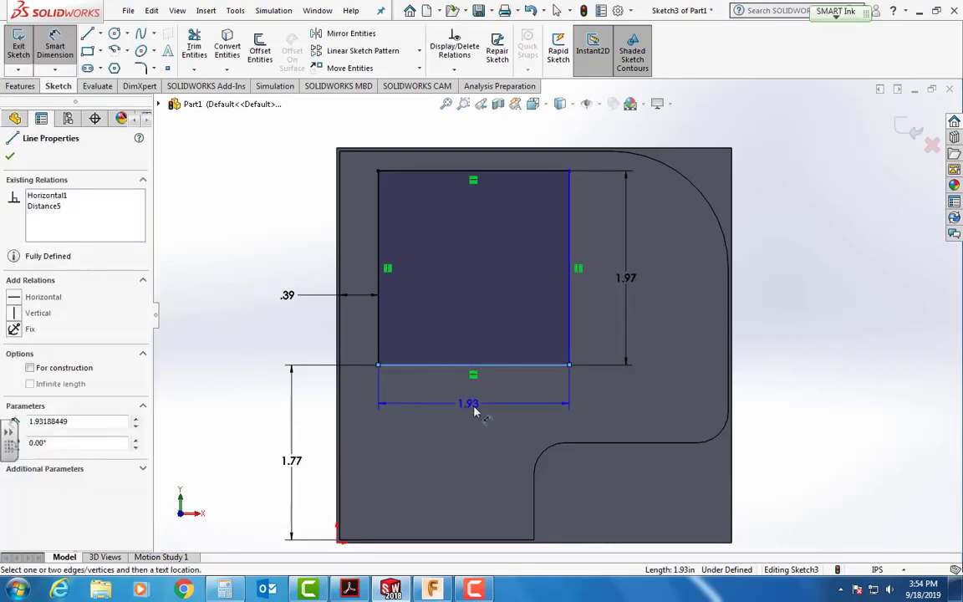
click(473, 413)
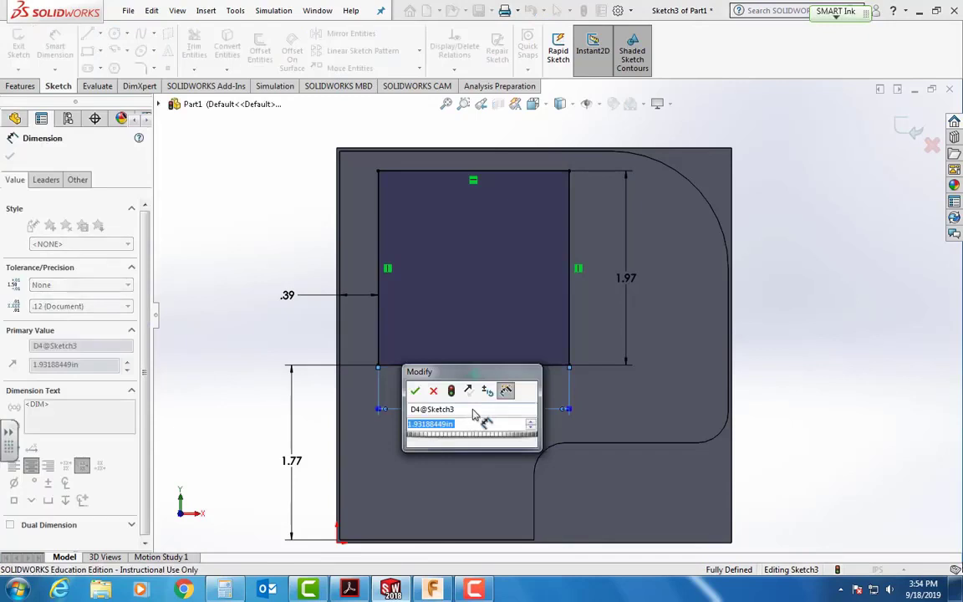
text(1.)
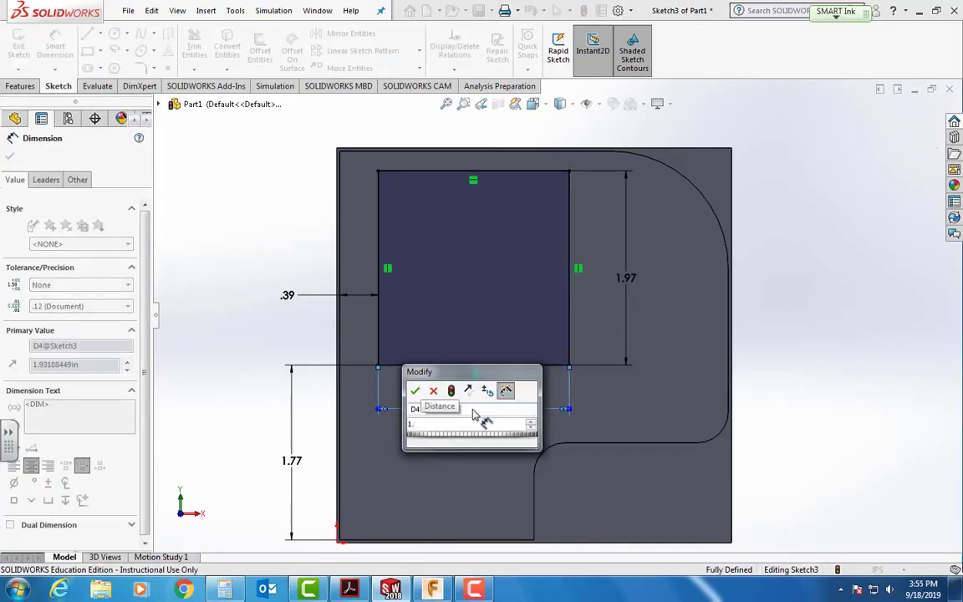
text(9685)
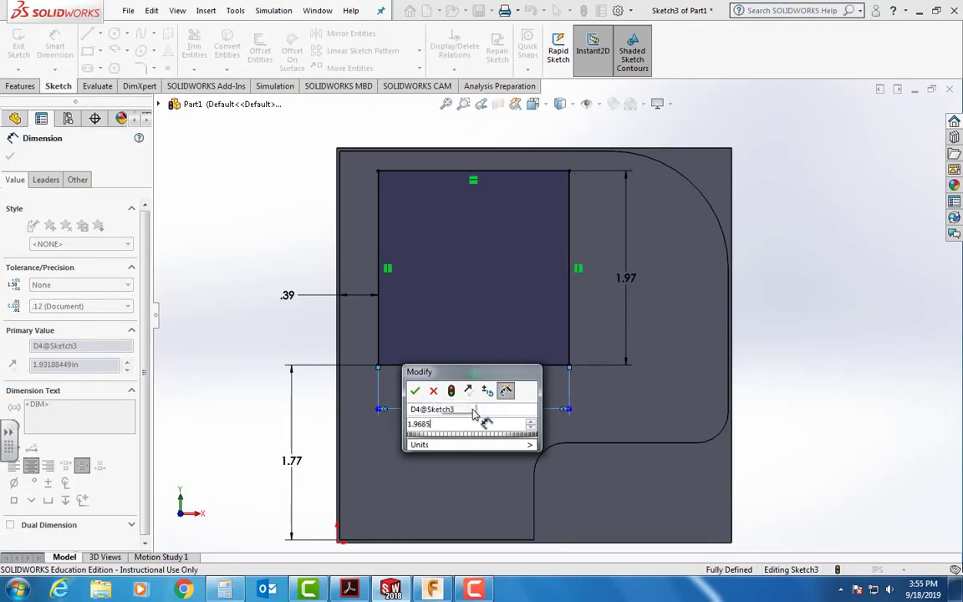
key(Return)
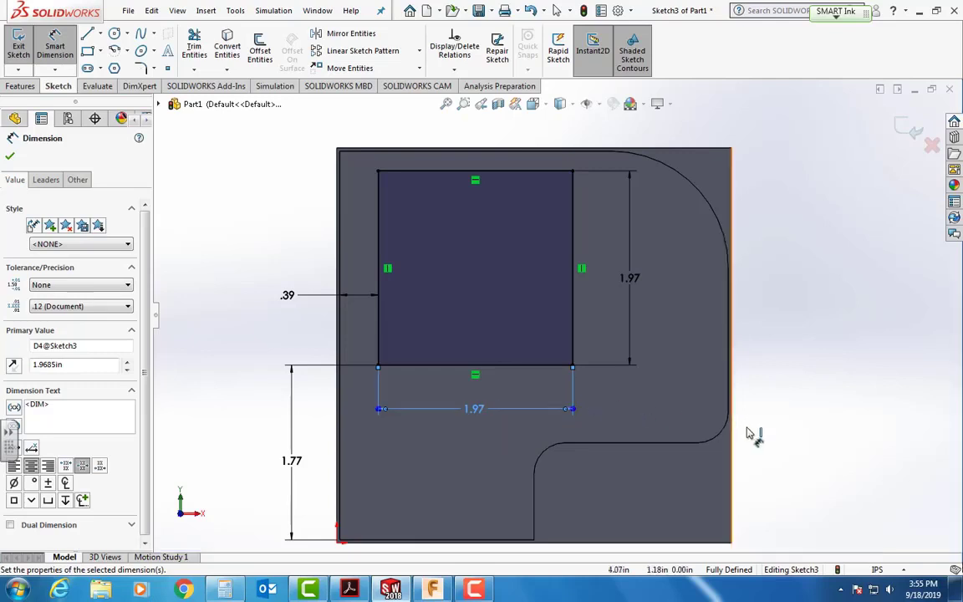
Set the document's length units to four decimal places (.1234), keeping the IPS unit system
click(904, 571)
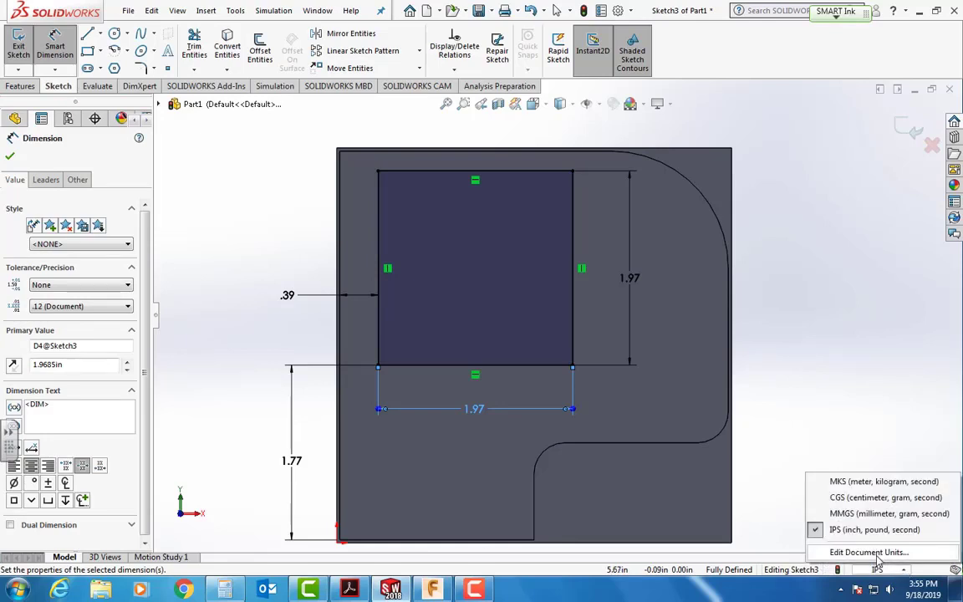
click(877, 559)
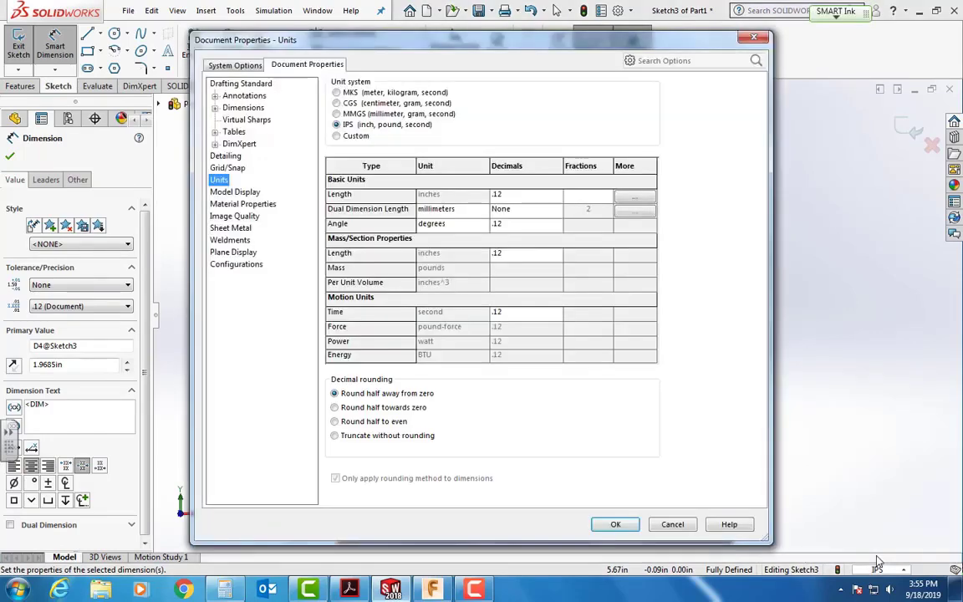
click(527, 197)
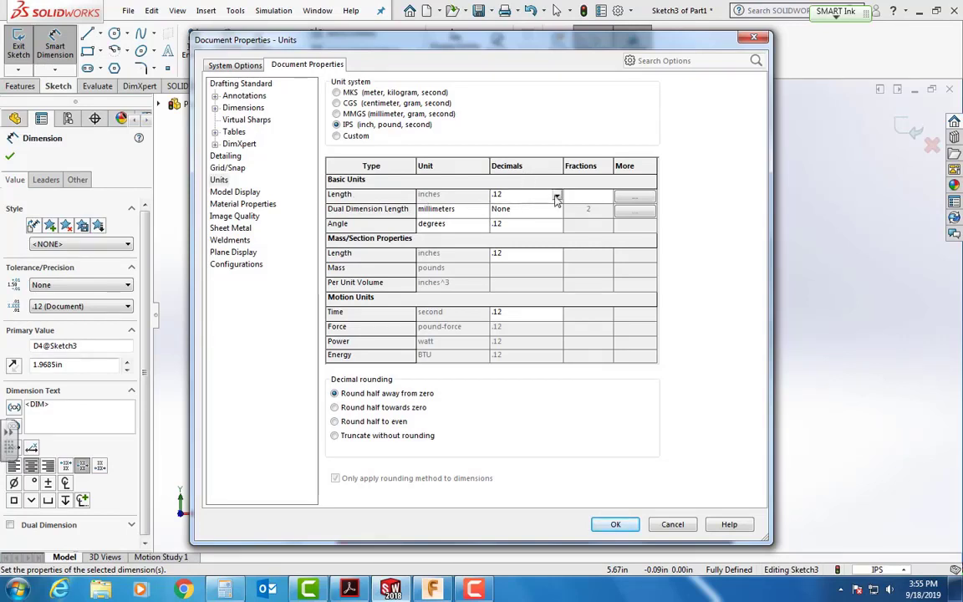
click(556, 197)
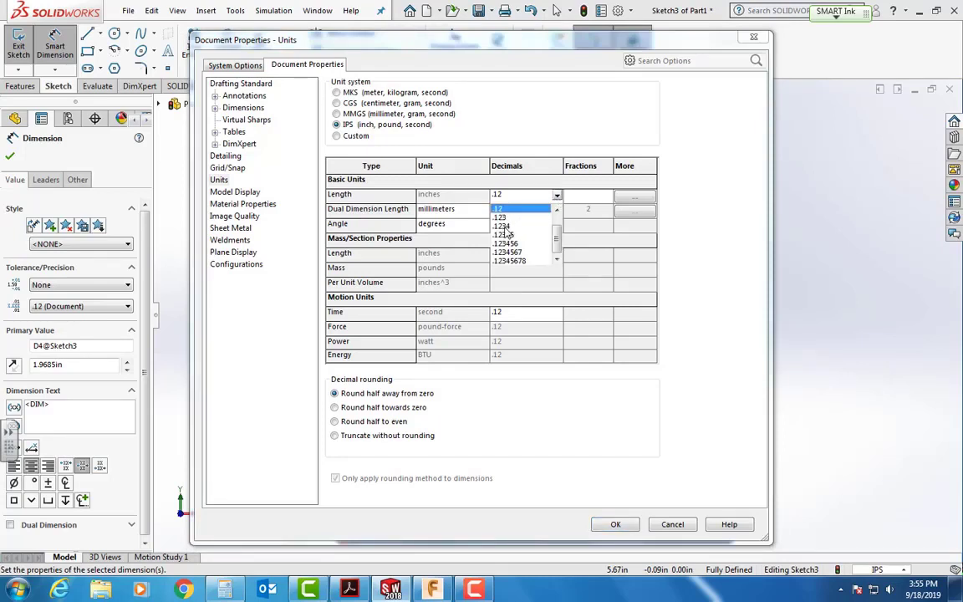
click(505, 226)
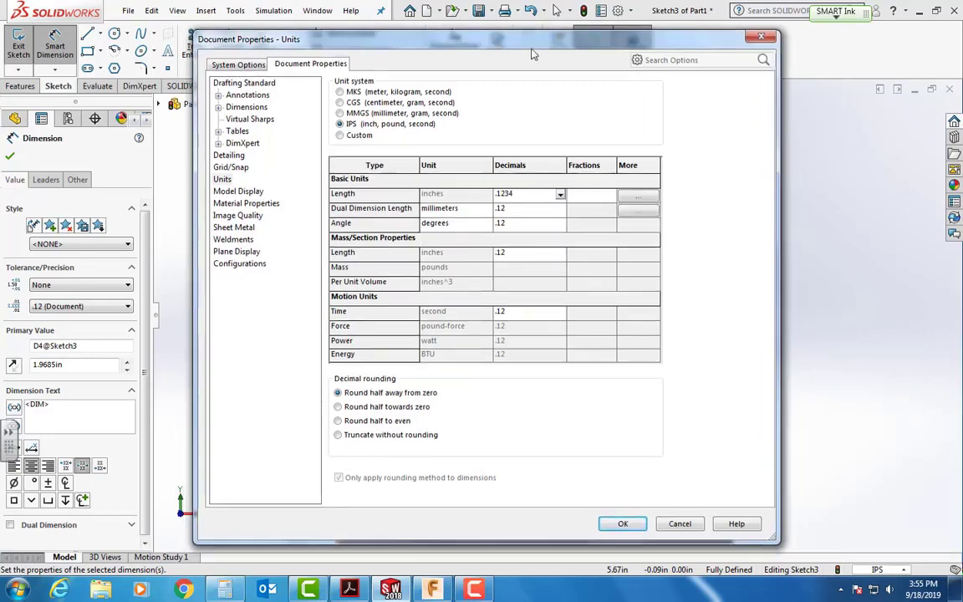
mouse_move(499, 48)
mouse_down()
mouse_move(778, 84)
mouse_move(769, 58)
mouse_up()
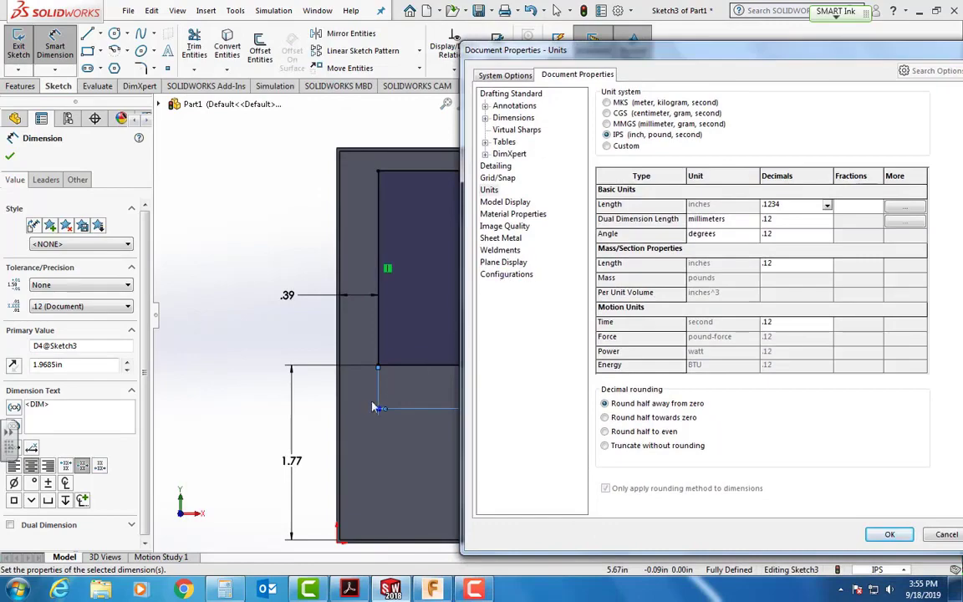
drag(691, 50, 133, 102)
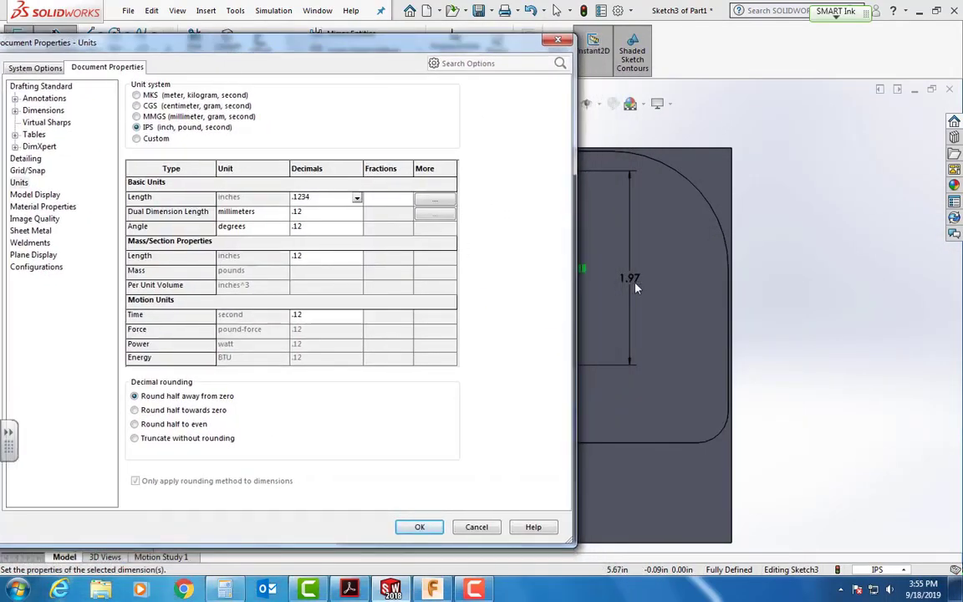
click(428, 526)
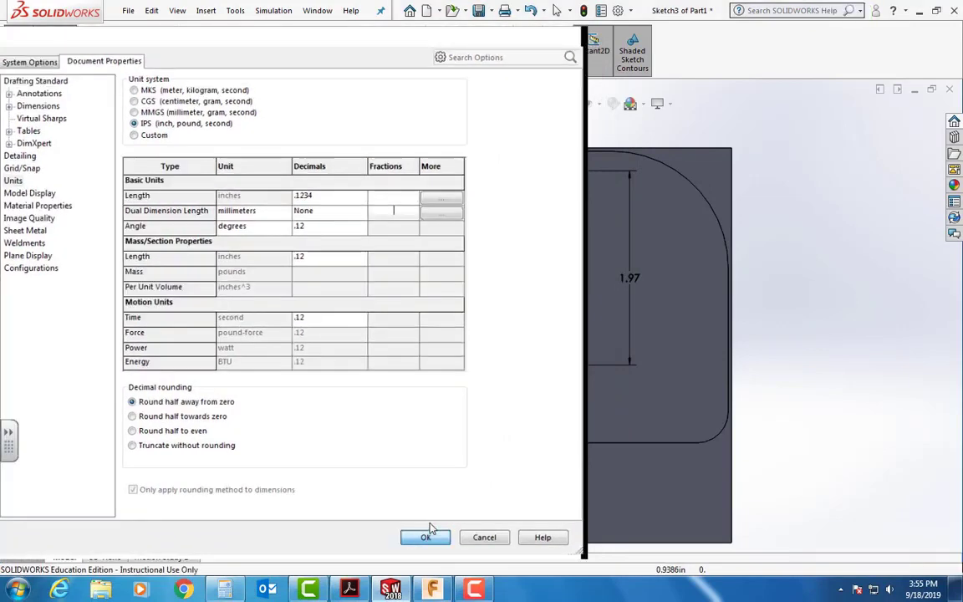
Finish the 1.9685 in square's sketch and start an Extruded Cut from it
click(773, 347)
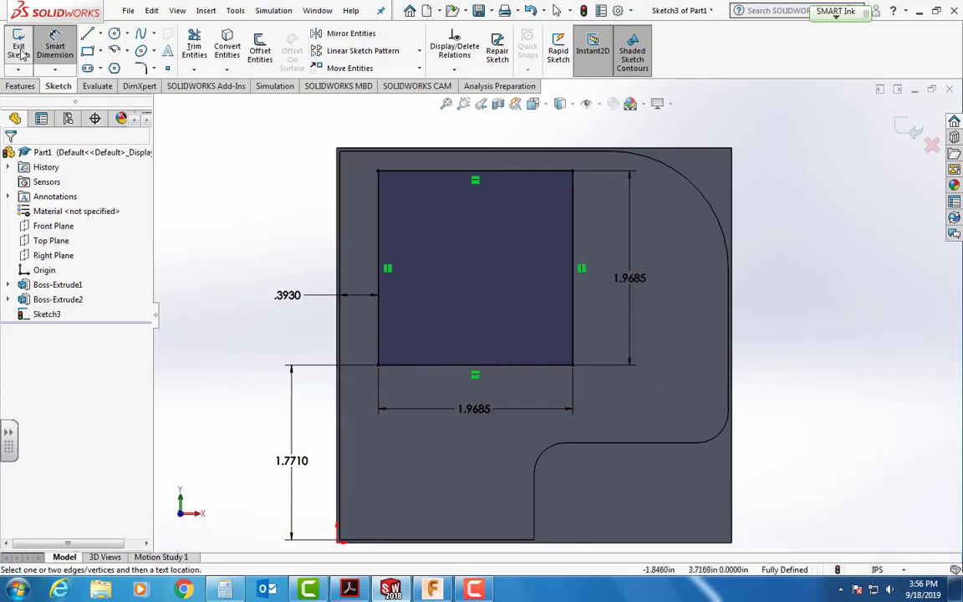
click(20, 52)
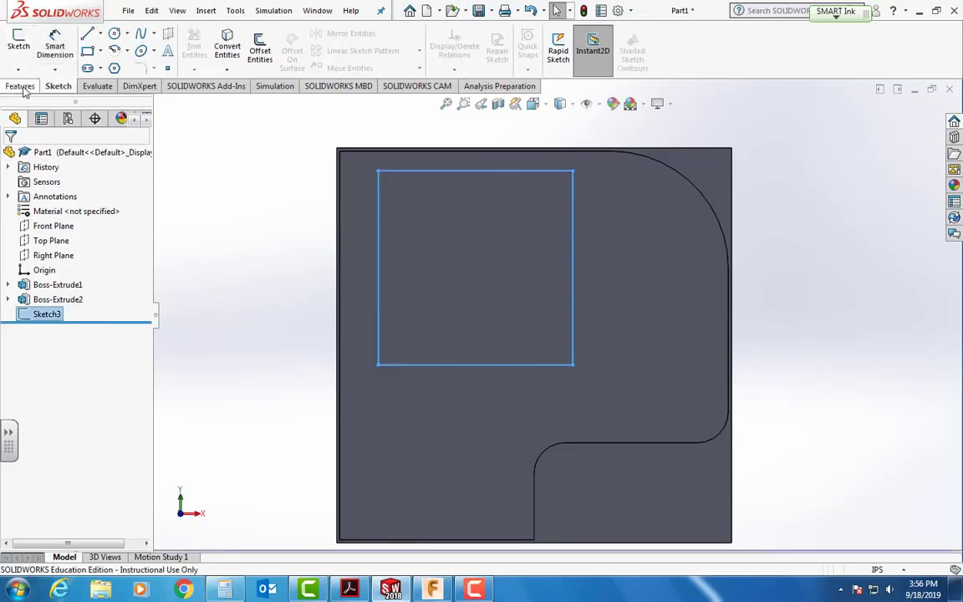
click(20, 86)
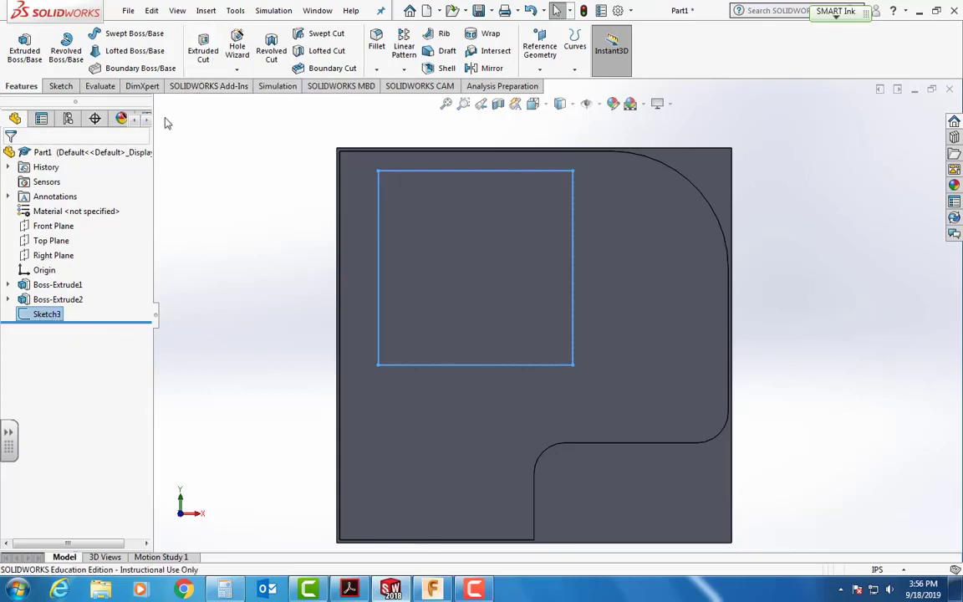
click(204, 52)
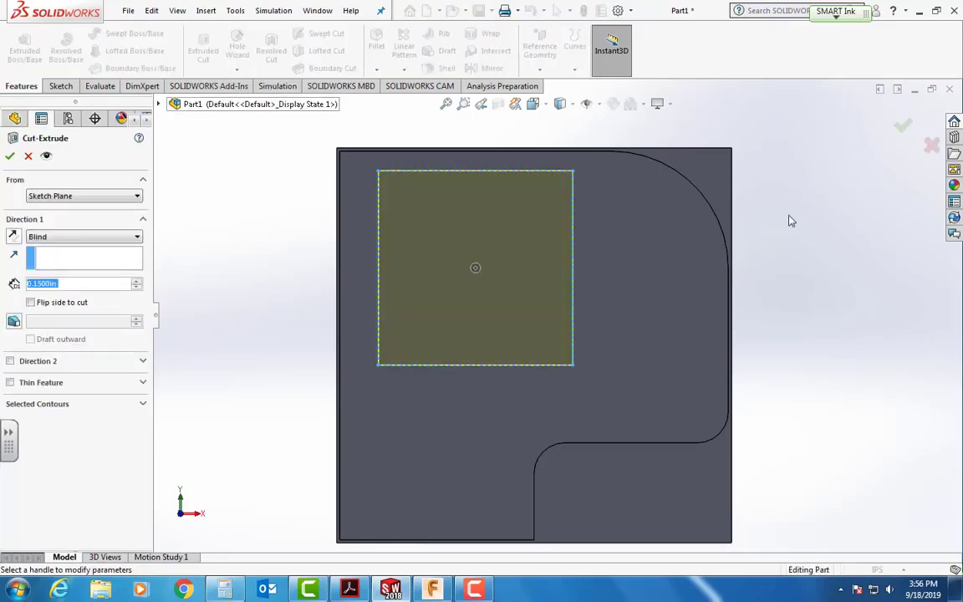
Check the pocket depth on the drawing in Acrobat, and cut the square 0.196 in deep in SOLIDWORKS
mouse_move(791, 215)
middle_down()
mouse_move(753, 243)
mouse_move(680, 264)
mouse_move(710, 247)
mouse_move(749, 247)
middle_up()
mouse_move(448, 272)
middle_down()
mouse_move(488, 238)
mouse_move(423, 333)
mouse_move(314, 241)
mouse_move(303, 163)
mouse_move(303, 194)
mouse_move(292, 193)
middle_up()
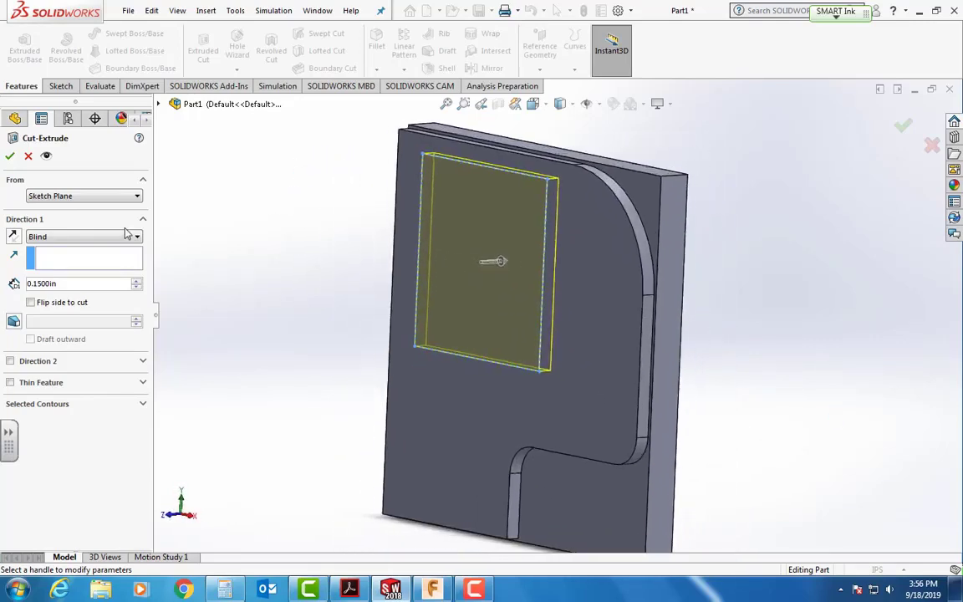
click(349, 585)
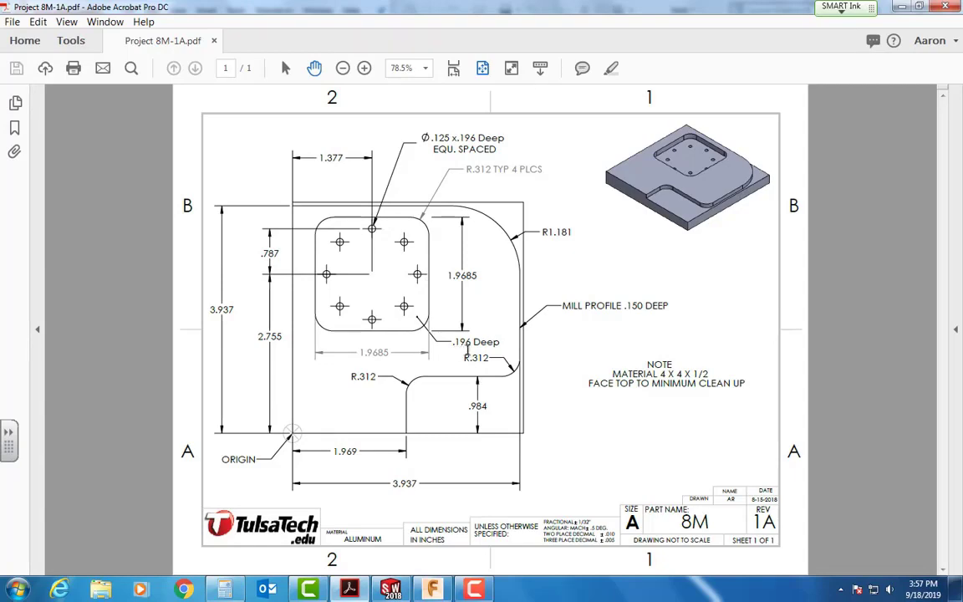
key(alt+Tab)
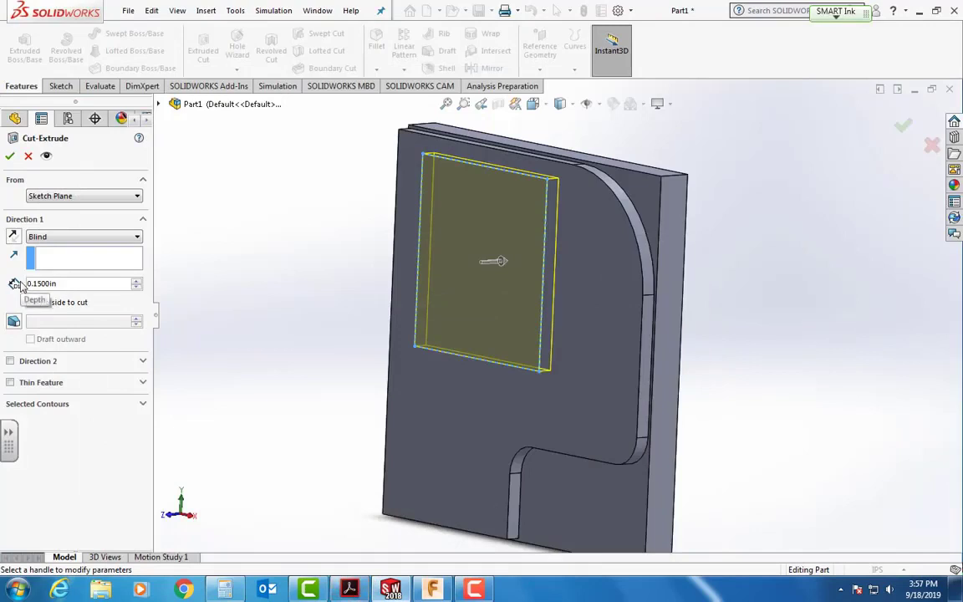
drag(61, 284, 14, 284)
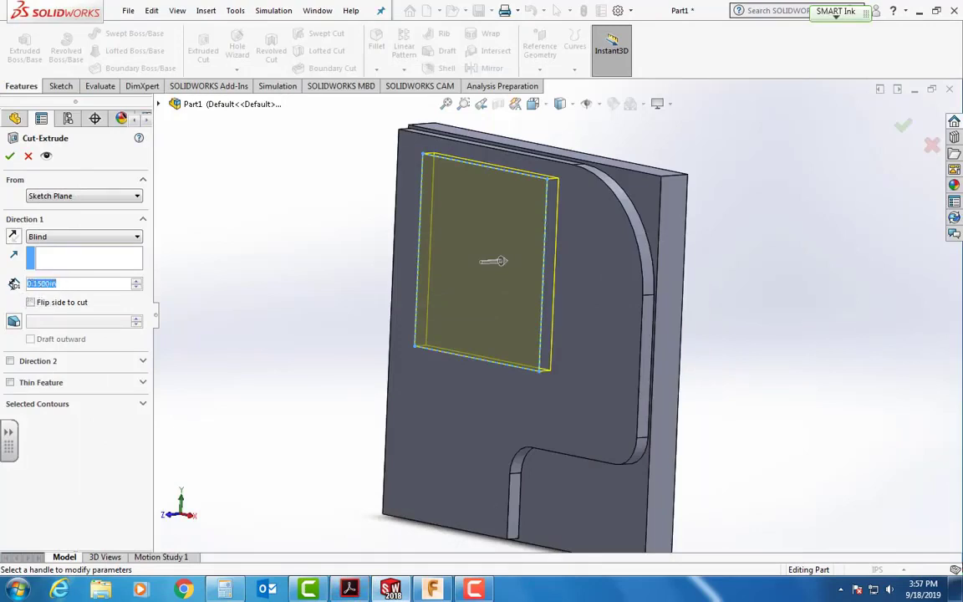
text(.196)
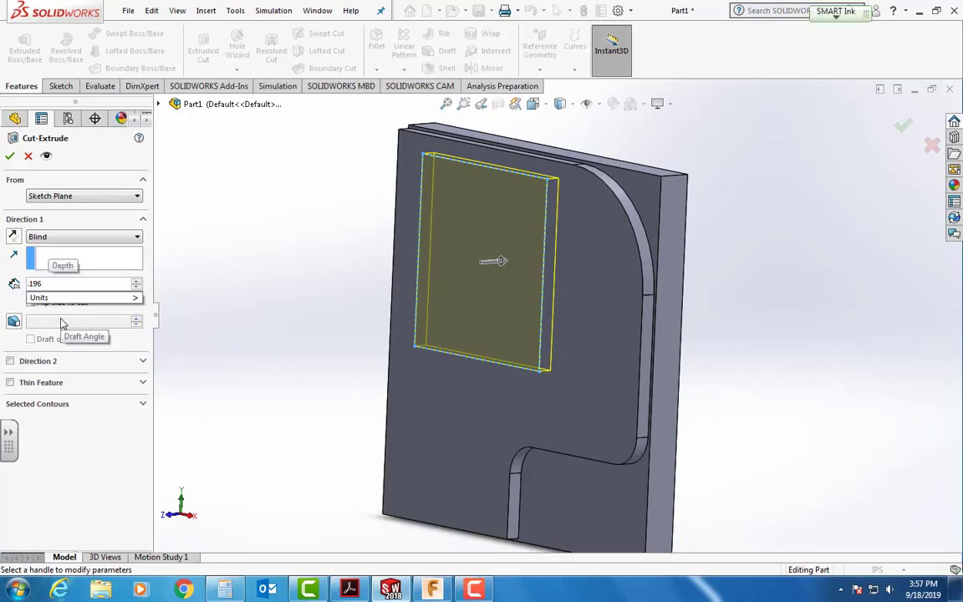
key(Return)
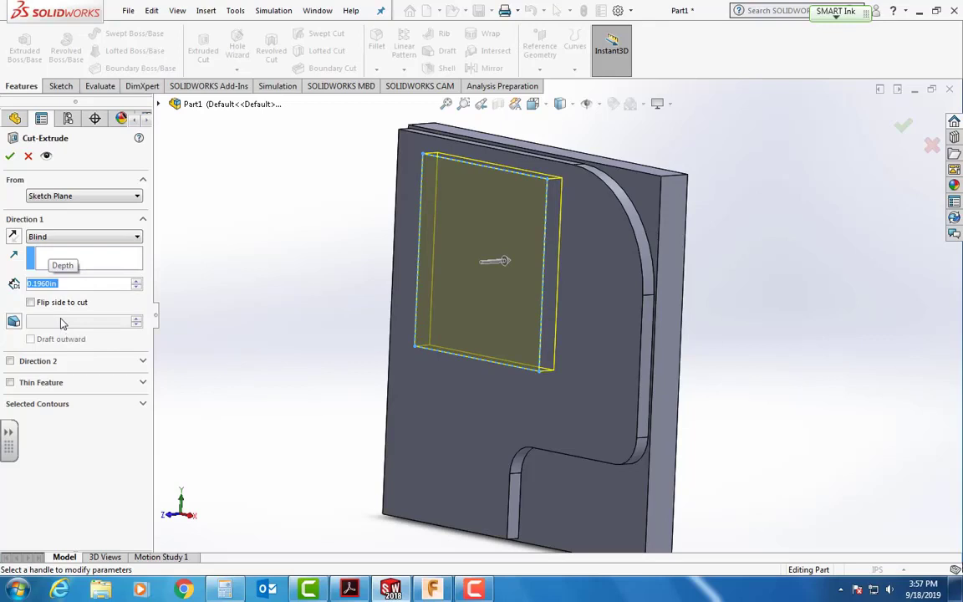
key(Return)
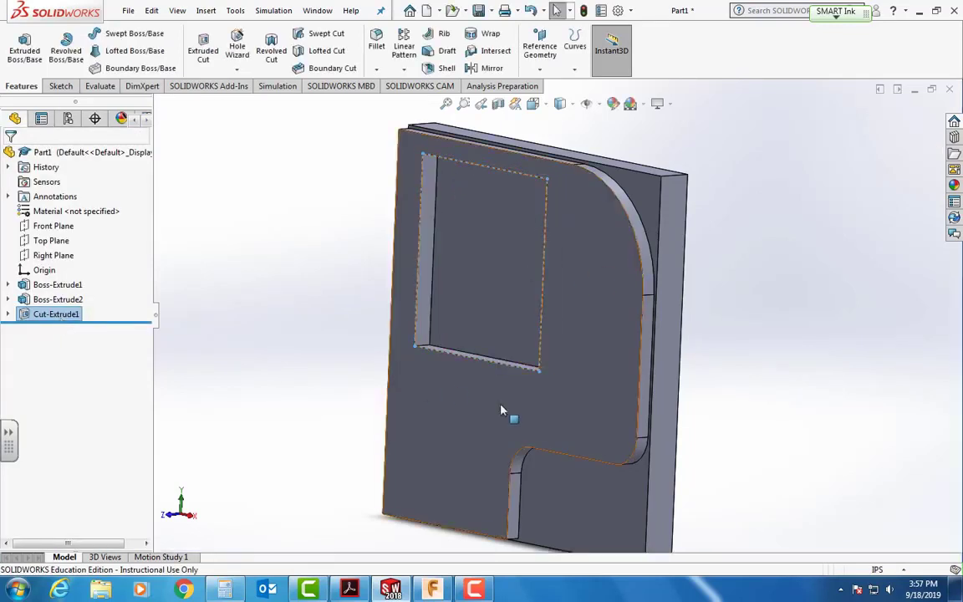
Start a constant size fillet, check the pocket's corner radius on the drawing in Acrobat, and set the radius to 0.312 in in SOLIDWORKS
middle_drag(508, 413, 501, 280)
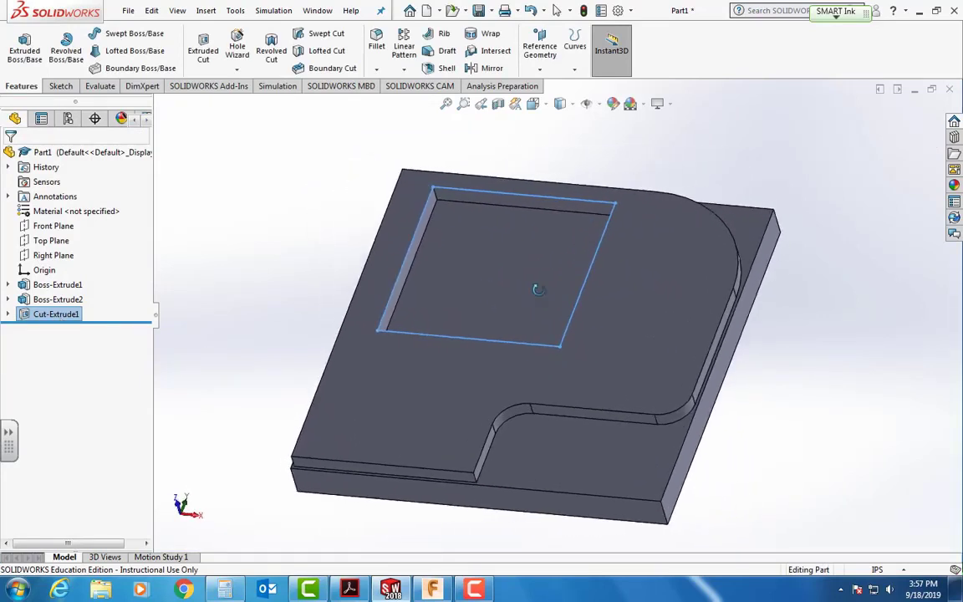
click(448, 265)
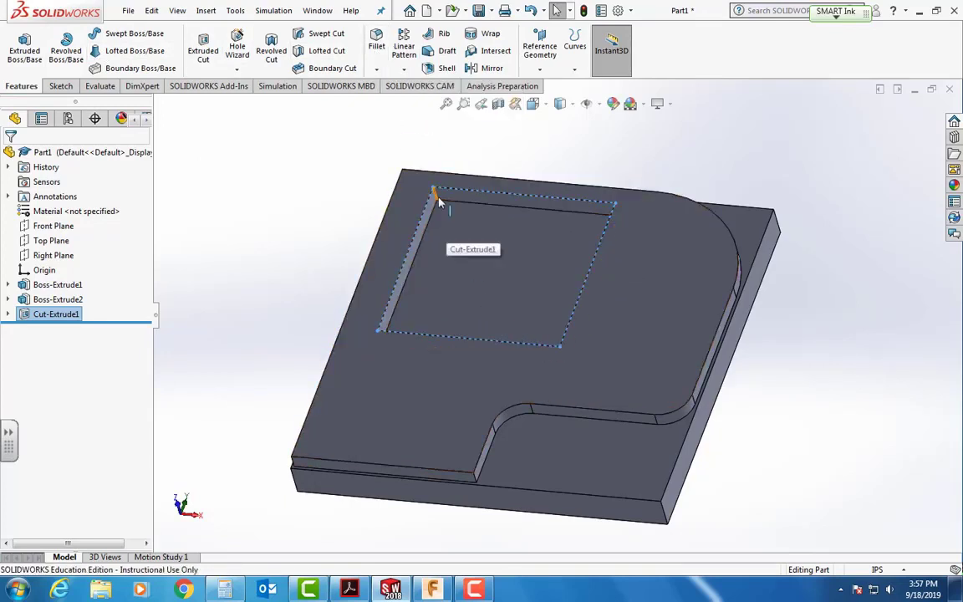
click(377, 49)
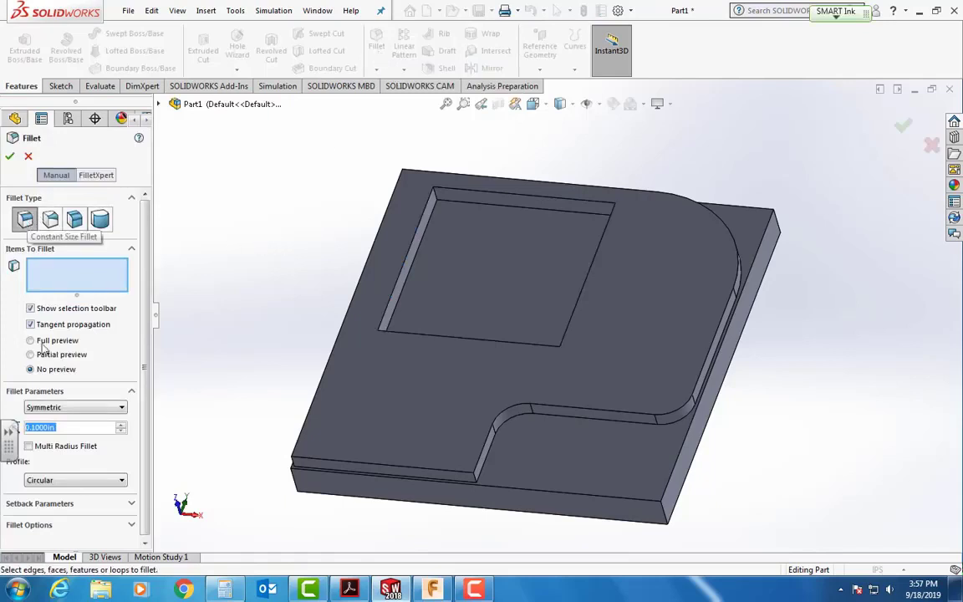
click(26, 219)
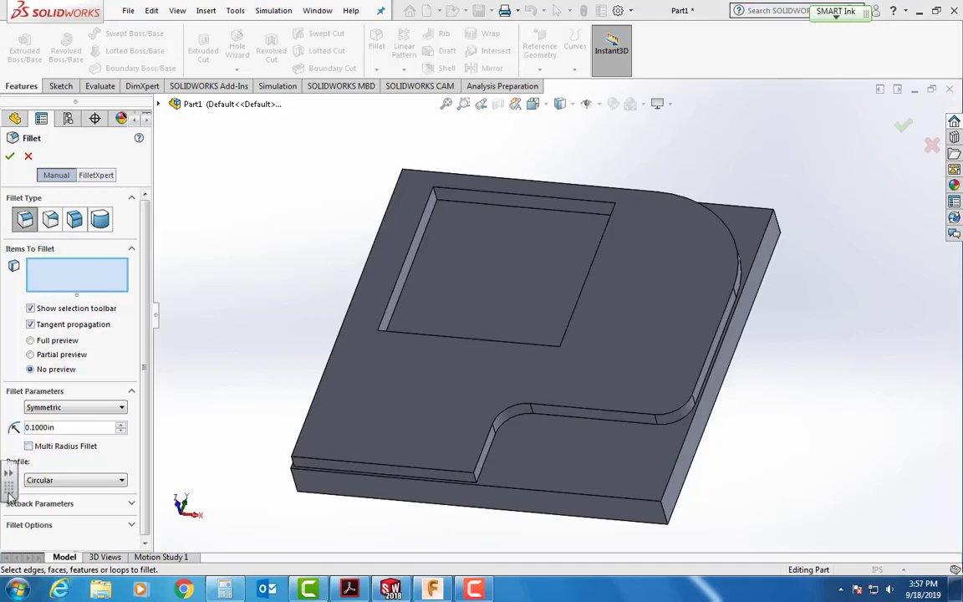
double_click(42, 427)
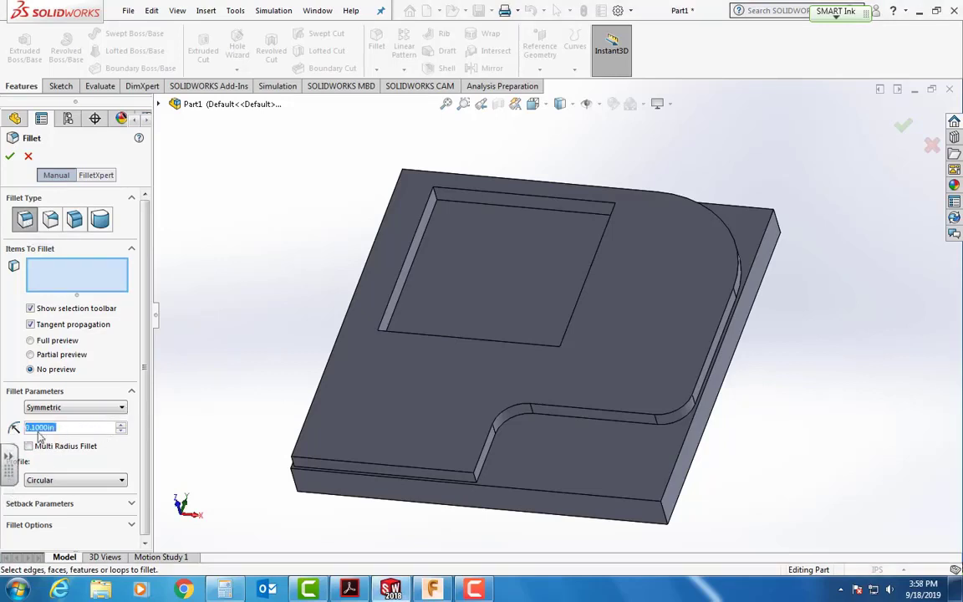
click(349, 589)
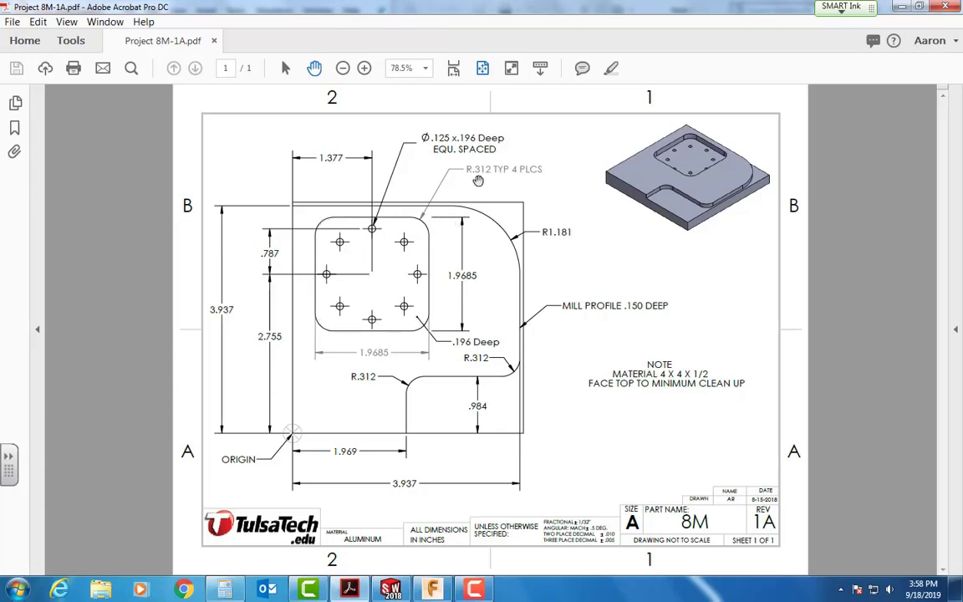
key(alt+Tab)
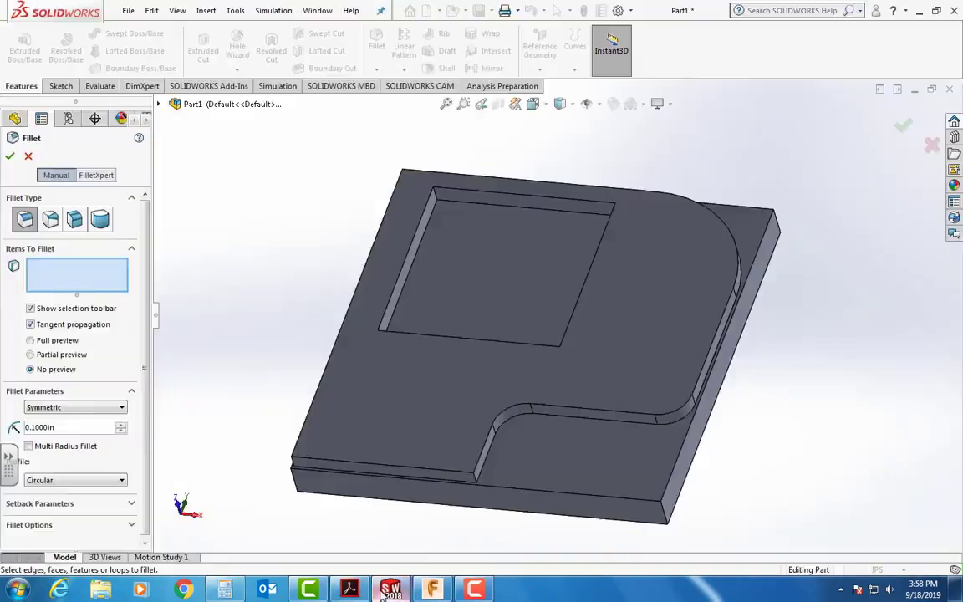
double_click(71, 429)
drag(65, 428, 18, 433)
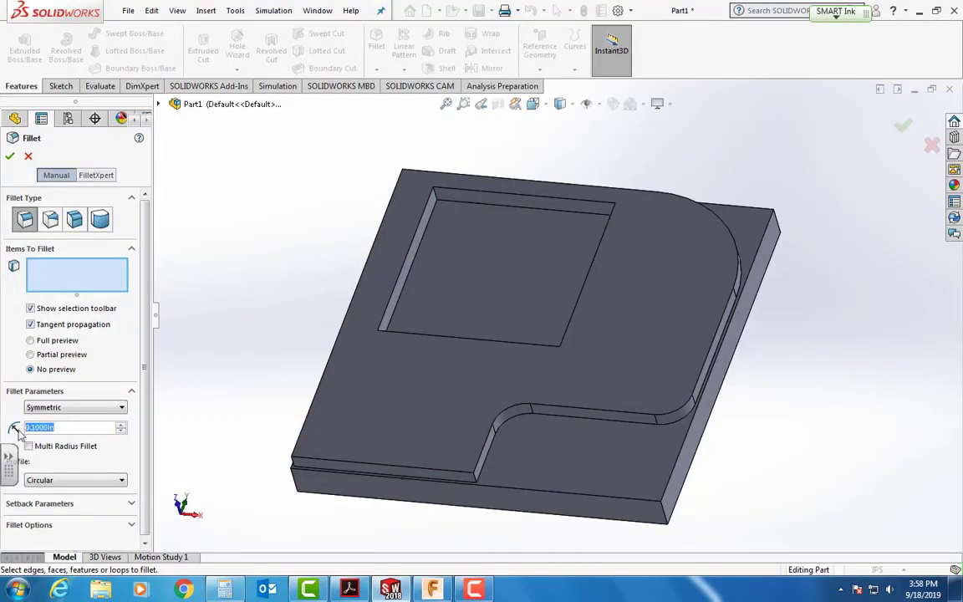
text(.312)
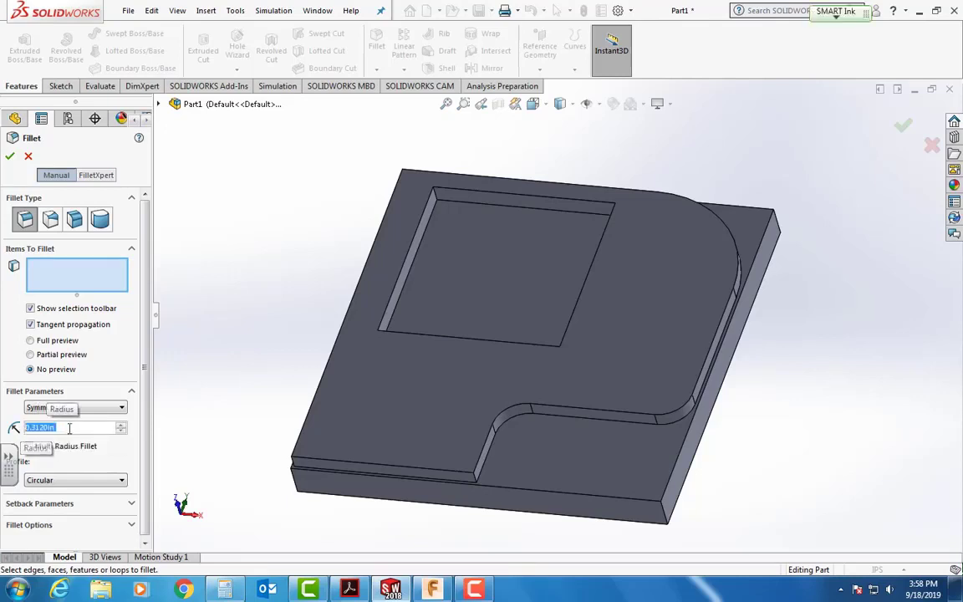
key(Return)
Select the vertical edges at the pocket's two upper corners, along the part's straight top side, for the fillet
middle_drag(333, 464, 441, 259)
scroll(525, 242, down, 5)
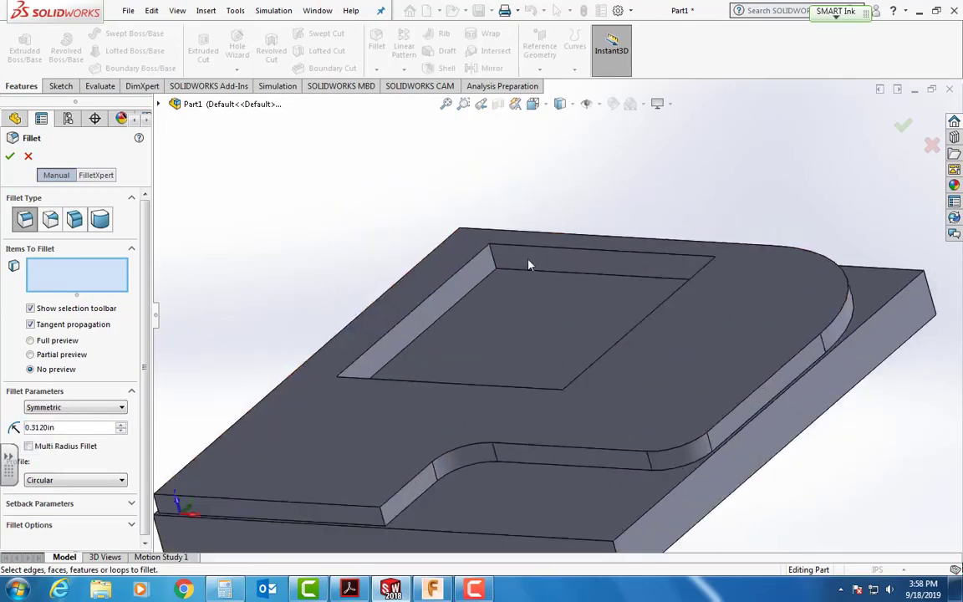
scroll(529, 269, down, 2)
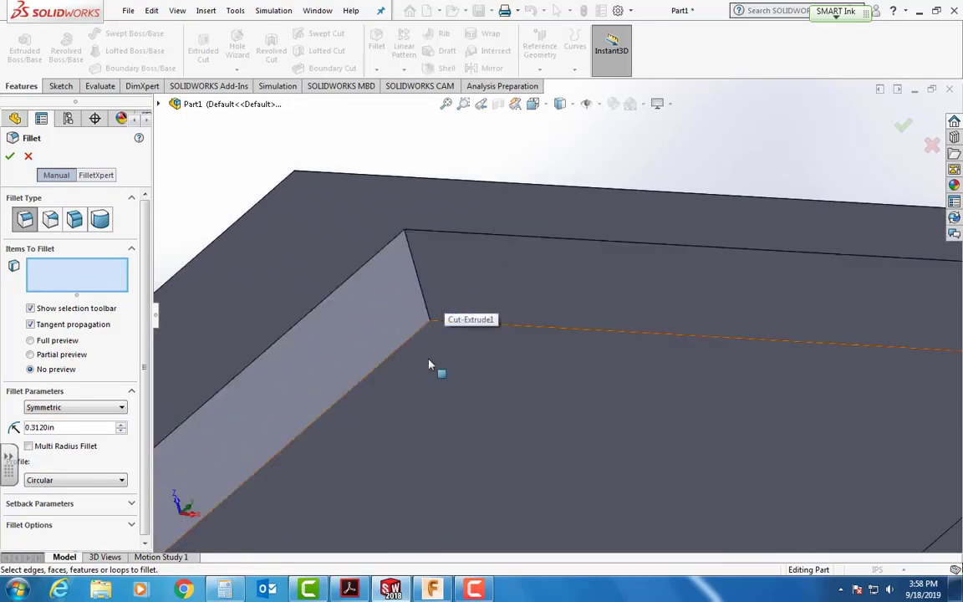
click(424, 297)
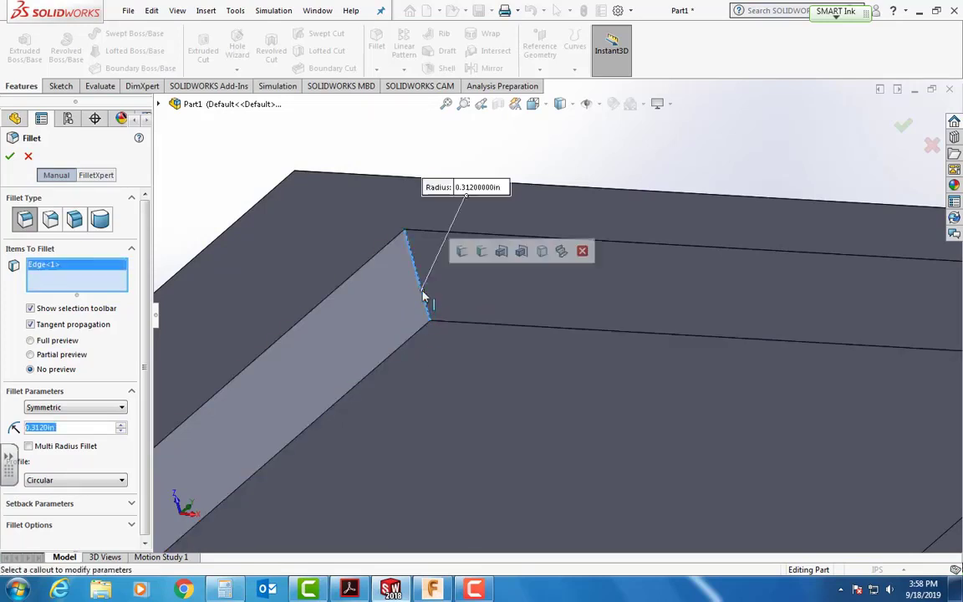
scroll(537, 408, down, 2)
scroll(537, 409, up, 5)
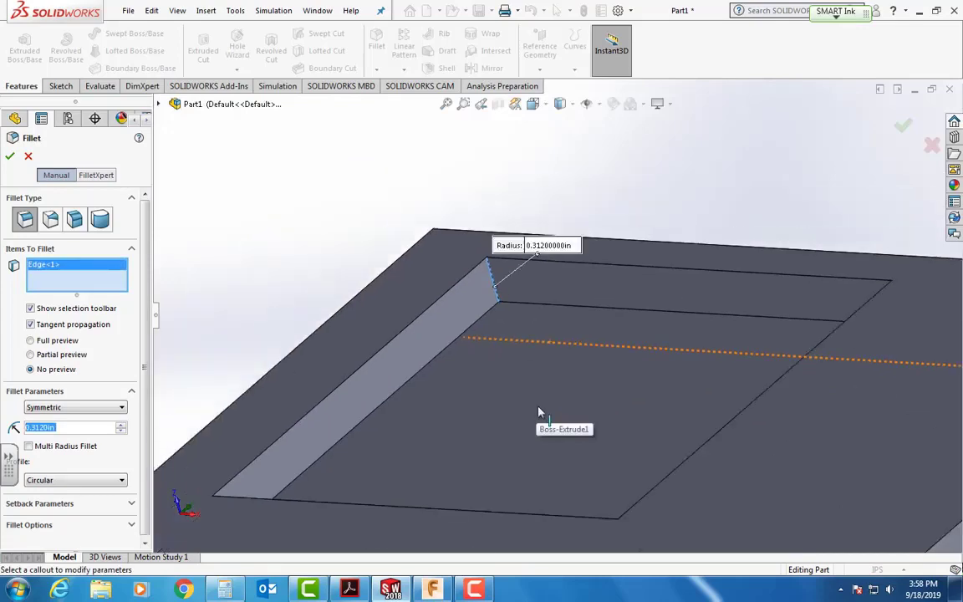
middle_drag(544, 423, 634, 470)
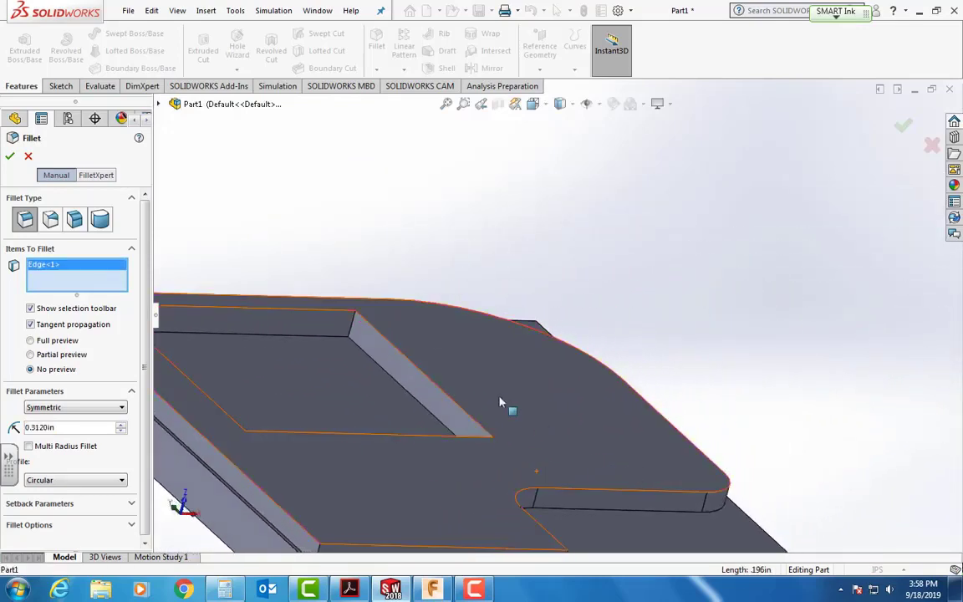
click(353, 326)
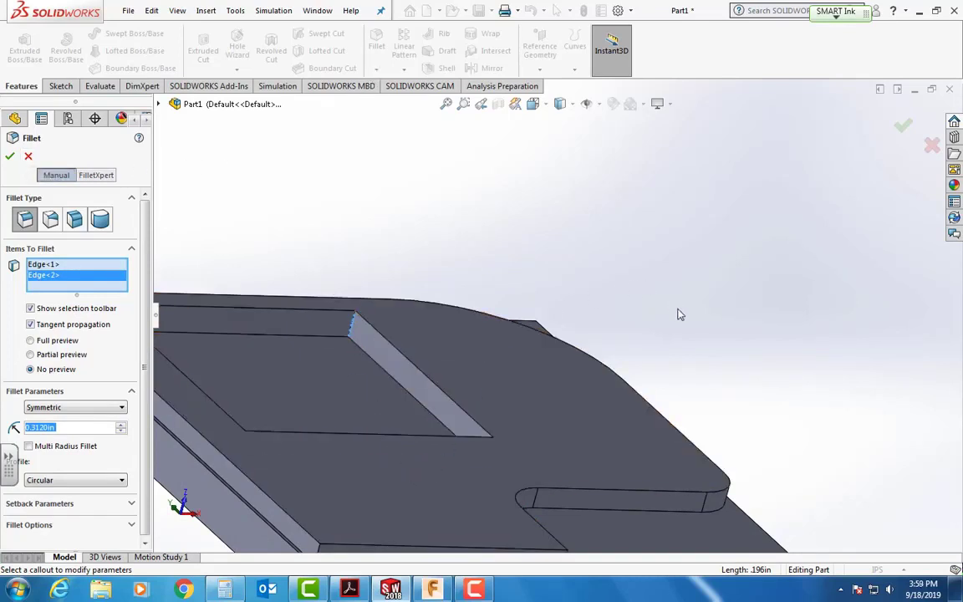
right_click(56, 276)
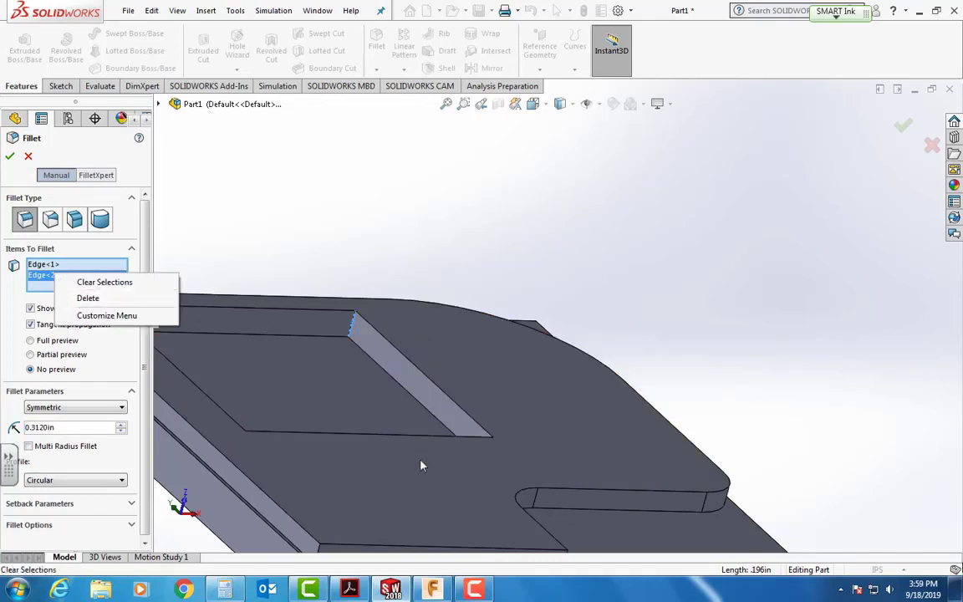
click(349, 218)
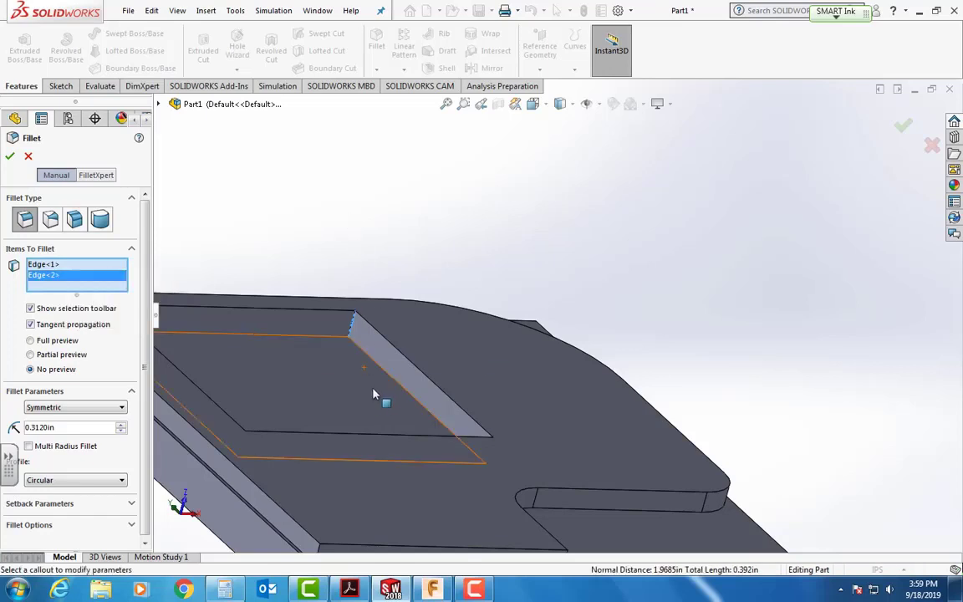
Add the pocket's two remaining vertical corner edges and apply the 0.312 in fillet to all four corners
scroll(374, 388, down, 2)
scroll(373, 388, up, 4)
middle_drag(373, 393, 530, 462)
scroll(519, 355, down, 5)
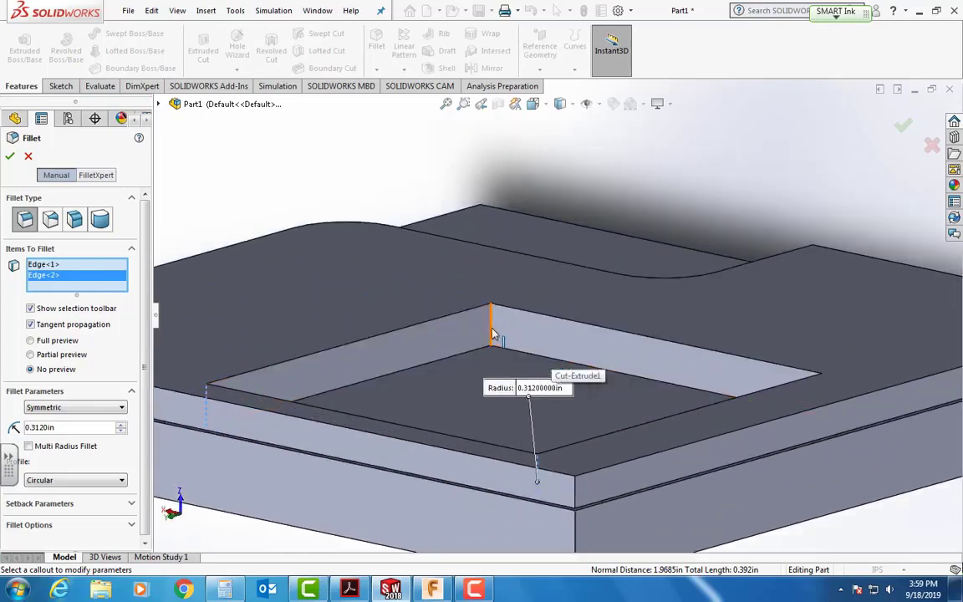
click(491, 334)
middle_drag(491, 334, 596, 399)
click(614, 389)
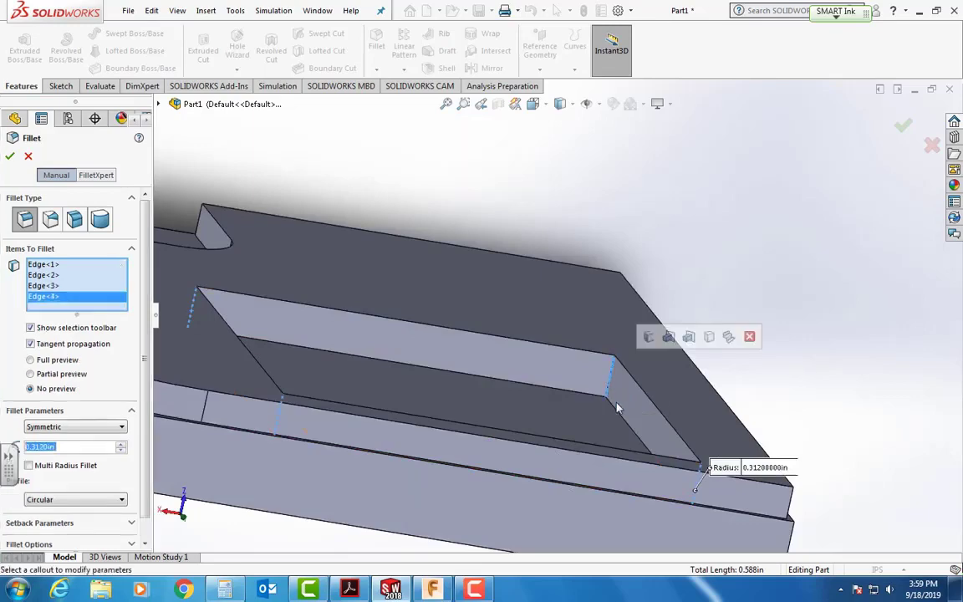
middle_drag(694, 478, 683, 369)
scroll(688, 389, up, 5)
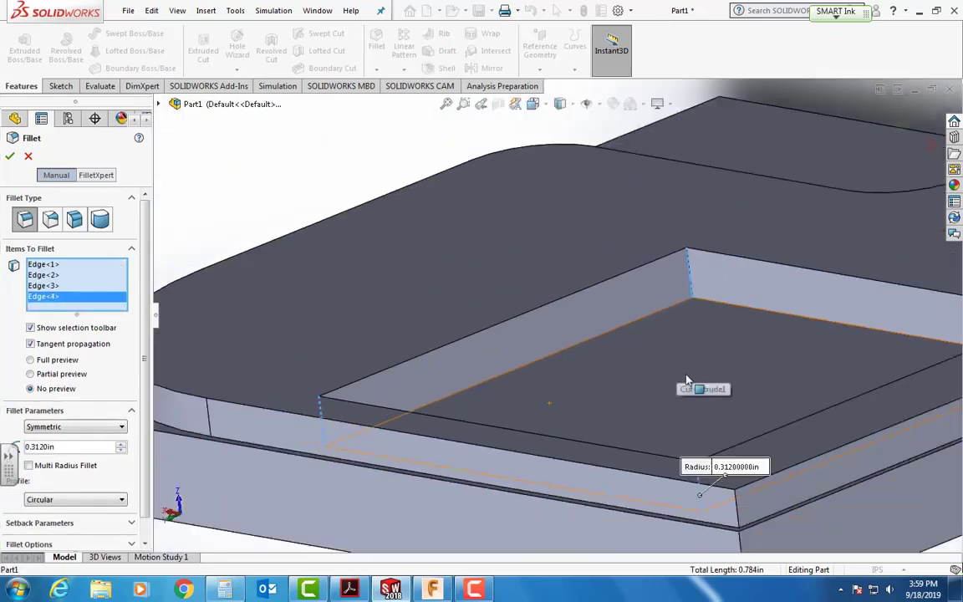
middle_drag(762, 413, 621, 317)
scroll(608, 229, down, 5)
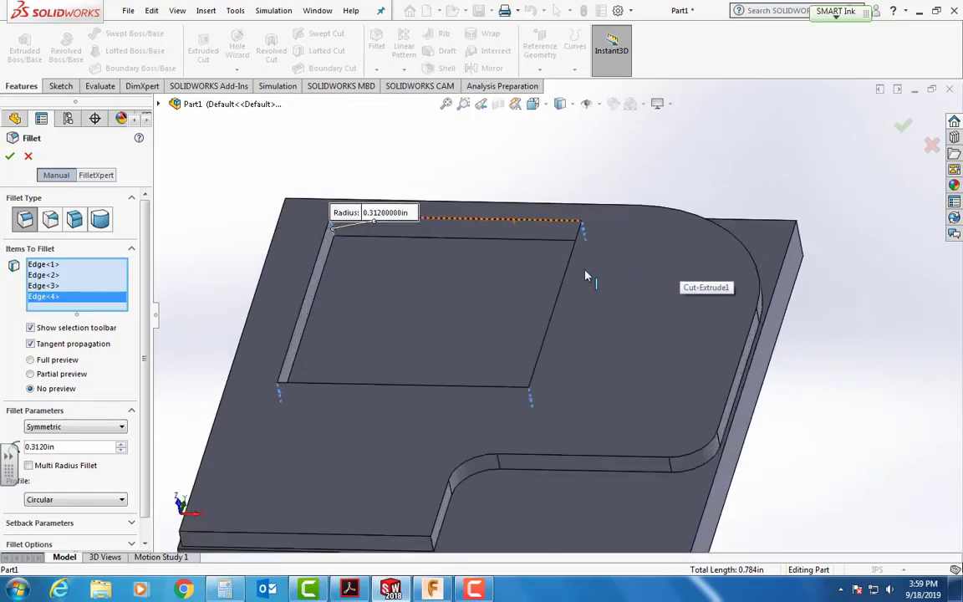
middle_drag(526, 241, 535, 297)
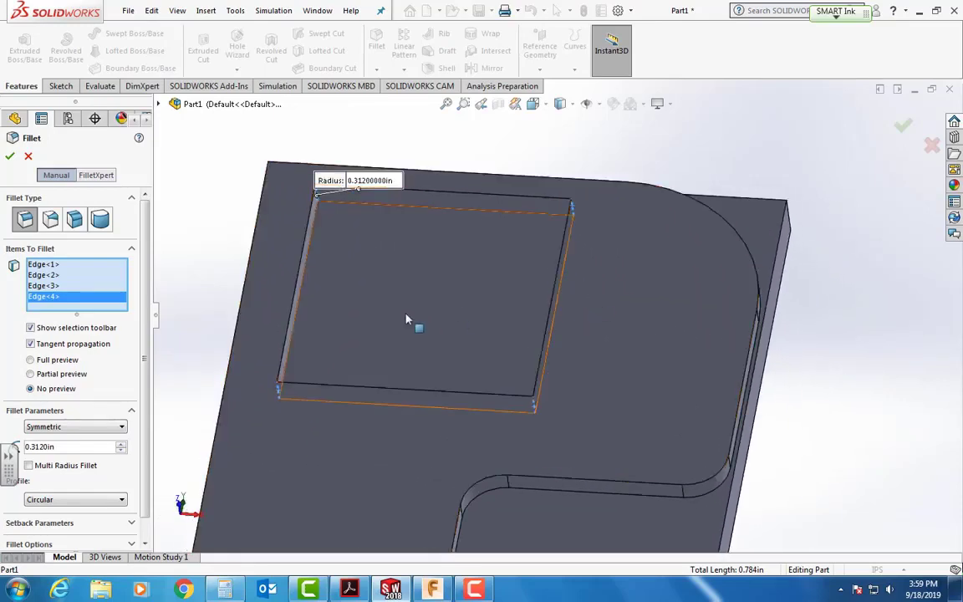
click(9, 158)
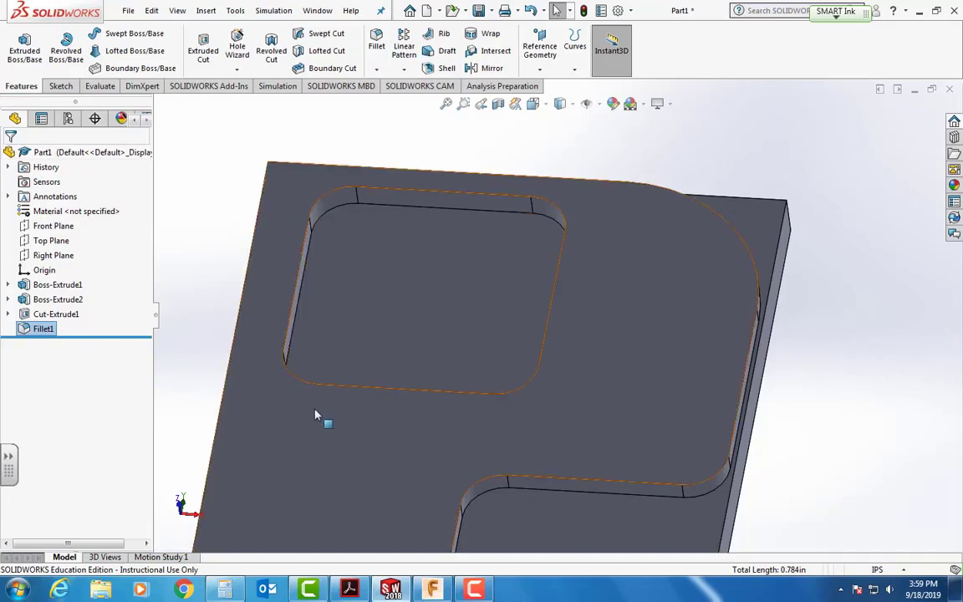
Start a sketch on the pocket floor, viewed normal to it, and place a point near the pocket's center at about X 1.31, Y 2.72 in
click(437, 318)
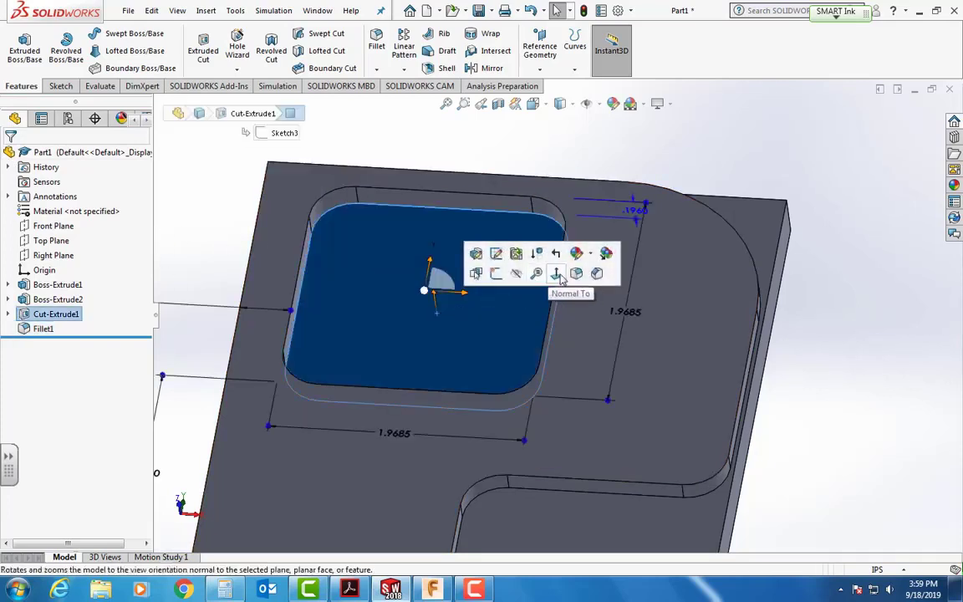
click(556, 274)
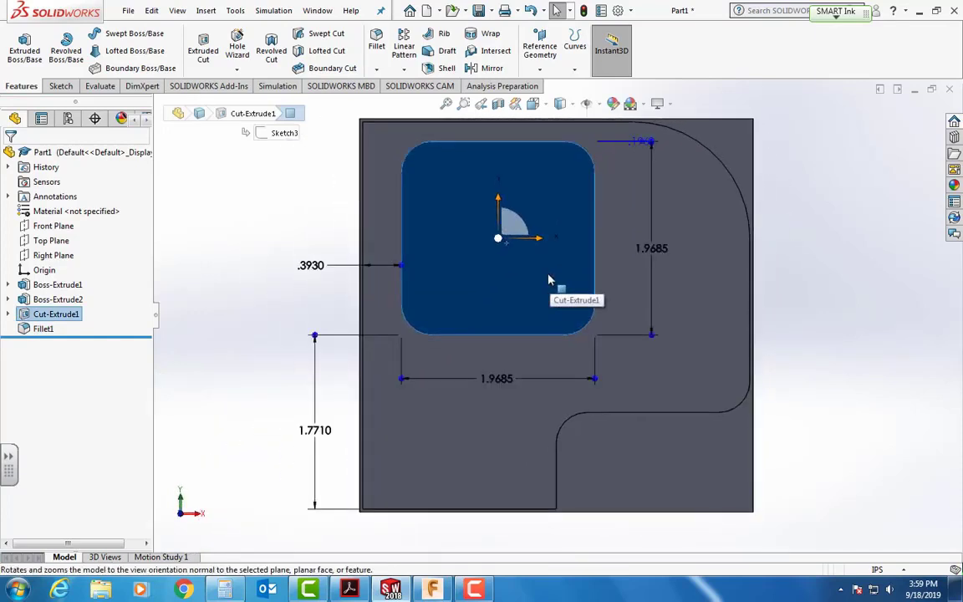
click(61, 86)
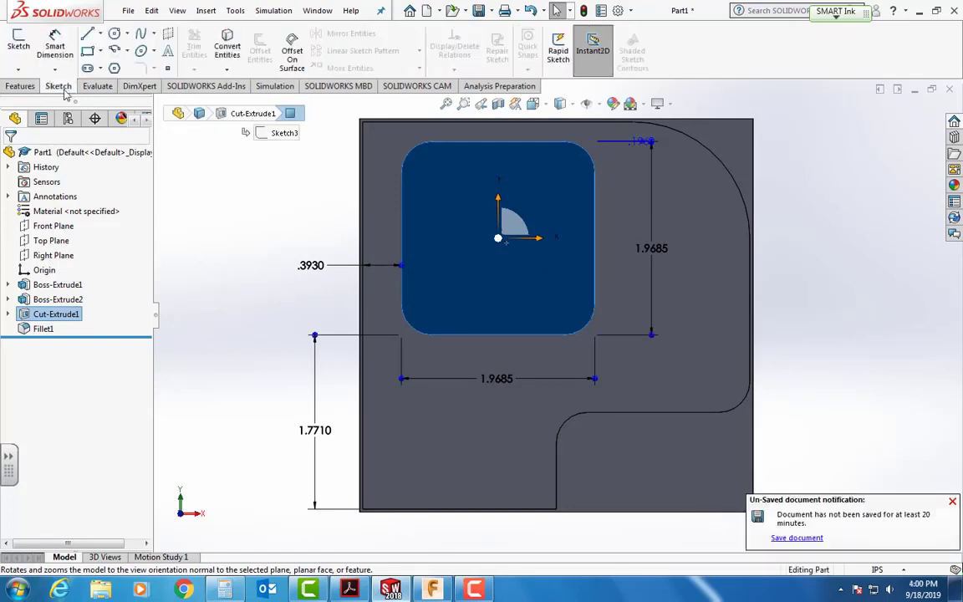
click(24, 44)
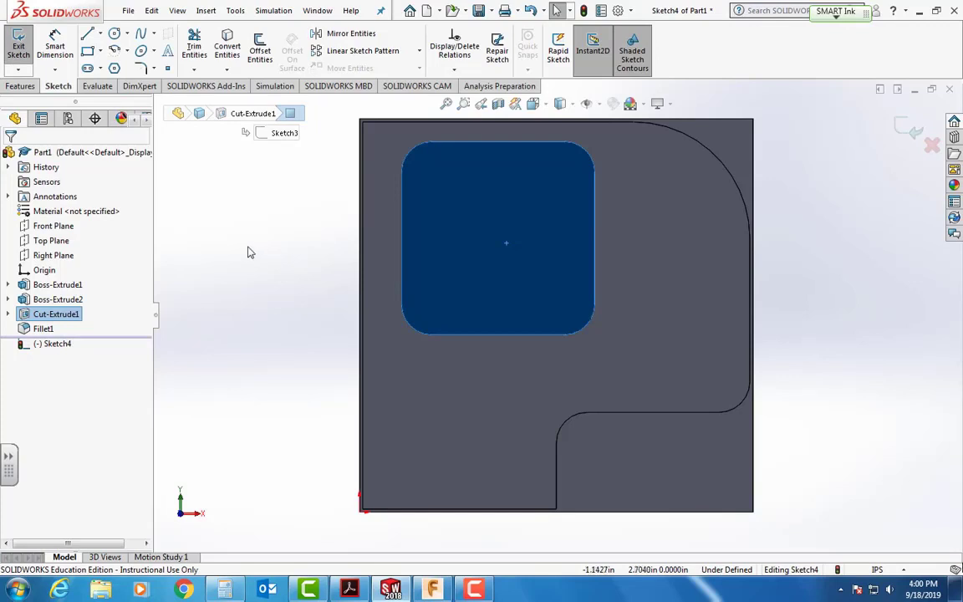
click(167, 70)
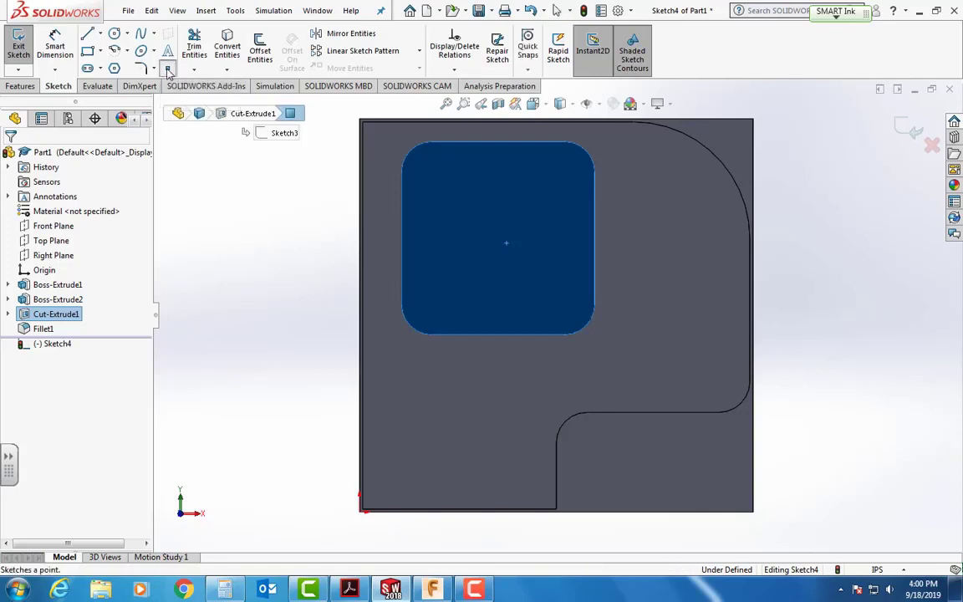
click(488, 244)
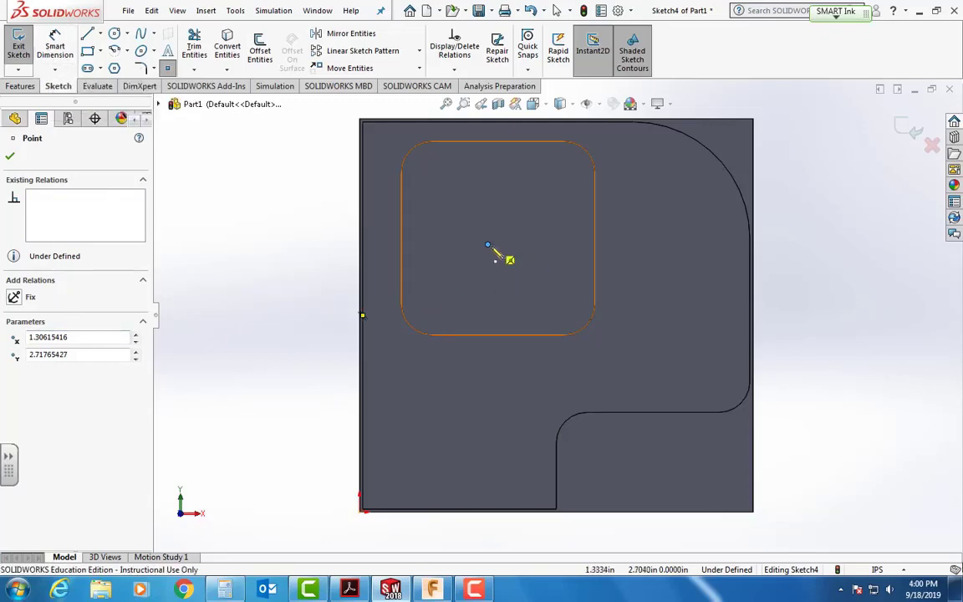
Check the hole pattern's center location on the drawing in Acrobat, and set the sketch point to X 1.377, Y 2.755 in SOLIDWORKS
click(349, 589)
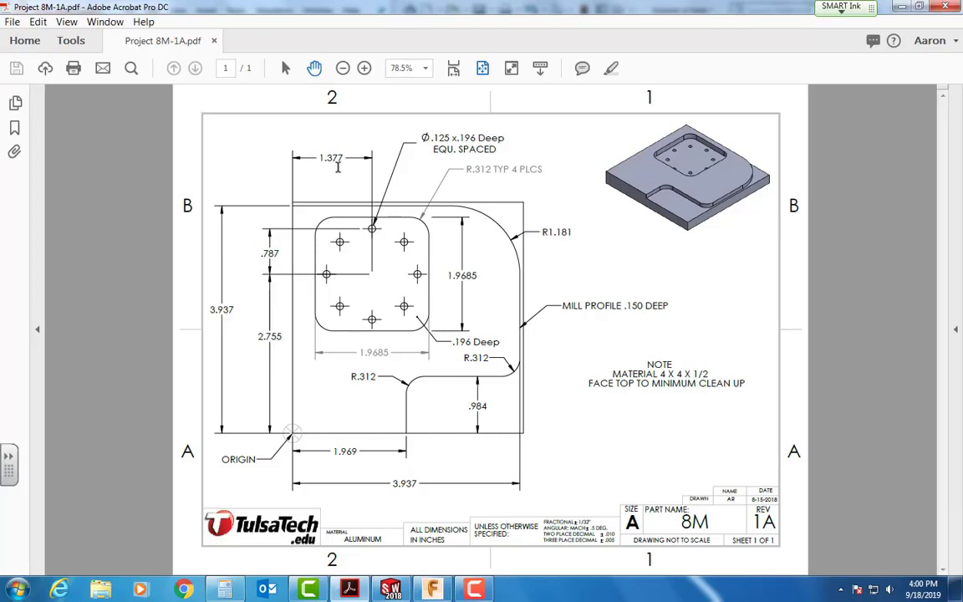
click(390, 589)
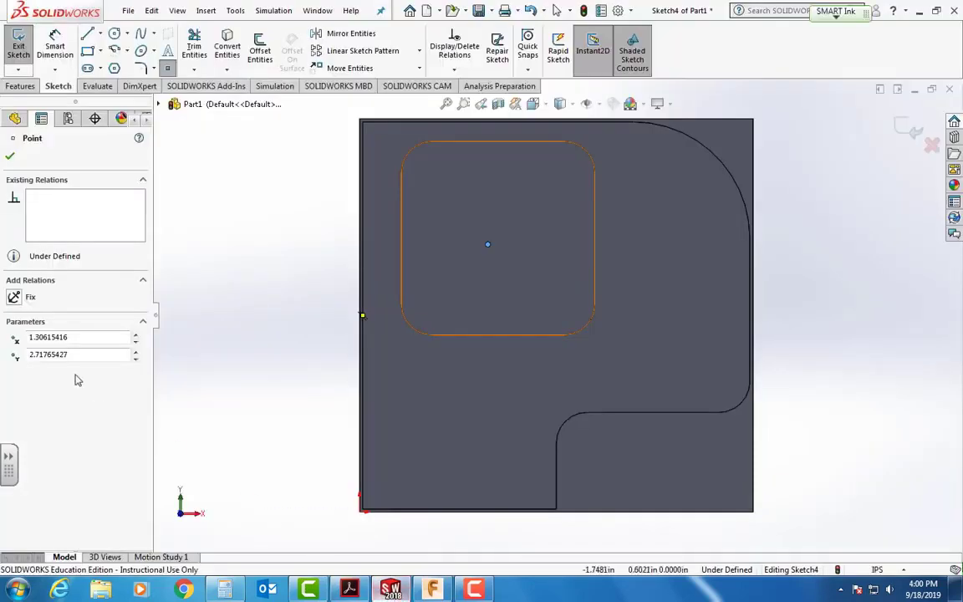
drag(75, 337, 29, 337)
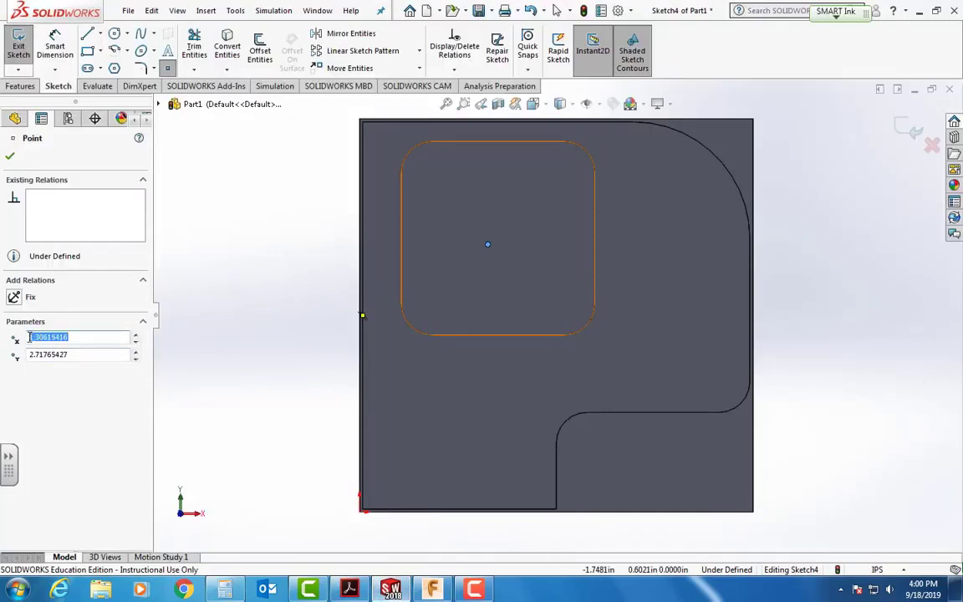
text(1.377)
click(81, 355)
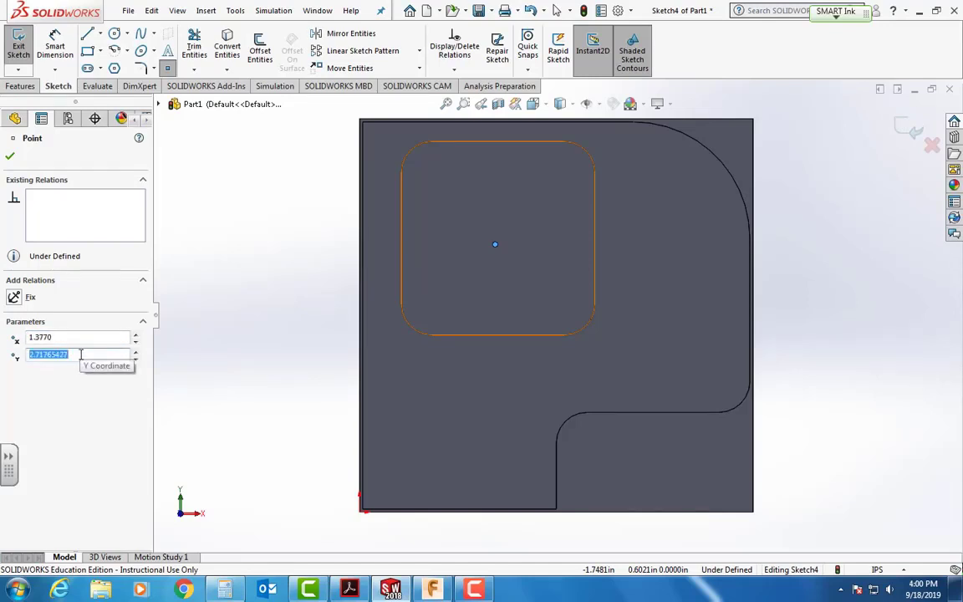
text(2.7550)
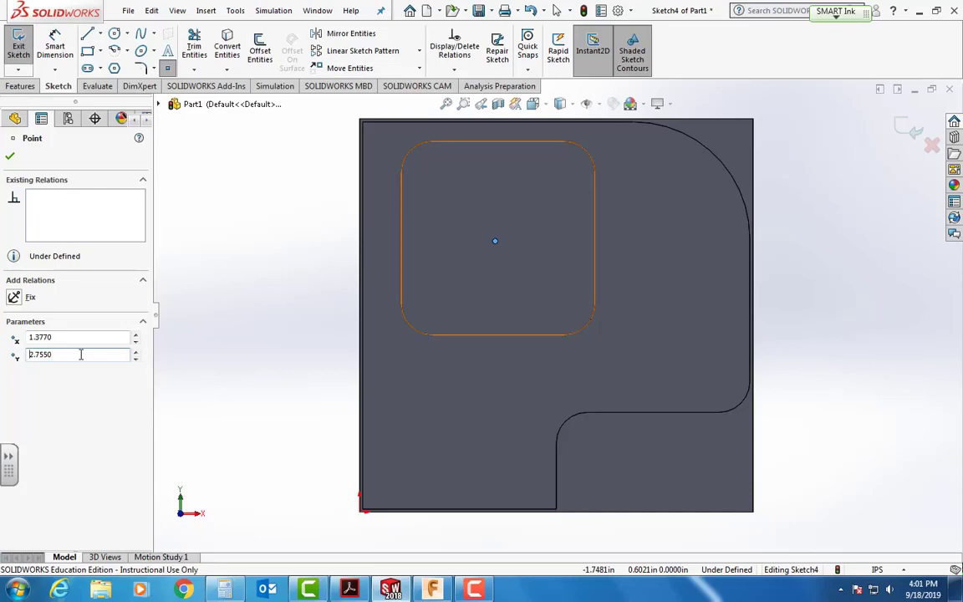
click(10, 158)
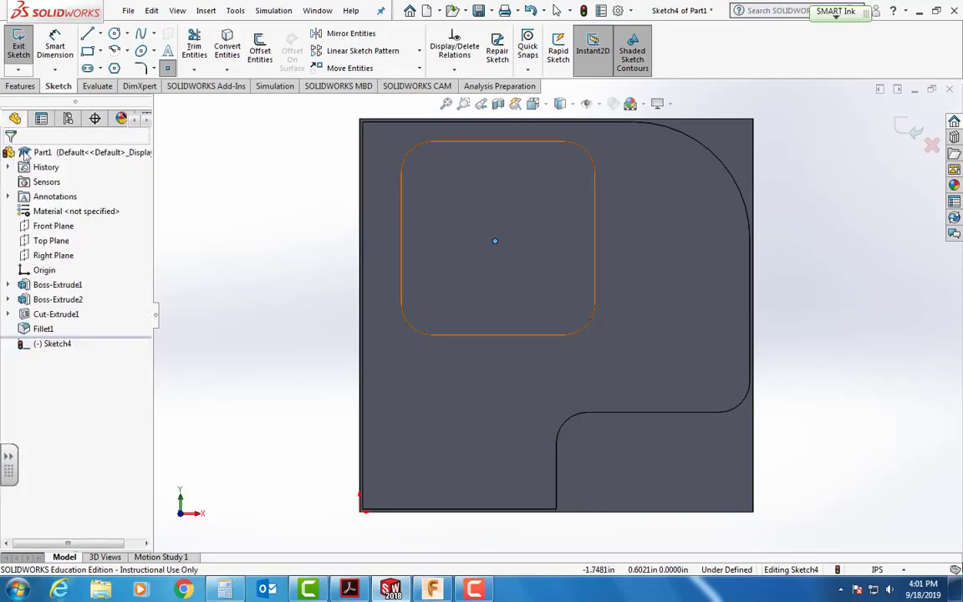
Sketch a circle of about 0.186 in radius vertically above the center point, inside the pocket
click(116, 38)
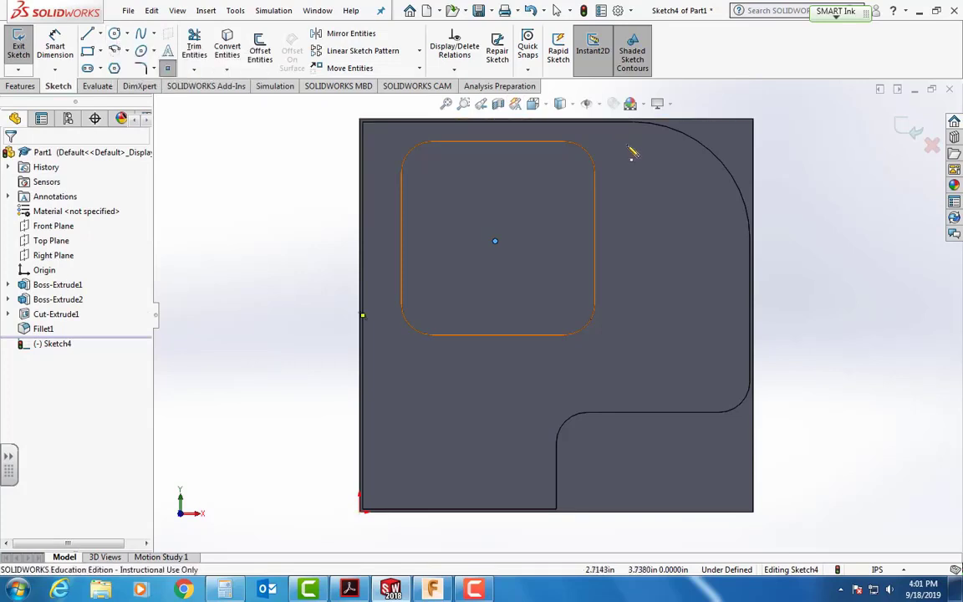
scroll(627, 159, down, 2)
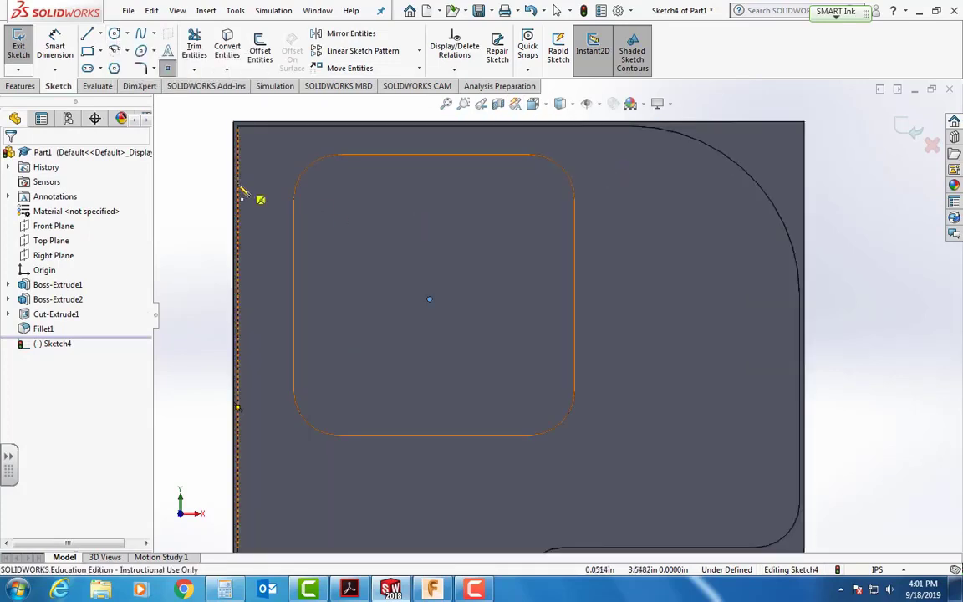
click(115, 34)
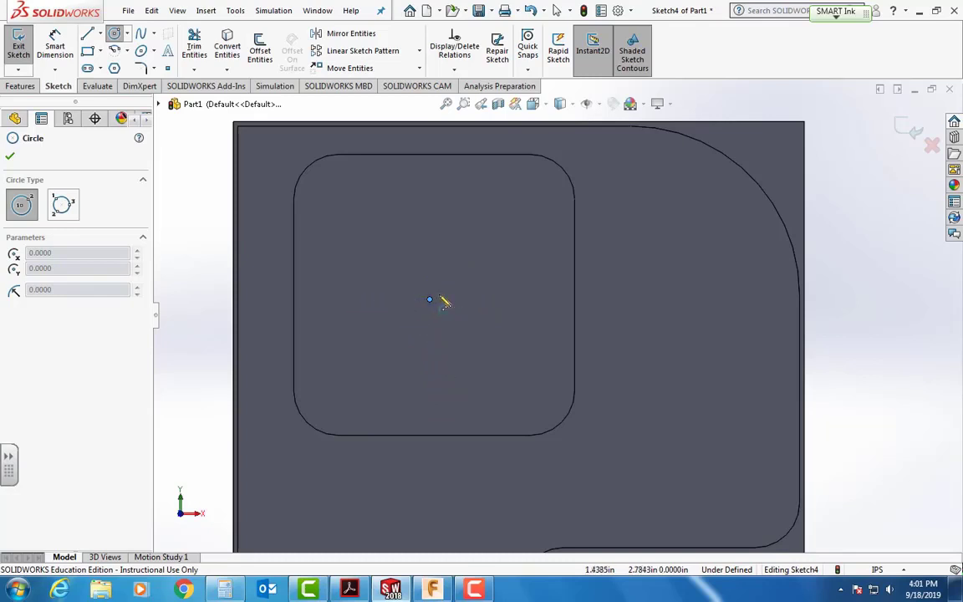
click(432, 210)
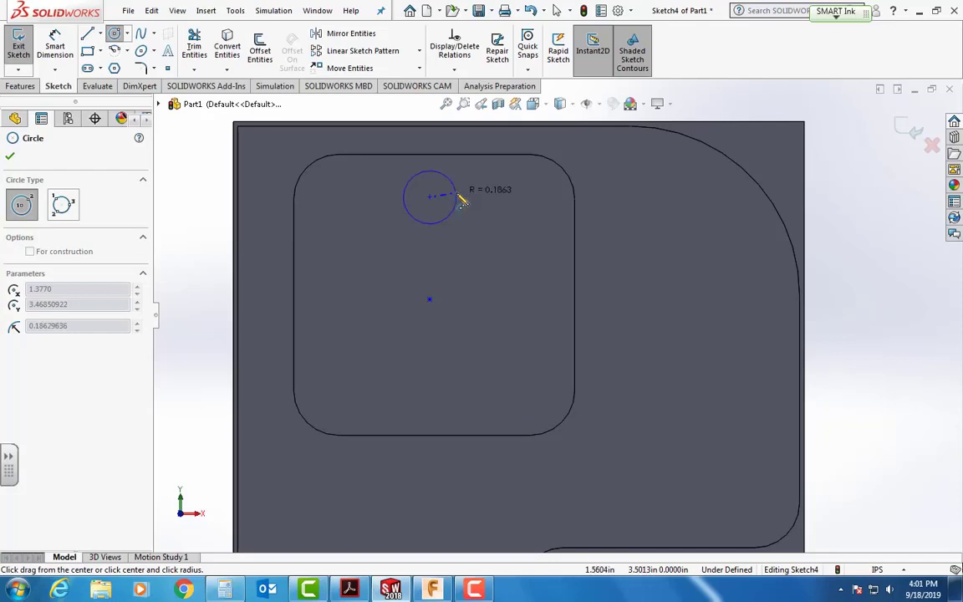
click(462, 201)
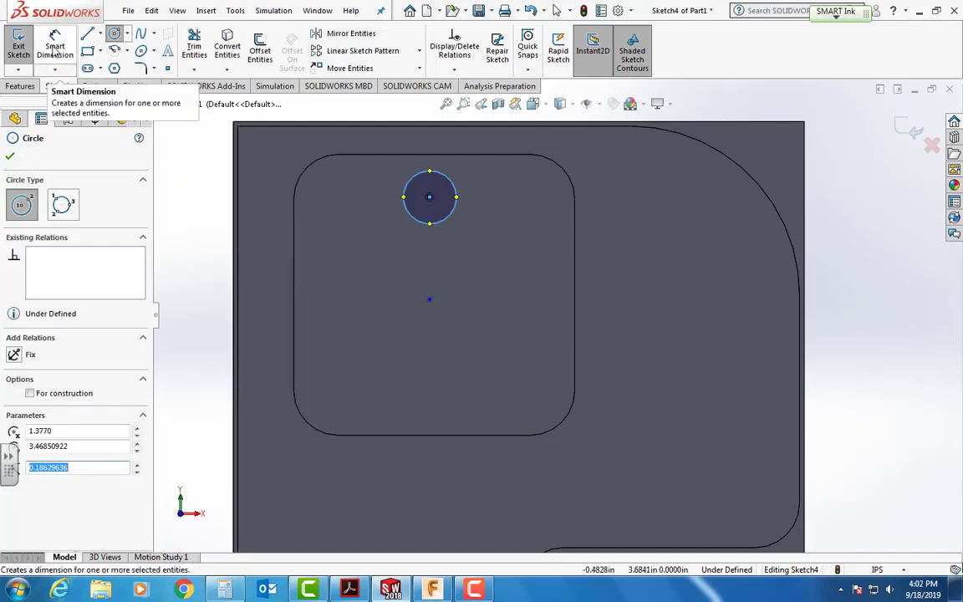
Dimension the circle's diameter, checking the hole size on the drawing in Acrobat, and set it to 0.125 in in SOLIDWORKS
click(55, 50)
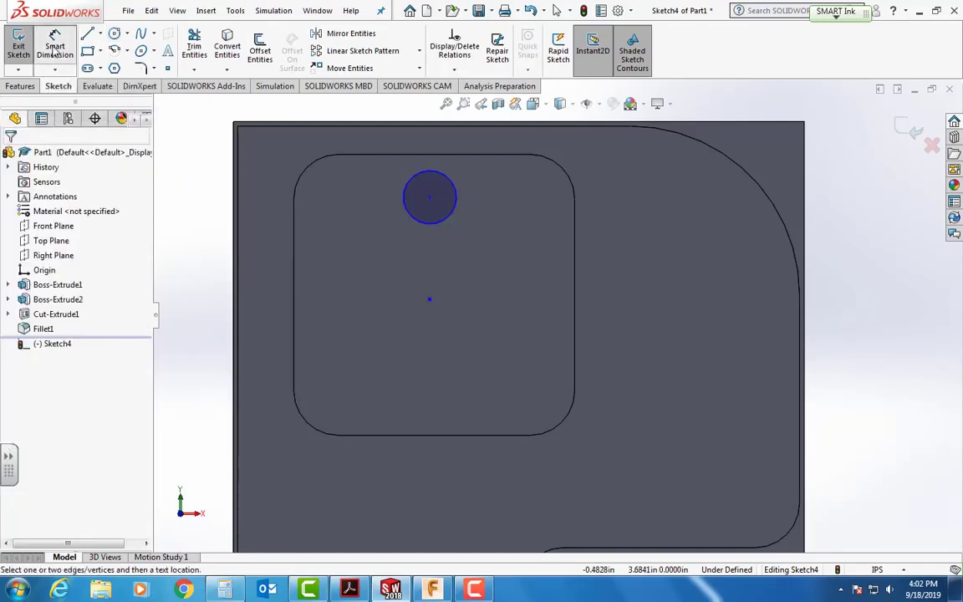
click(404, 198)
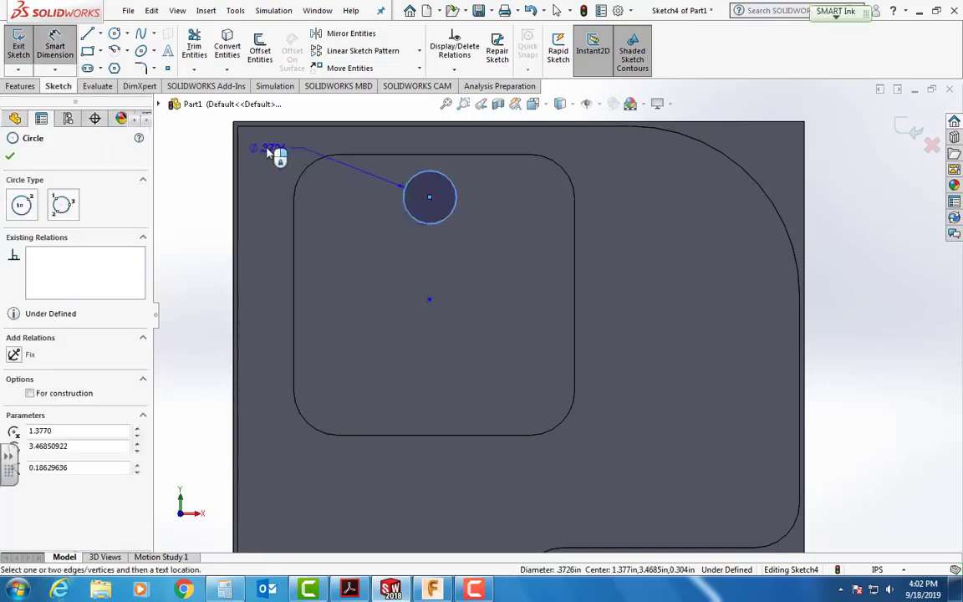
click(273, 148)
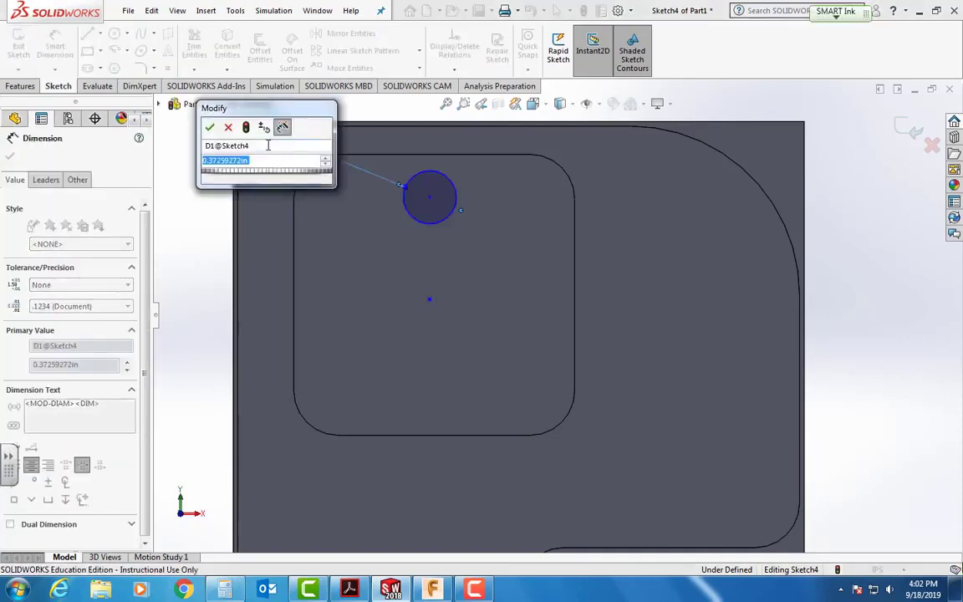
click(355, 591)
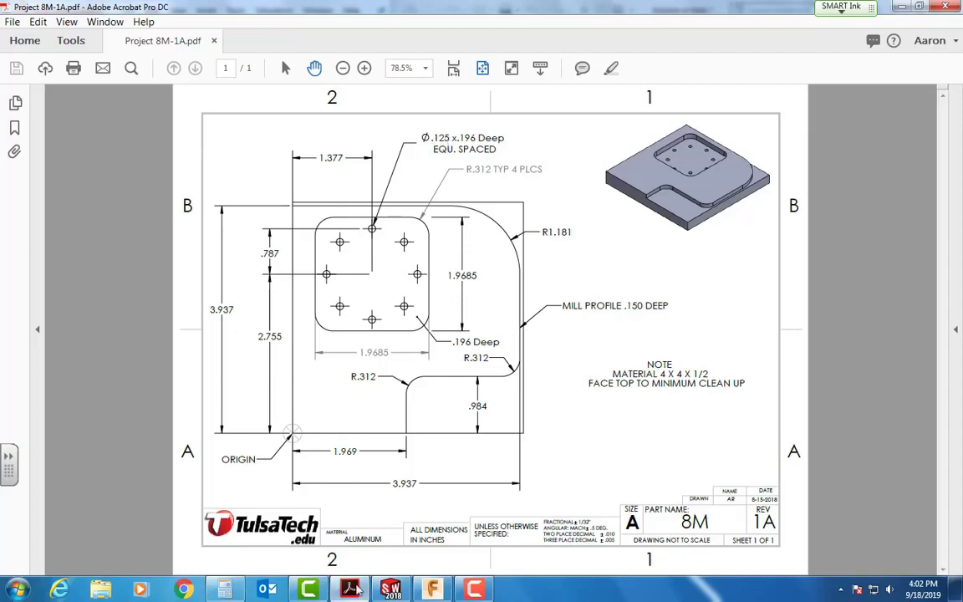
key(alt+Tab)
double_click(269, 161)
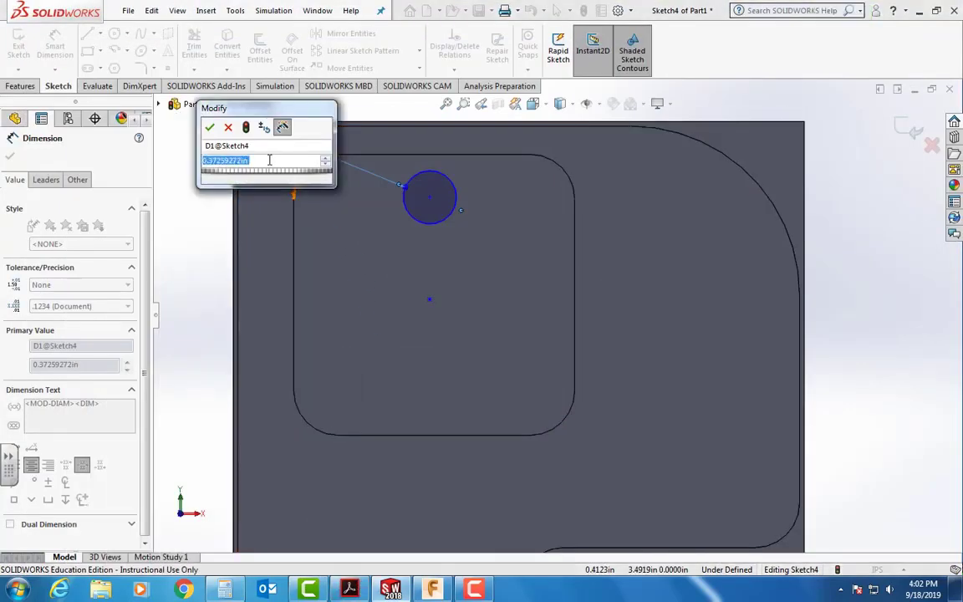
text(.125)
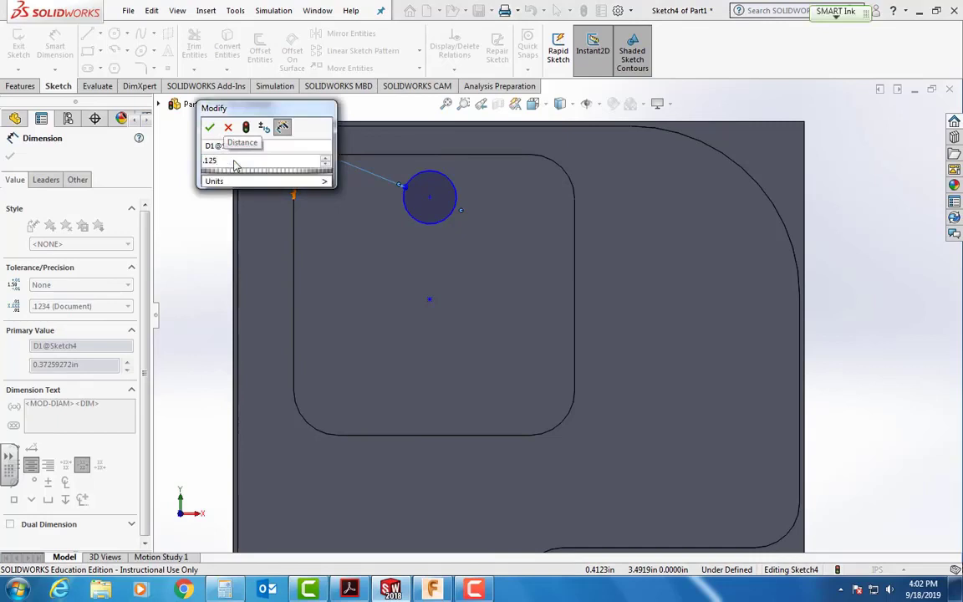
key(Return)
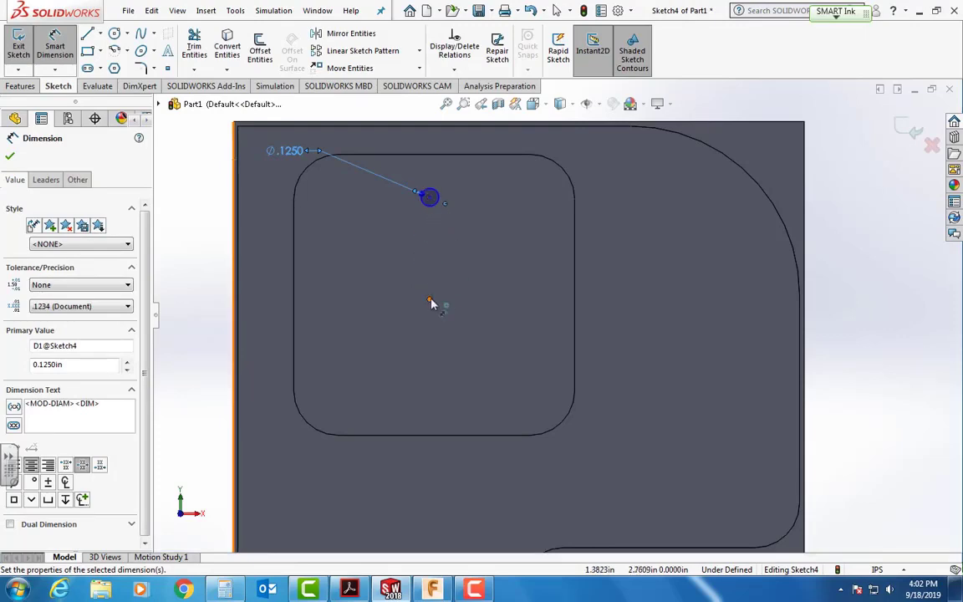
Check the hole's offset on the drawing in Acrobat, and dimension the circle's center 0.787 in above the center point in SOLIDWORKS
click(364, 590)
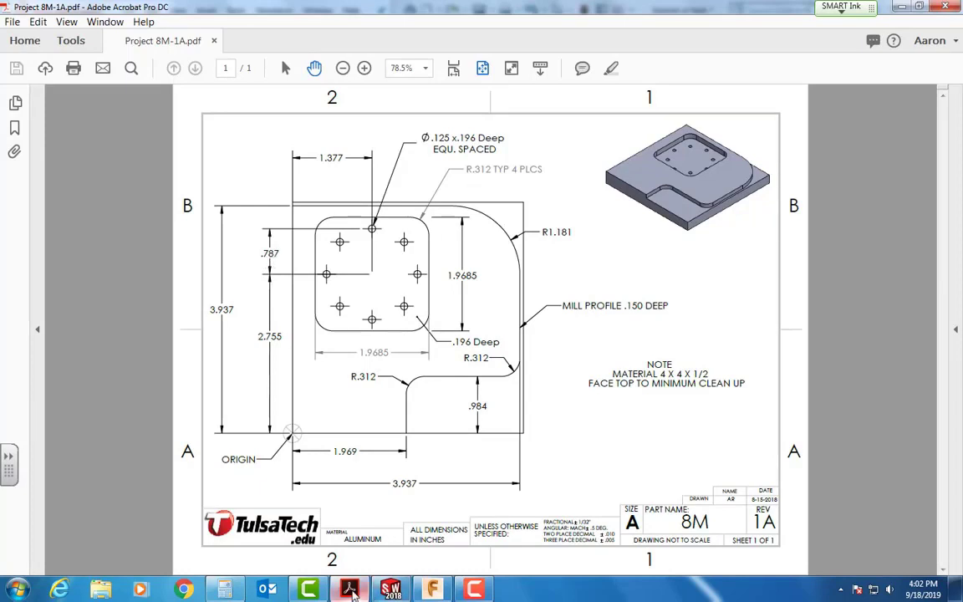
click(391, 589)
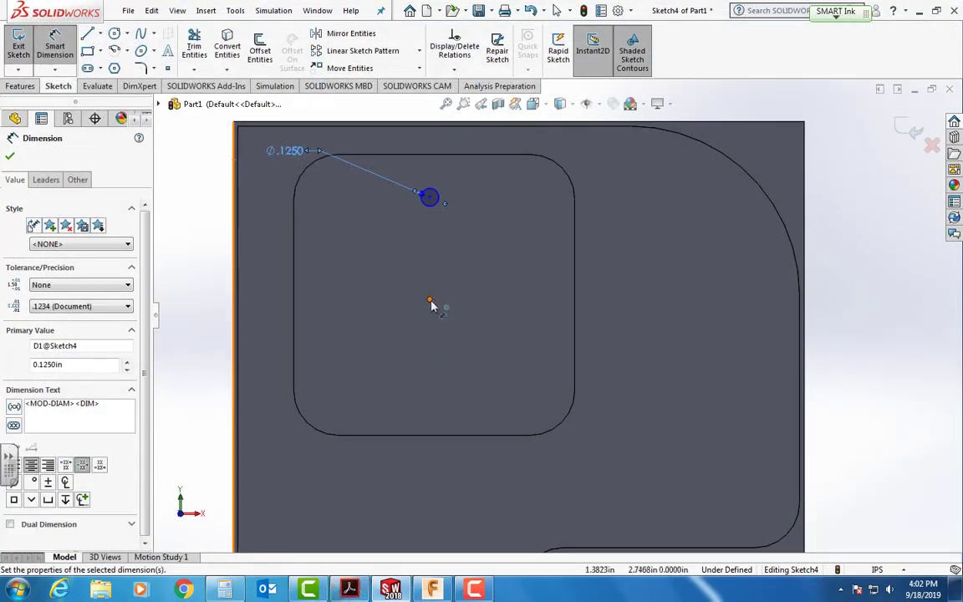
click(430, 303)
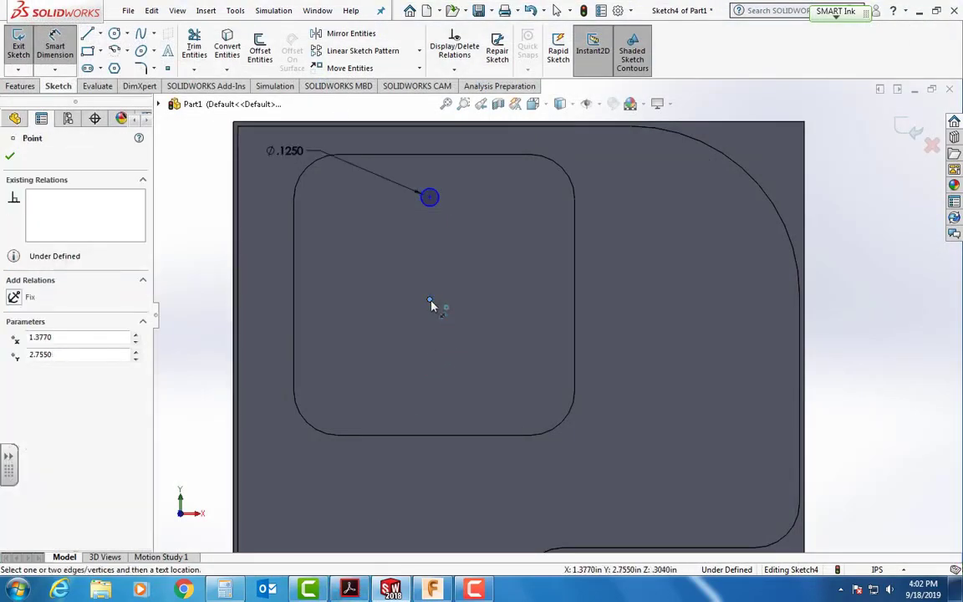
click(429, 197)
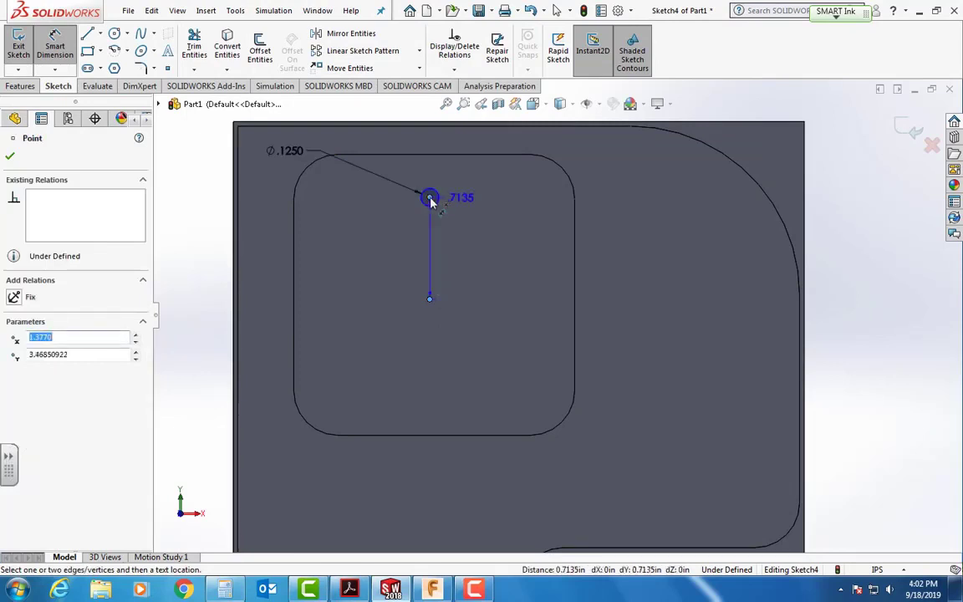
click(483, 259)
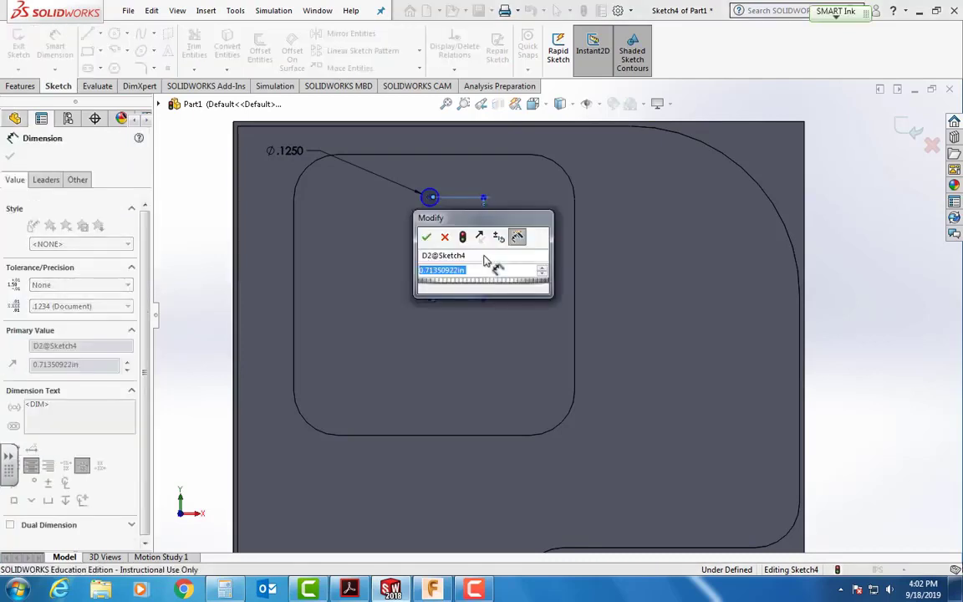
key(BackSpace)
text(.787)
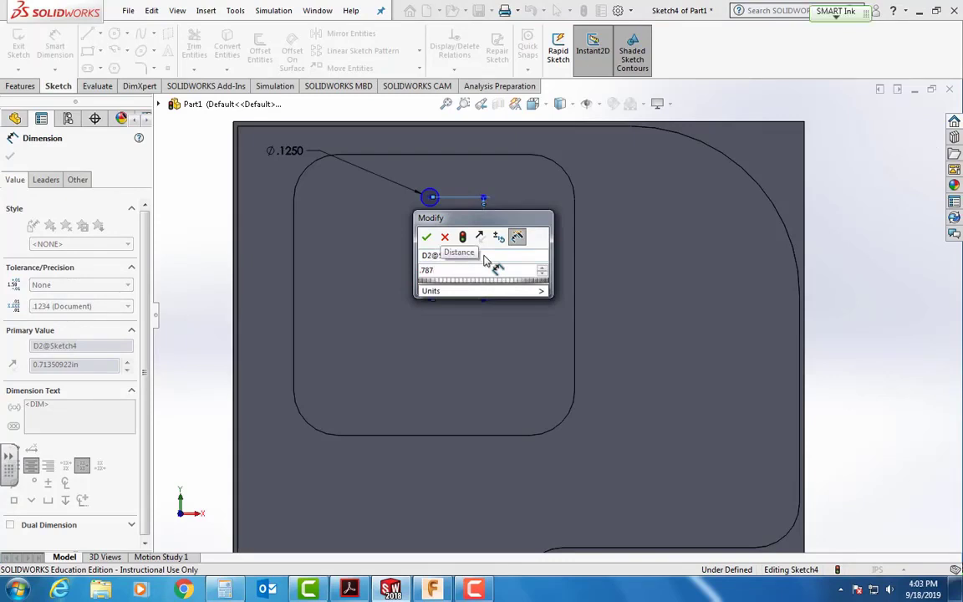
key(Return)
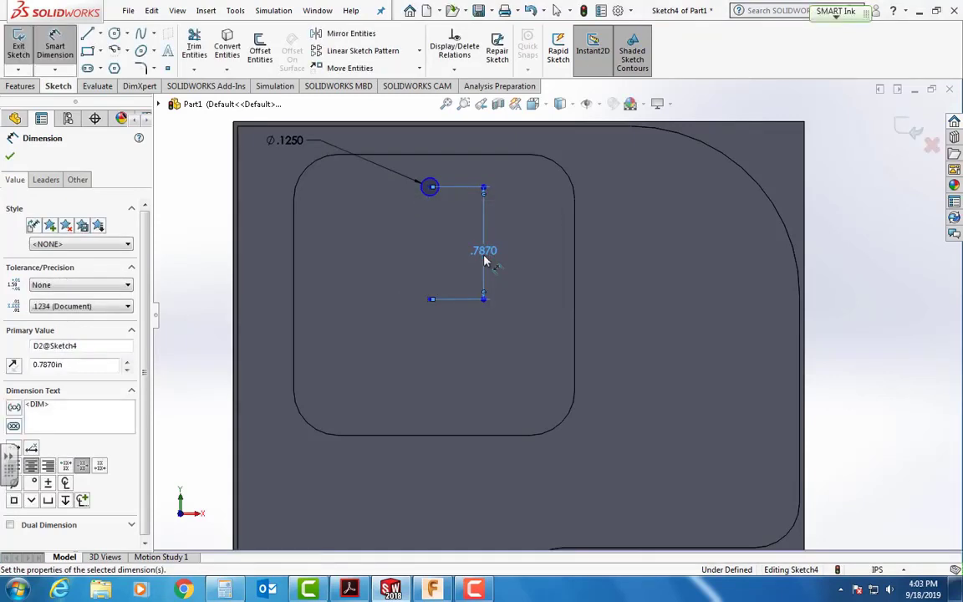
click(10, 155)
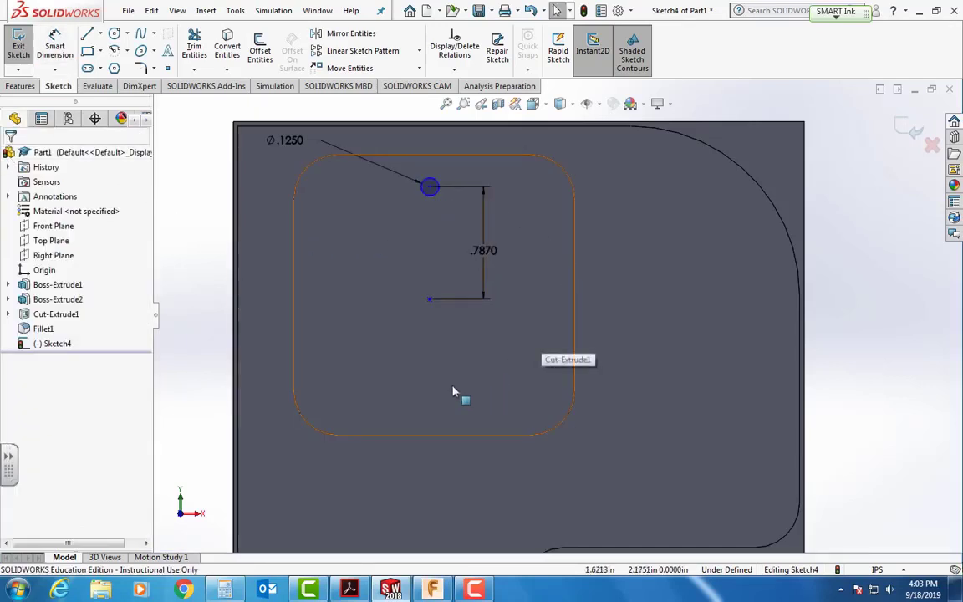
Check the number and spacing of the pocket-floor holes on the drawing in Acrobat, and return to the sketch in SOLIDWORKS
click(427, 186)
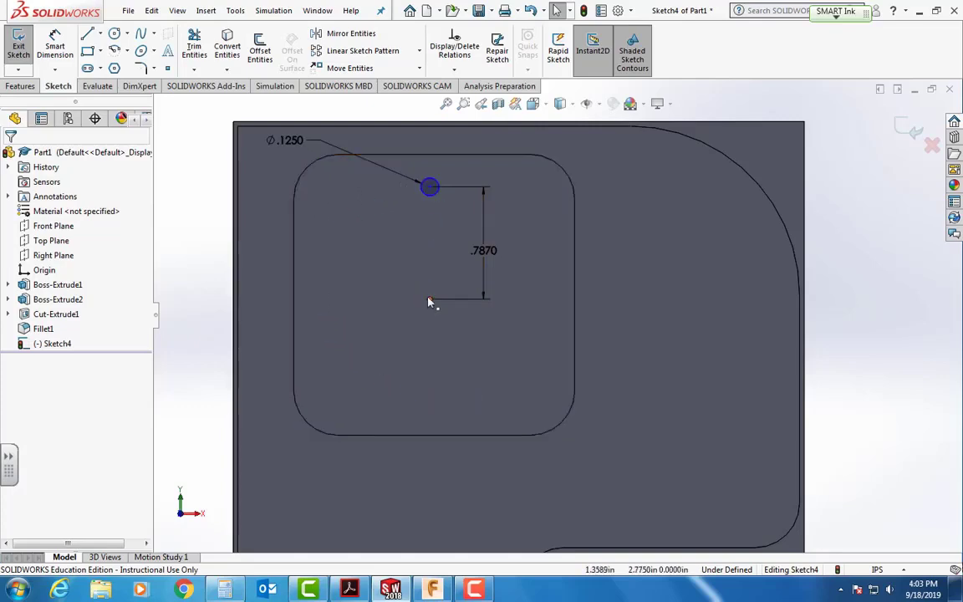
click(361, 591)
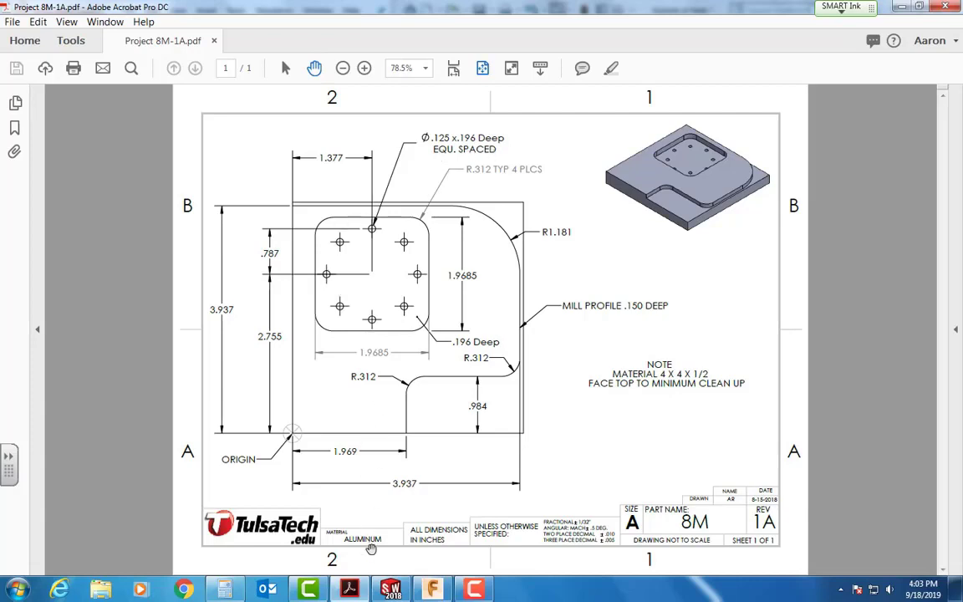
click(389, 590)
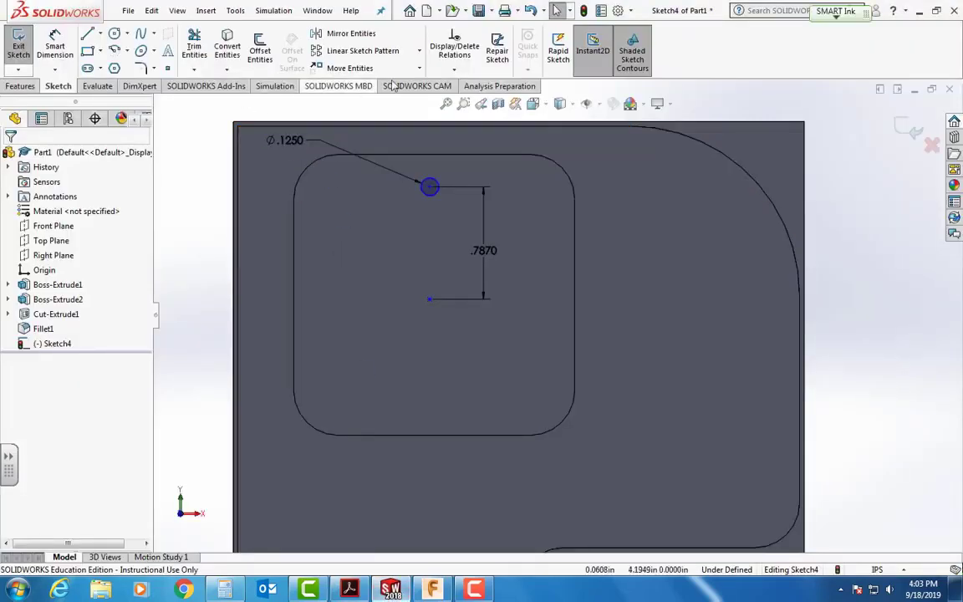
Create a circular sketch pattern of the 0.125 in circle around the center point, with 8 equally spaced instances over 360 degrees
click(419, 52)
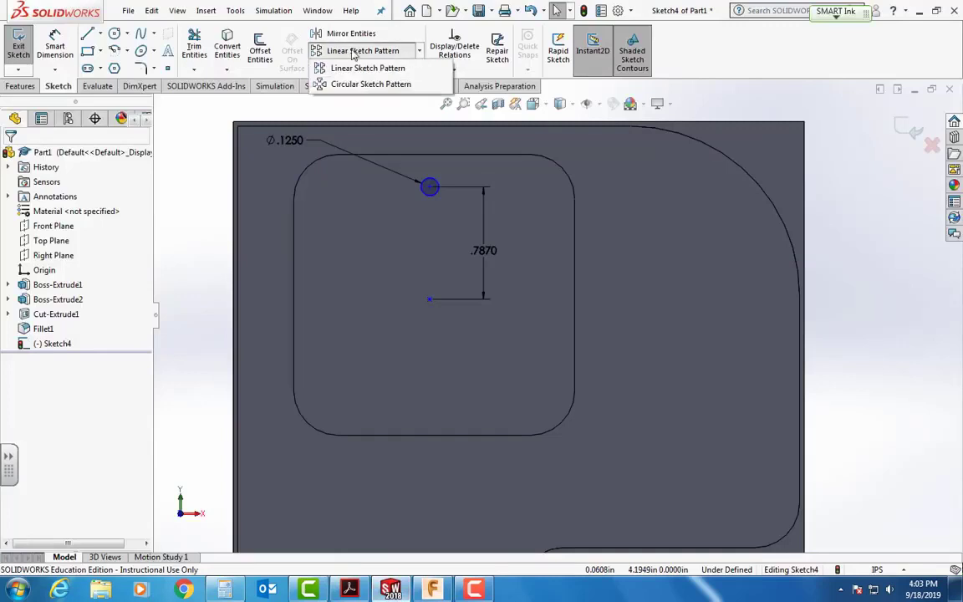
click(404, 87)
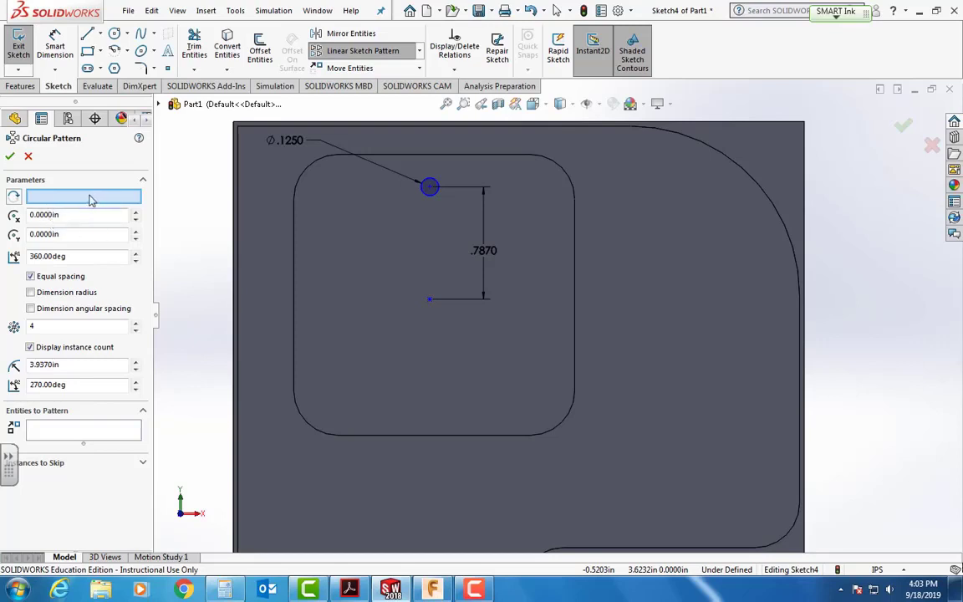
click(430, 301)
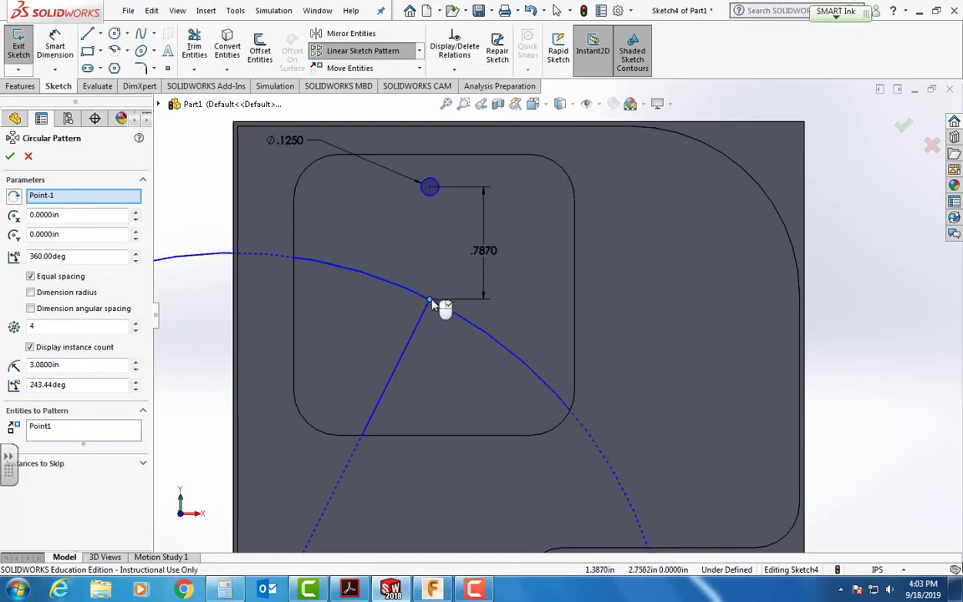
click(79, 431)
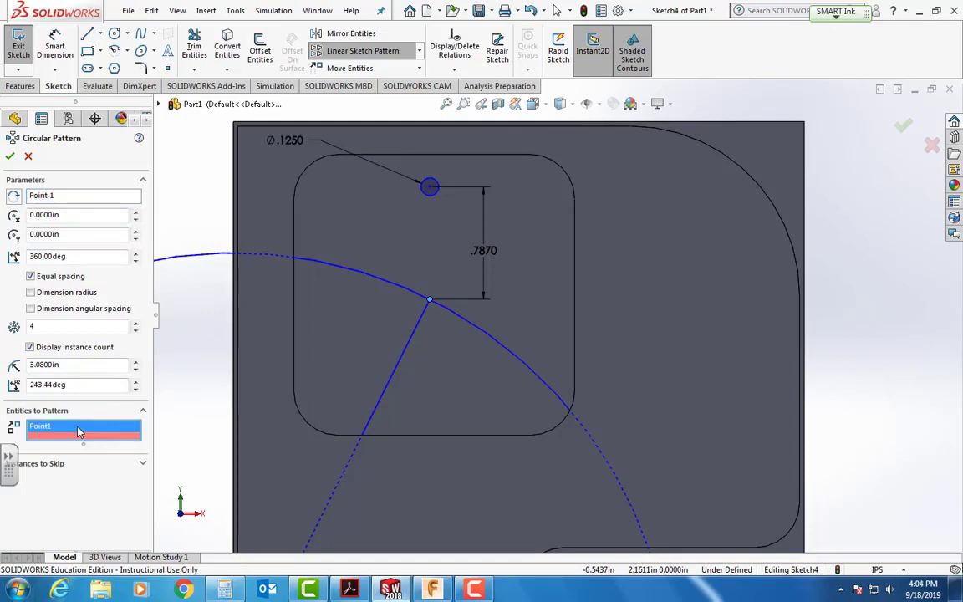
key(Delete)
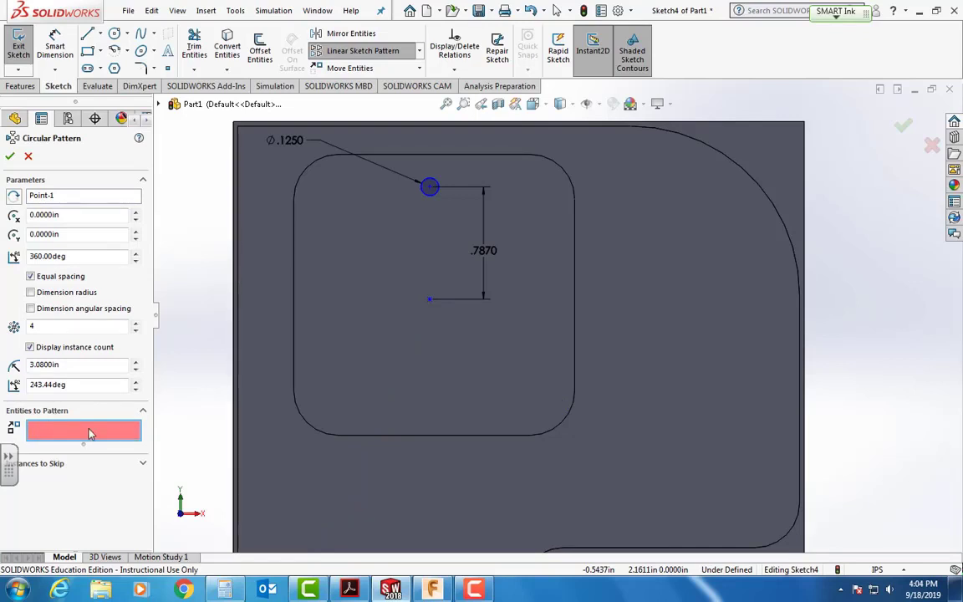
click(436, 190)
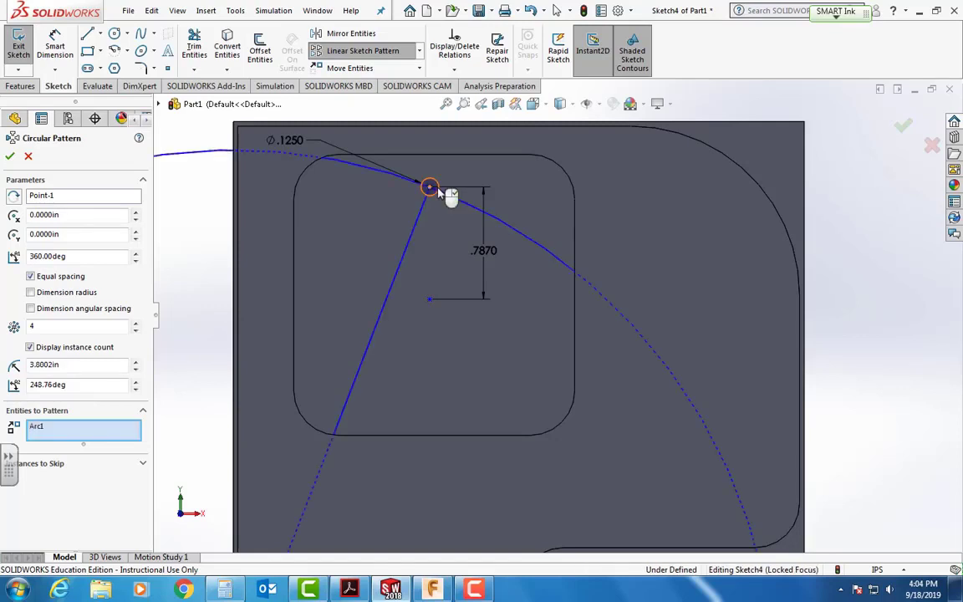
click(72, 197)
click(429, 299)
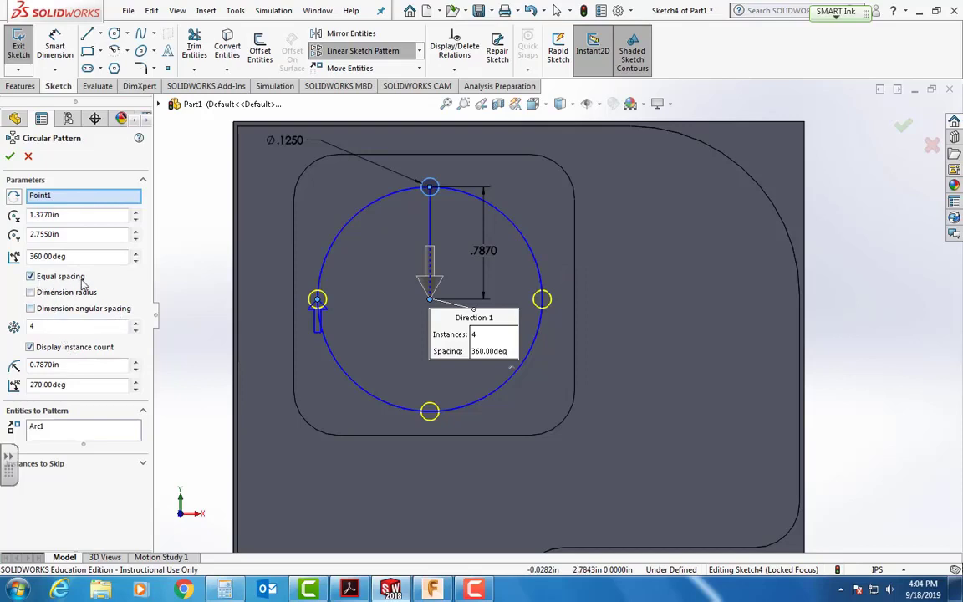
double_click(42, 325)
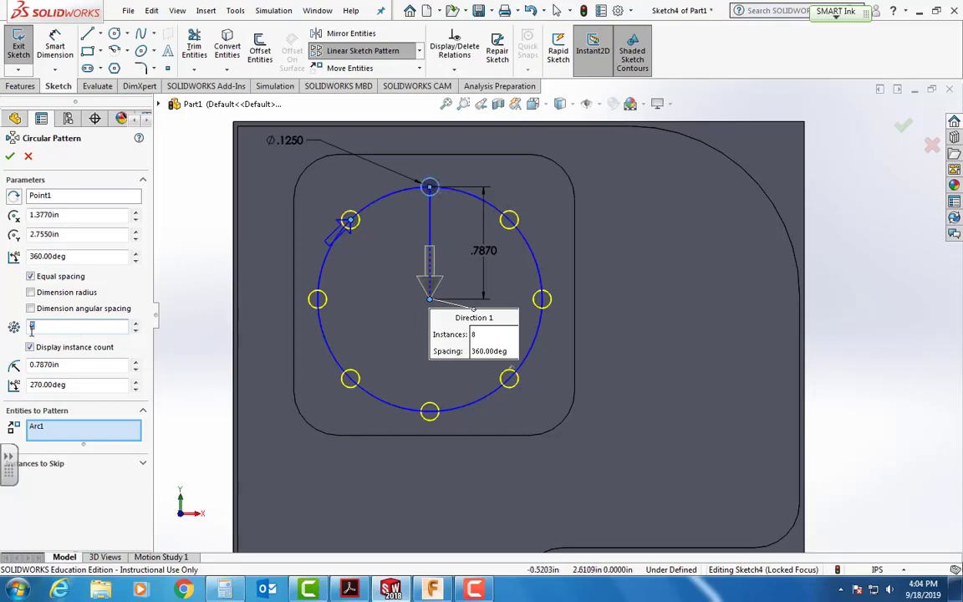
text(1)
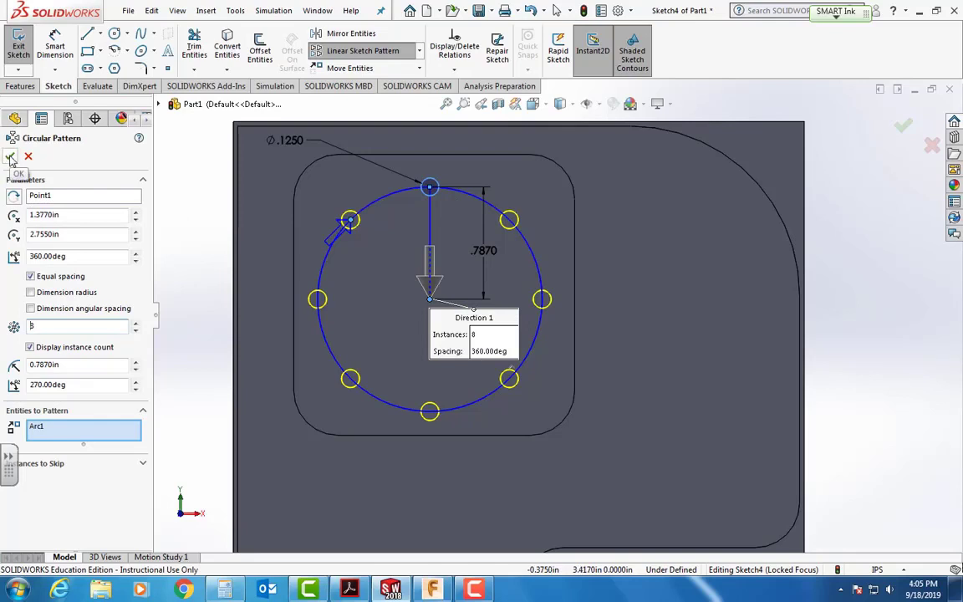
click(10, 157)
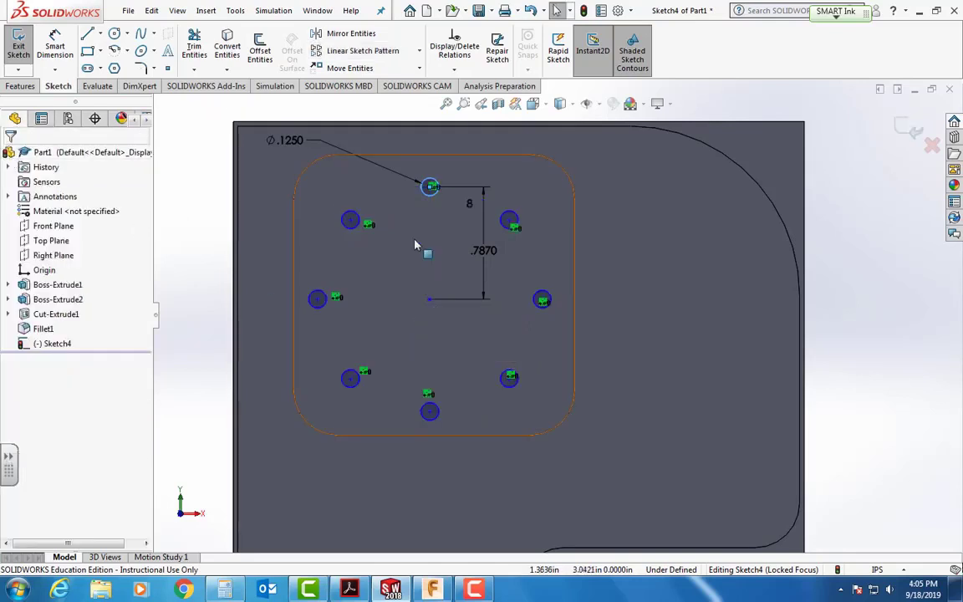
Return the part to the front view and exit the hole sketch
middle_drag(457, 422, 559, 372)
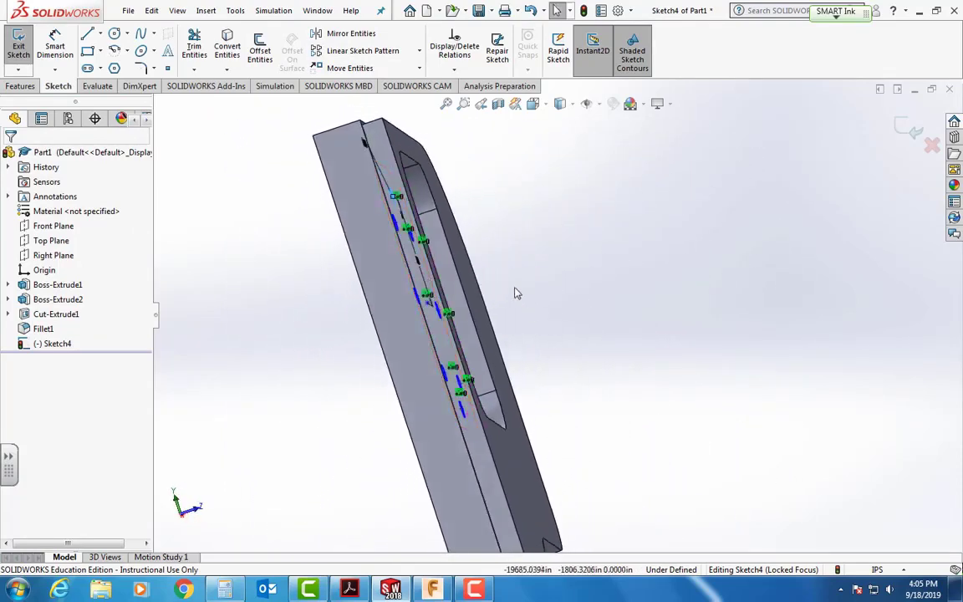
click(466, 255)
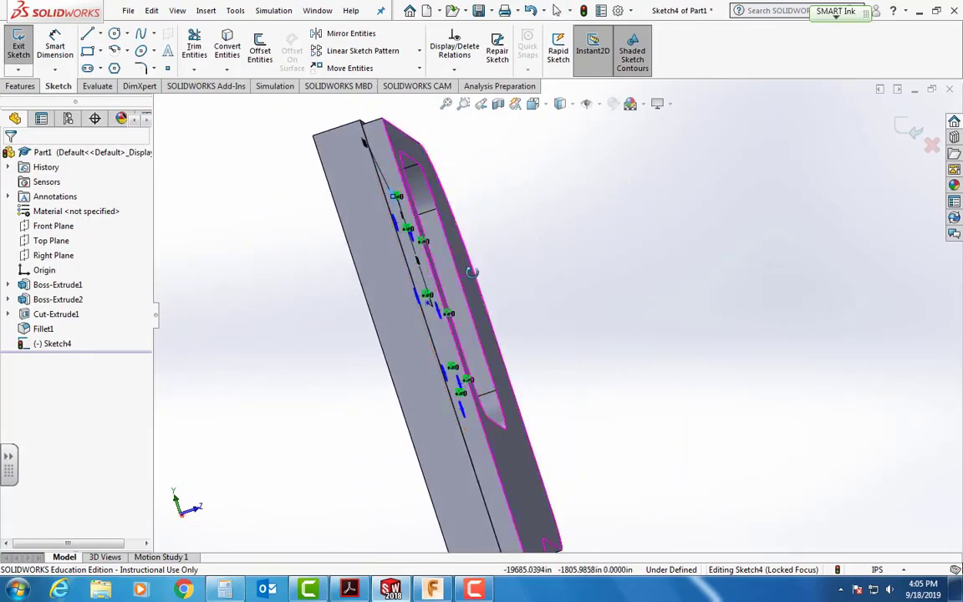
middle_drag(466, 255, 396, 280)
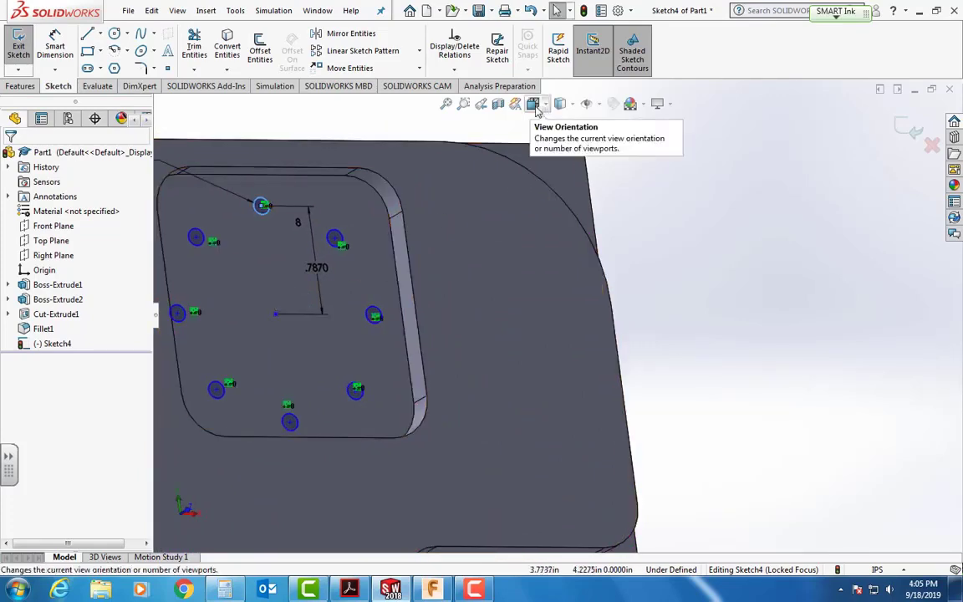
click(533, 105)
click(420, 286)
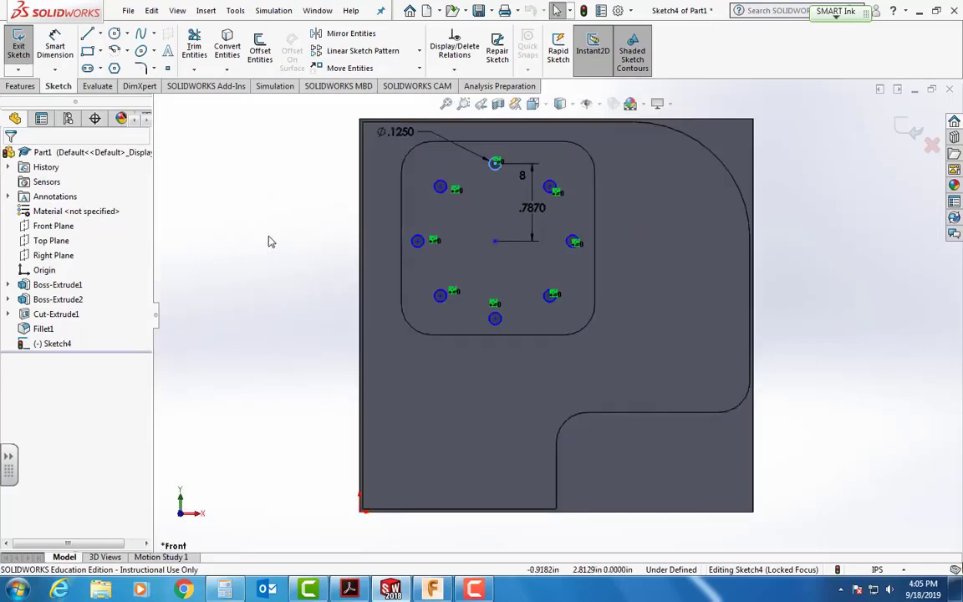
click(19, 48)
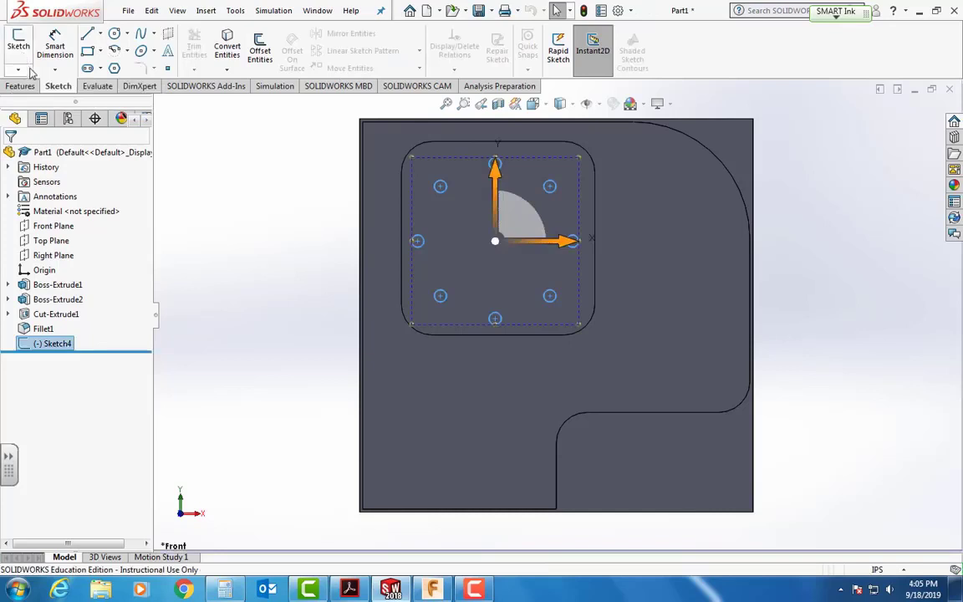
Start a blind extruded cut from the patterned hole sketch, and check the hole depth on the drawing in Acrobat
click(23, 87)
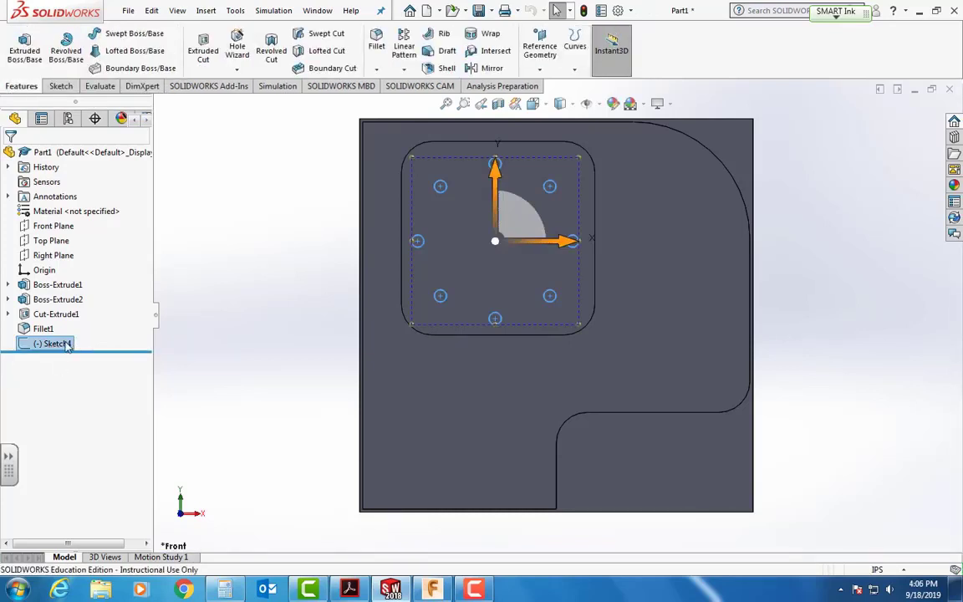
click(204, 52)
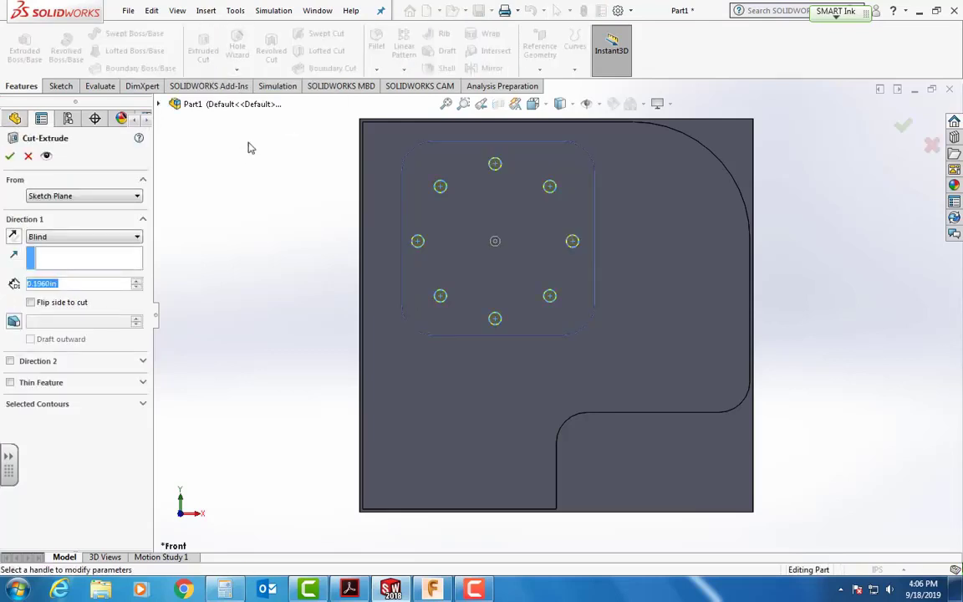
middle_drag(673, 263, 540, 346)
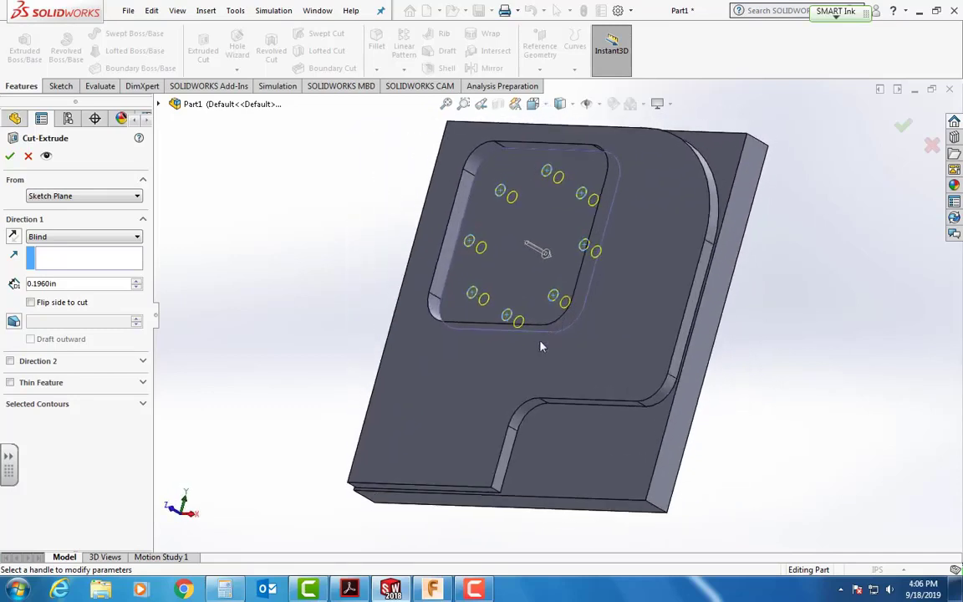
click(355, 590)
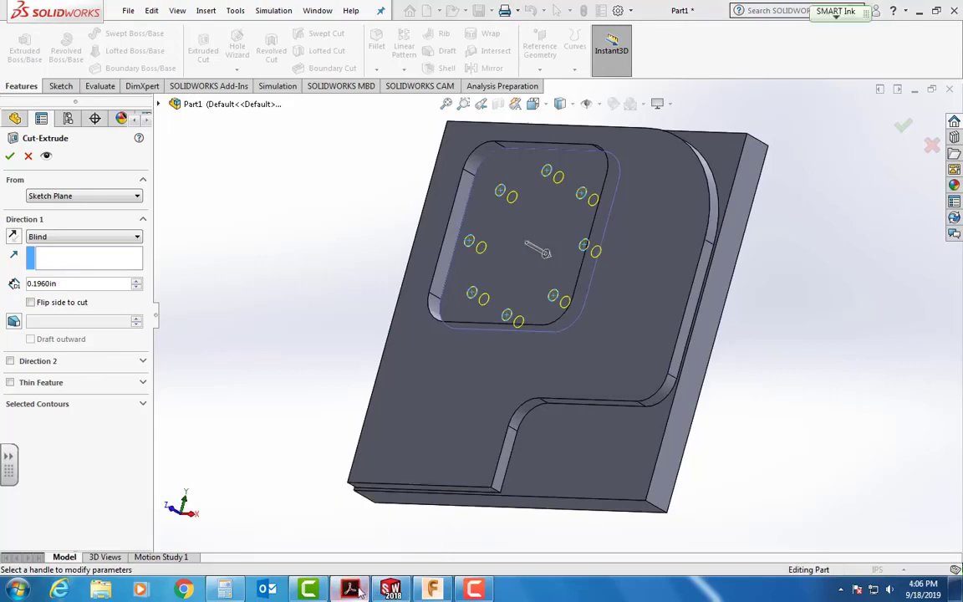
click(354, 590)
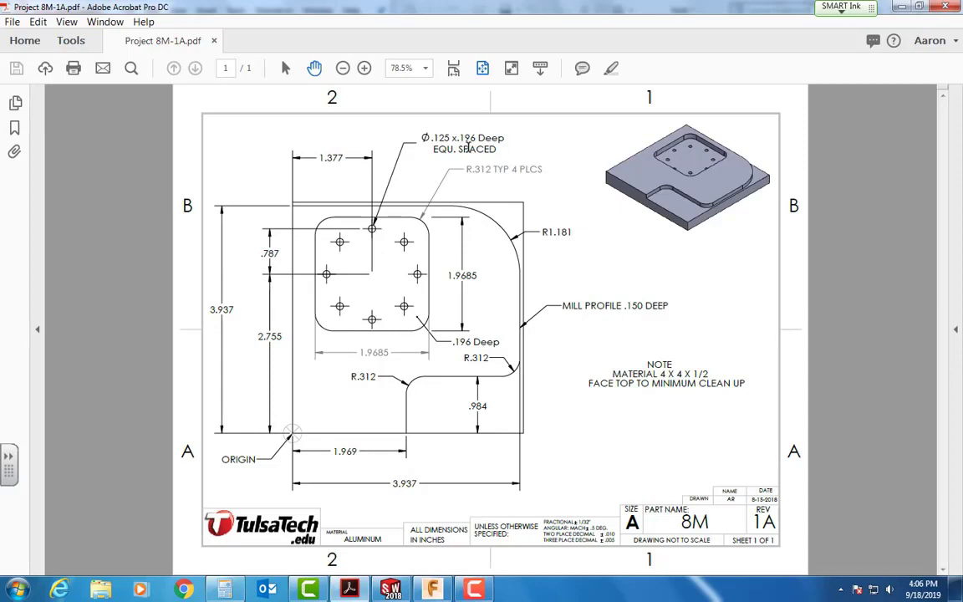
Switch back to SOLIDWORKS, set the cut depth to 0.196 in, and create the holes in the pocket floor
click(389, 590)
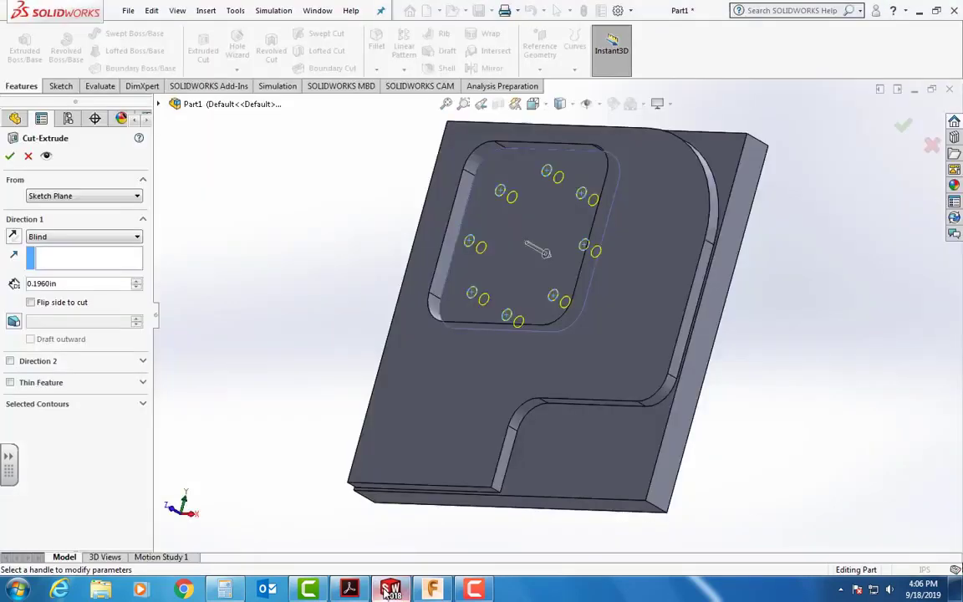
double_click(62, 284)
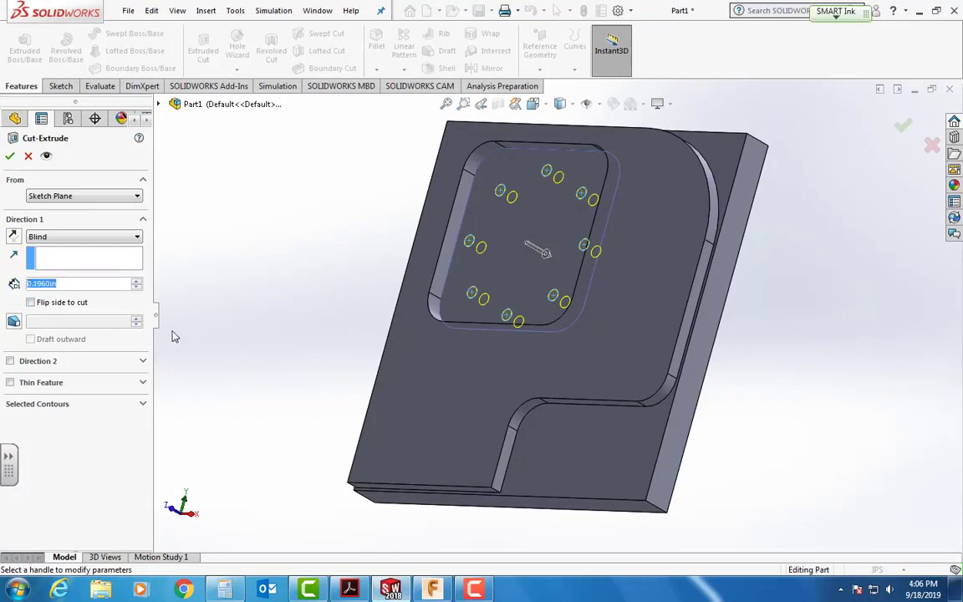
key(BackSpace)
text(6)
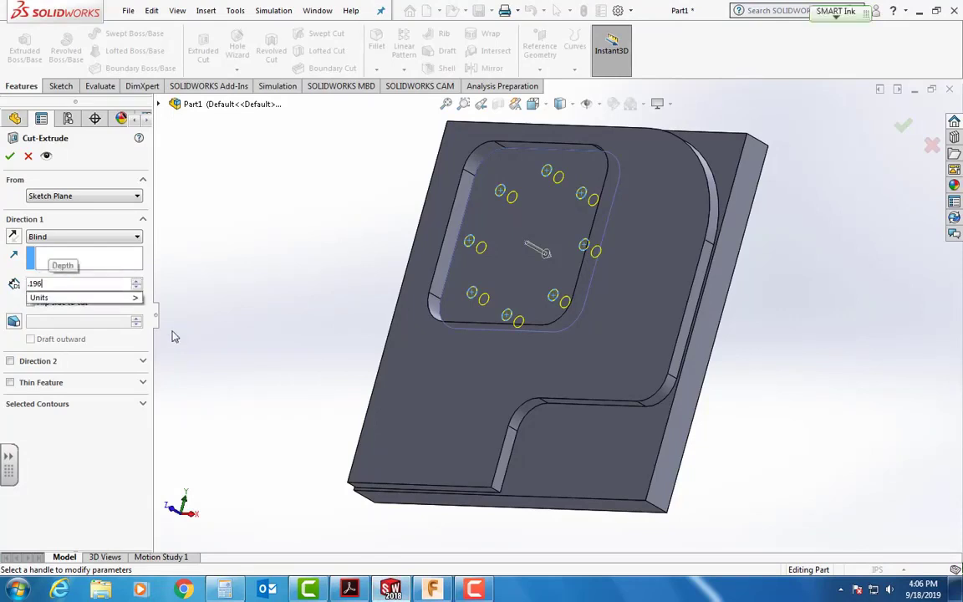
key(Return)
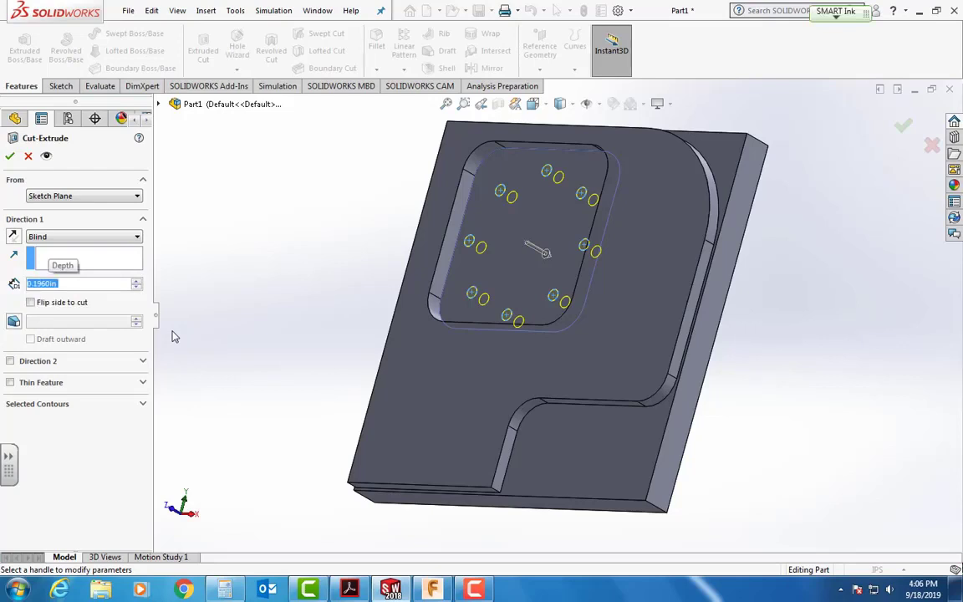
key(Return)
click(257, 321)
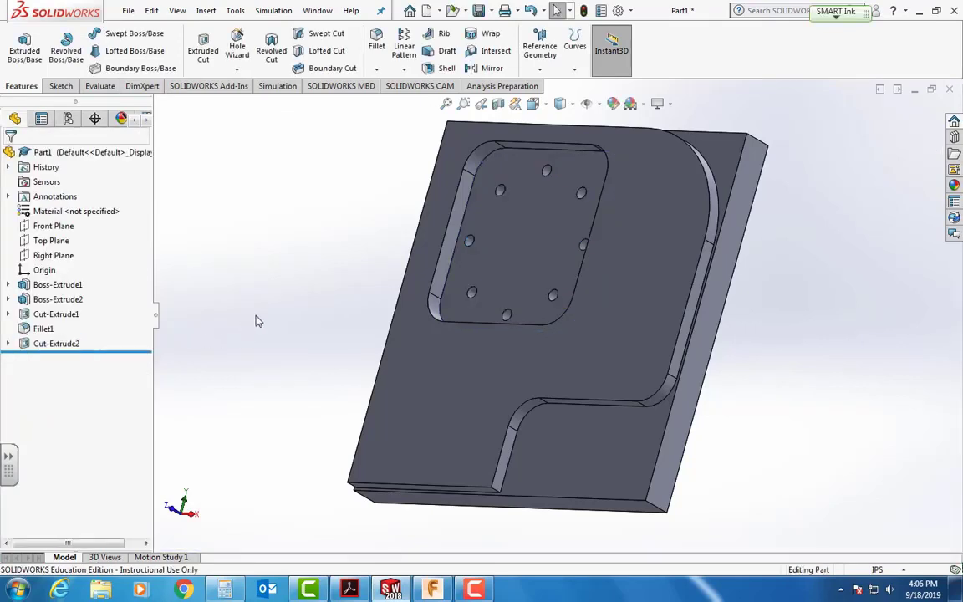
middle_drag(449, 430, 477, 329)
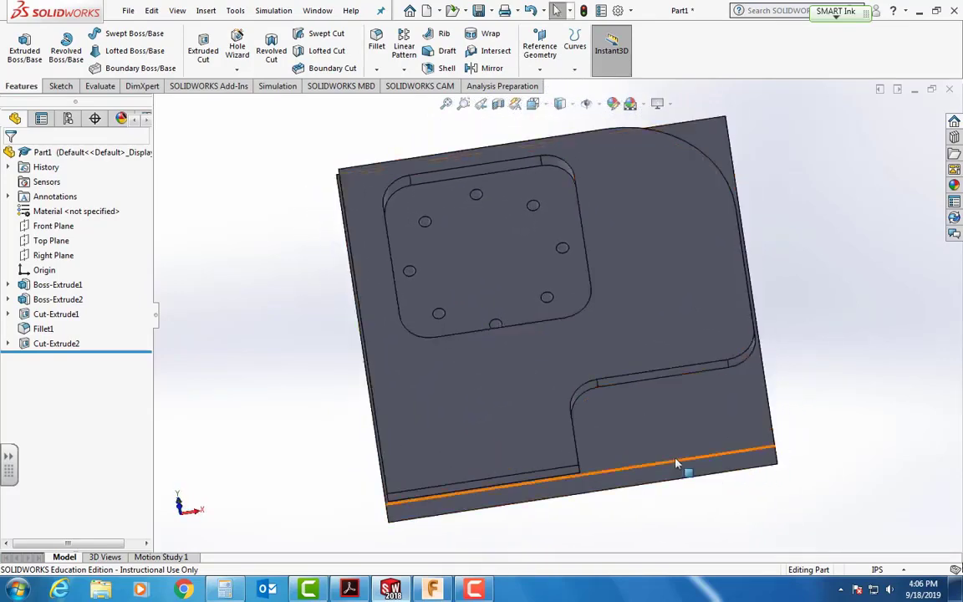
middle_drag(692, 454, 655, 263)
middle_drag(477, 372, 502, 479)
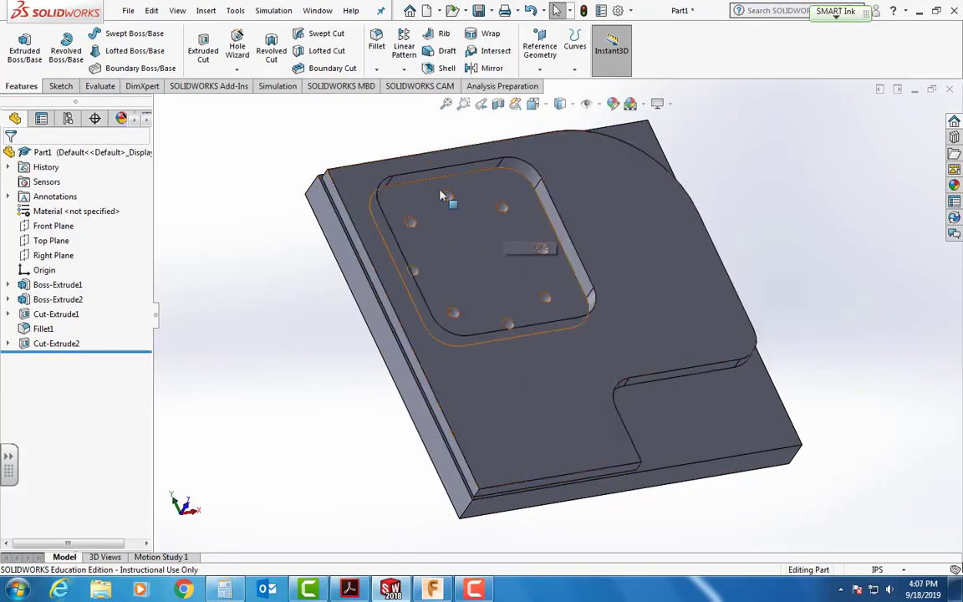
middle_drag(496, 290, 528, 318)
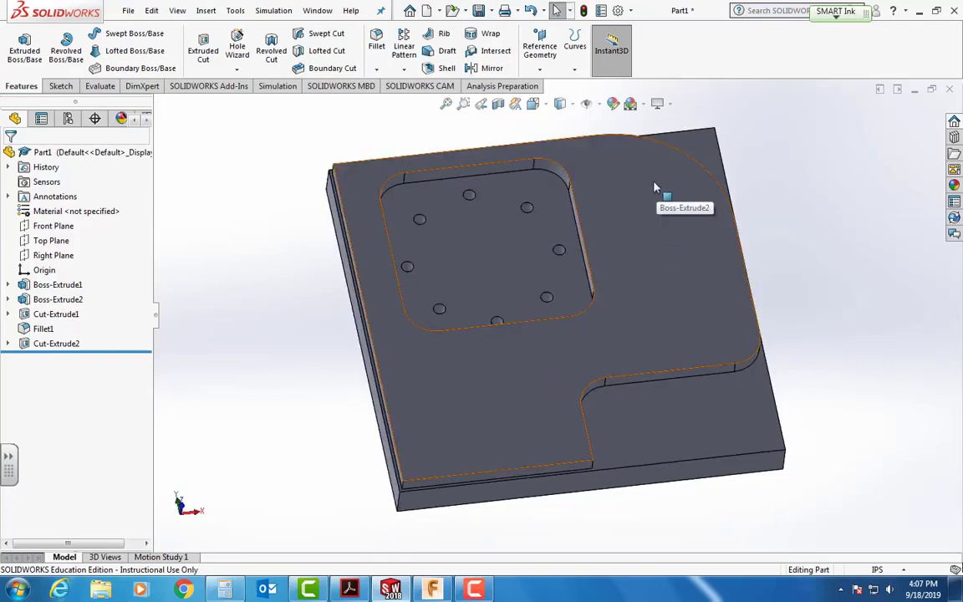
Save the part to the Desktop as Milling2.SLDPRT
click(131, 13)
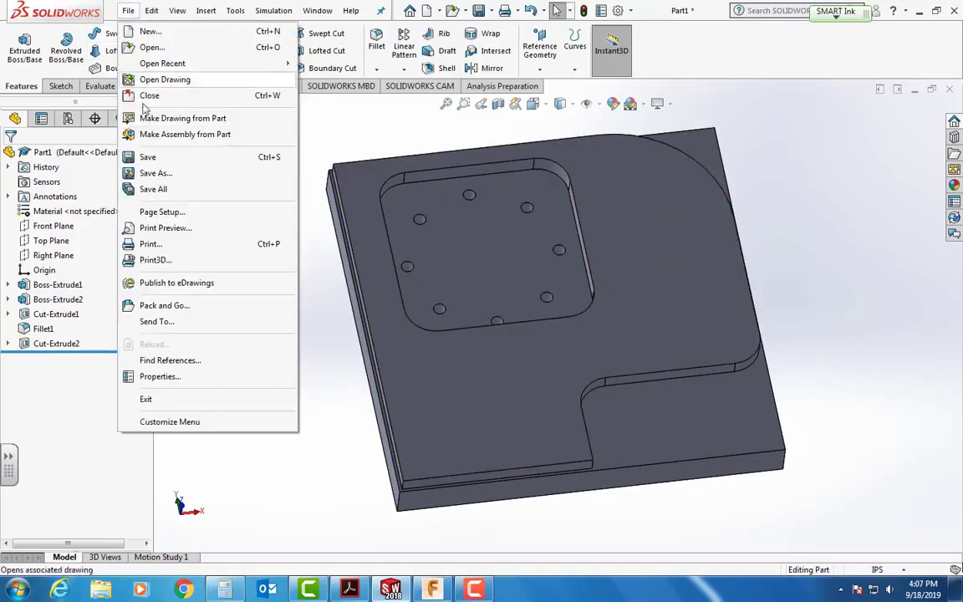
click(155, 173)
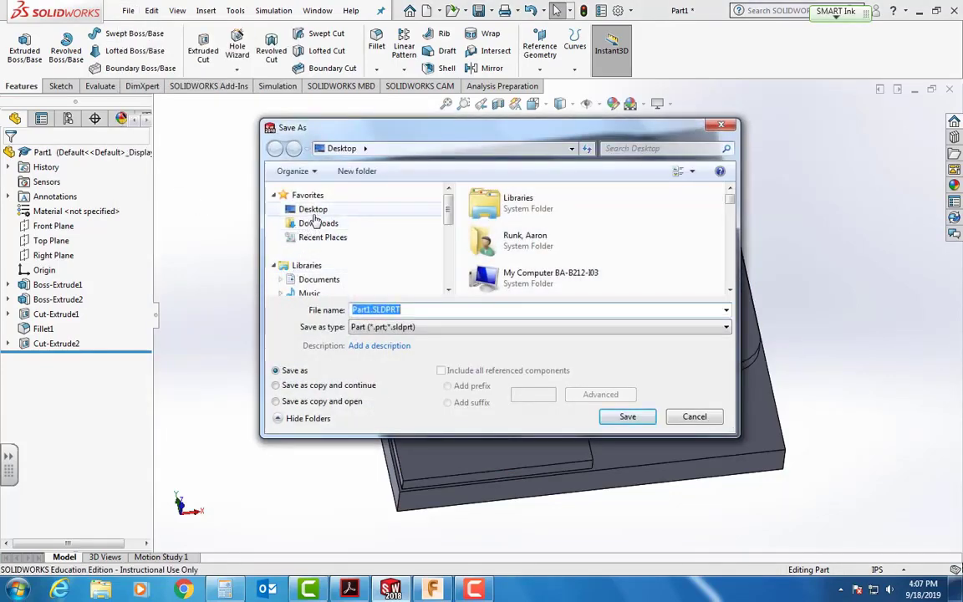
click(316, 211)
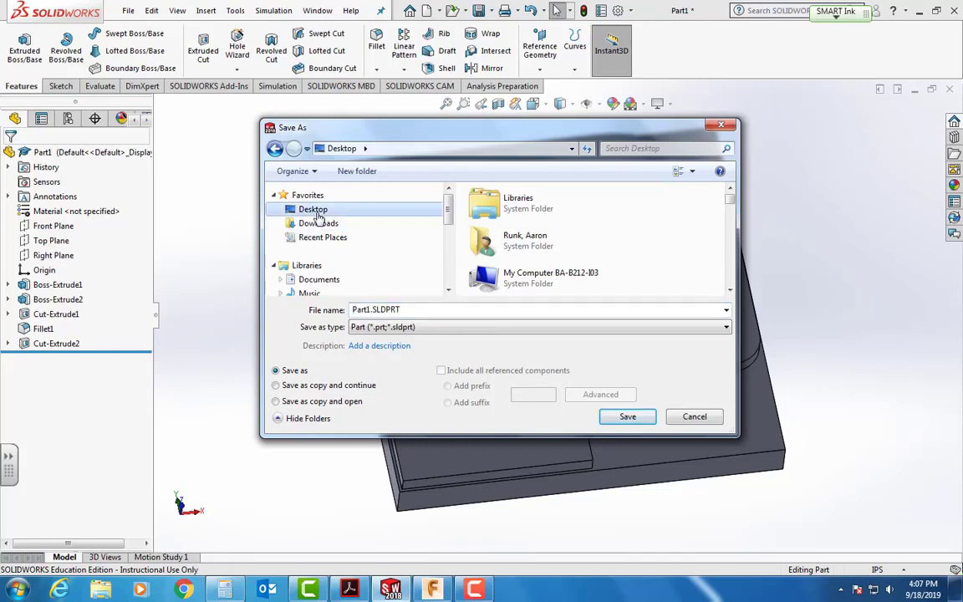
click(371, 311)
click(371, 311)
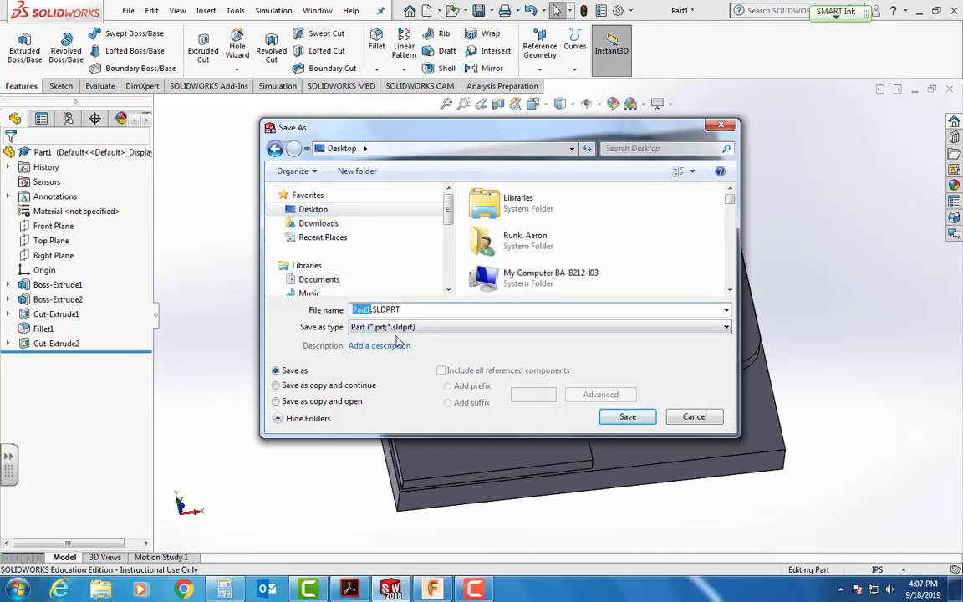
text(Milling2)
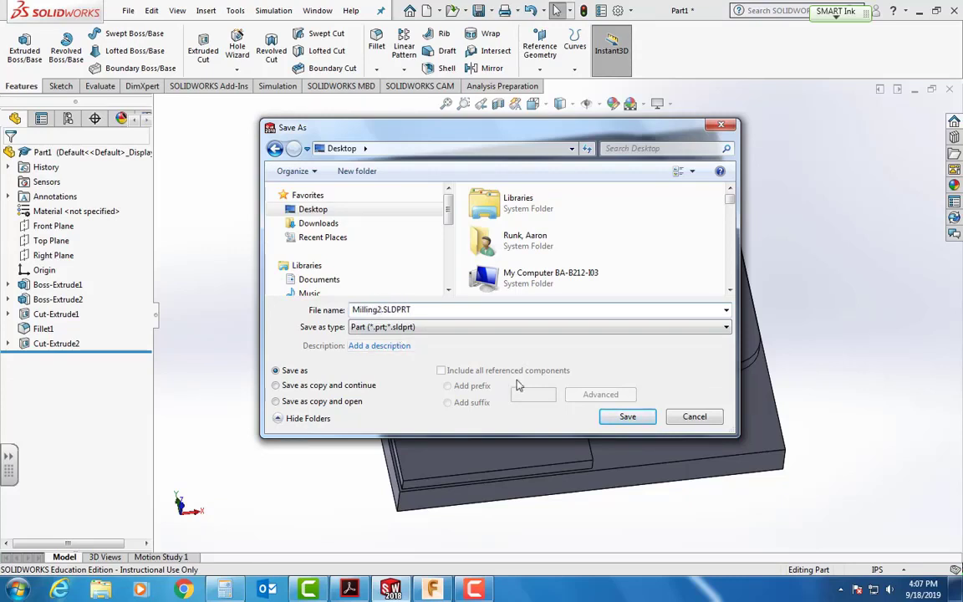
click(620, 417)
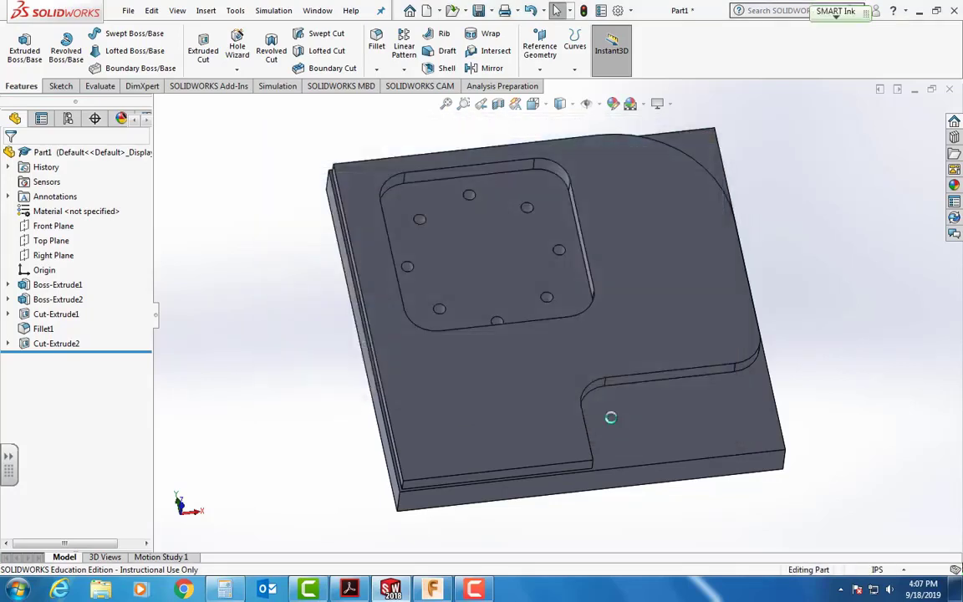